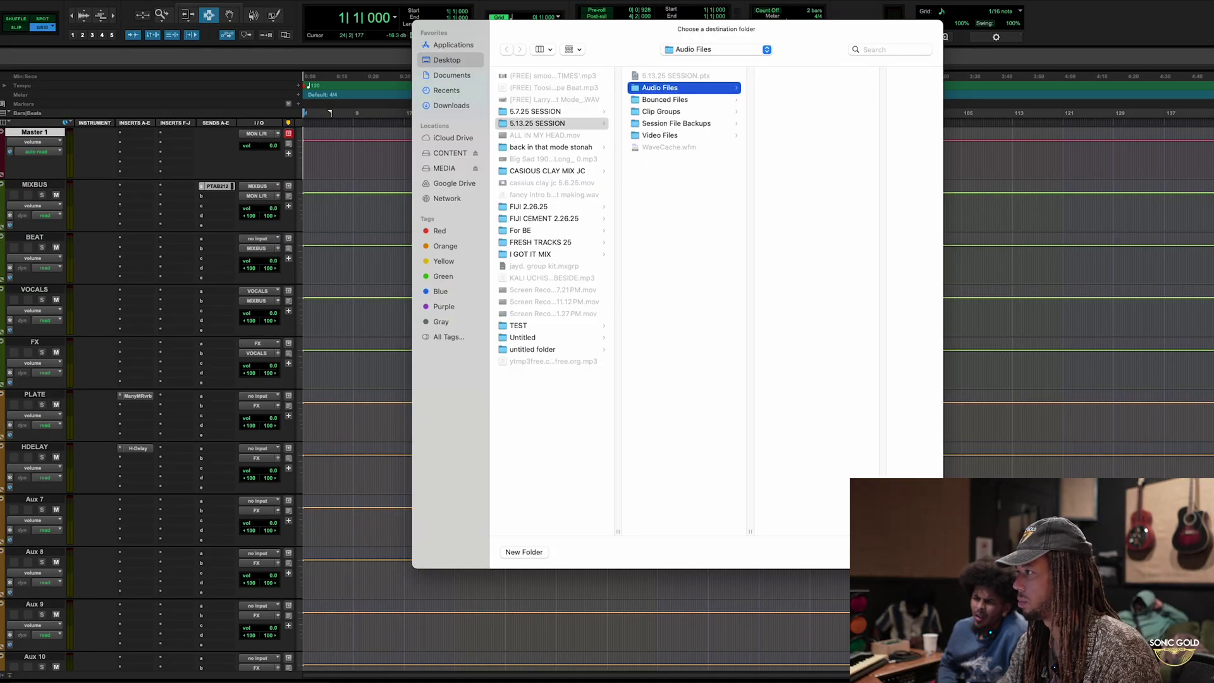
Step: Import the beat audio into the session's Audio Files folder and route the new track's output to the MIXBUS track
key("Return")
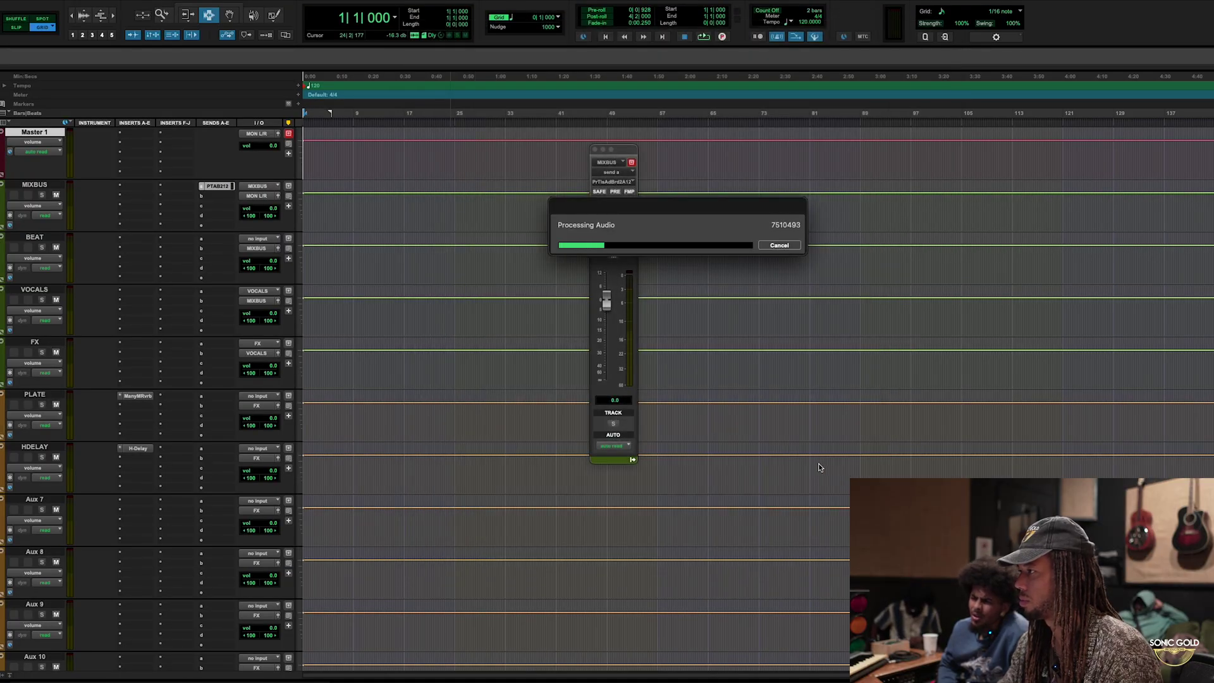
left_click(260, 196)
mouse_move(259, 201)
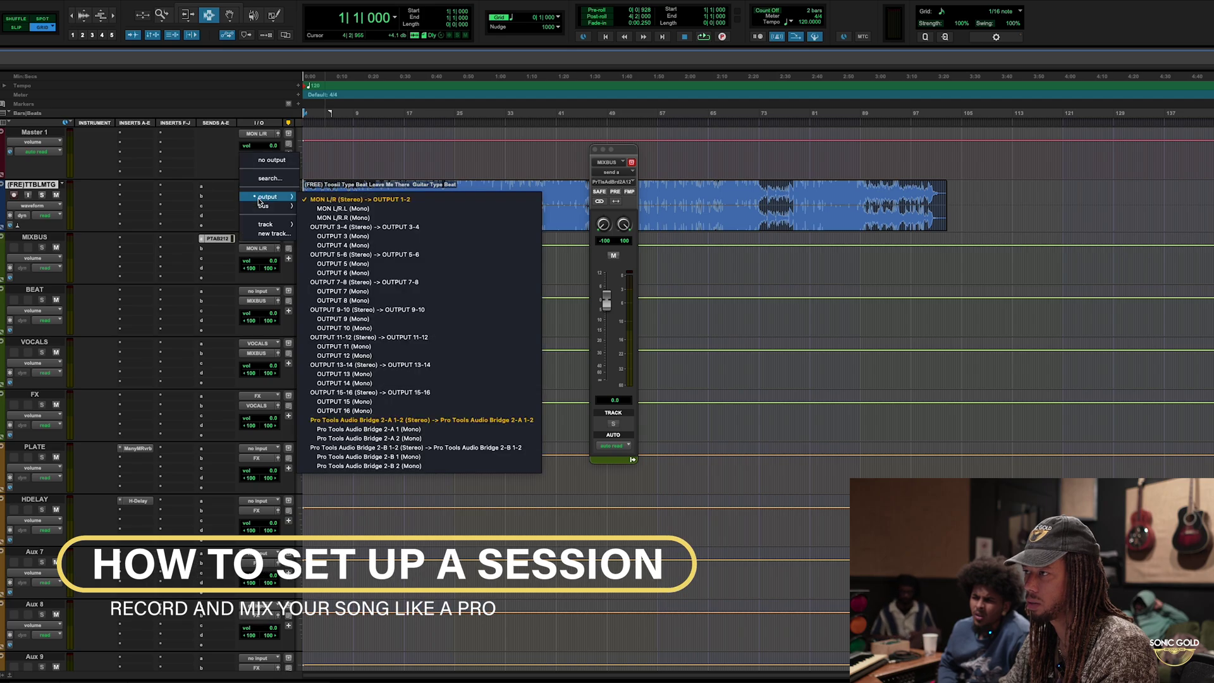
mouse_move(269, 225)
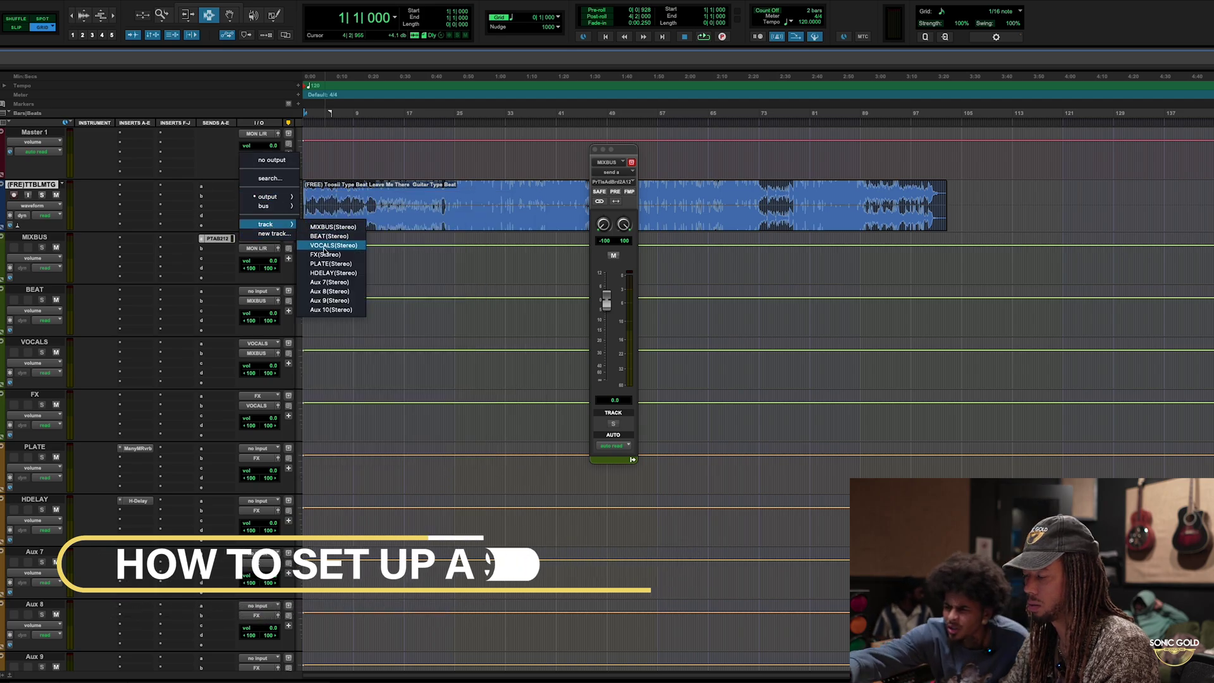
left_click(333, 227)
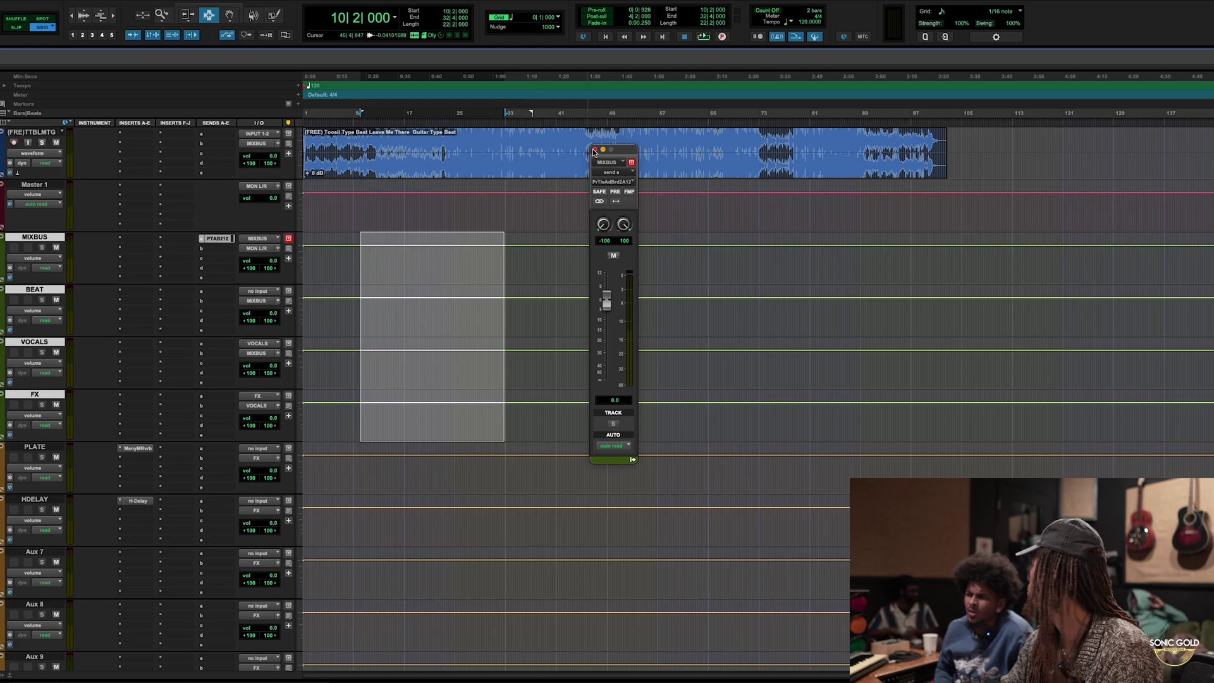
Step: Close the MIXBUS send window and select timeline ranges across the aux tracks and on the beat clip
left_click(595, 150)
left_click(557, 232)
left_click_drag(499, 254, 819, 585)
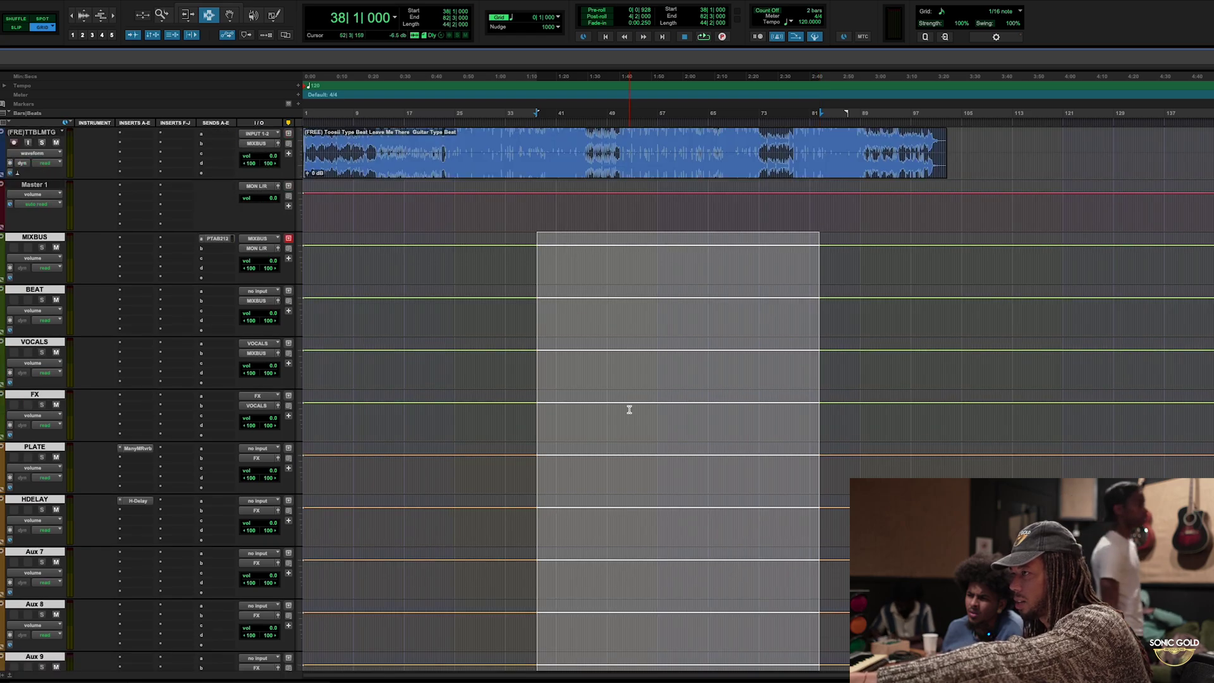
left_click_drag(429, 152, 613, 142)
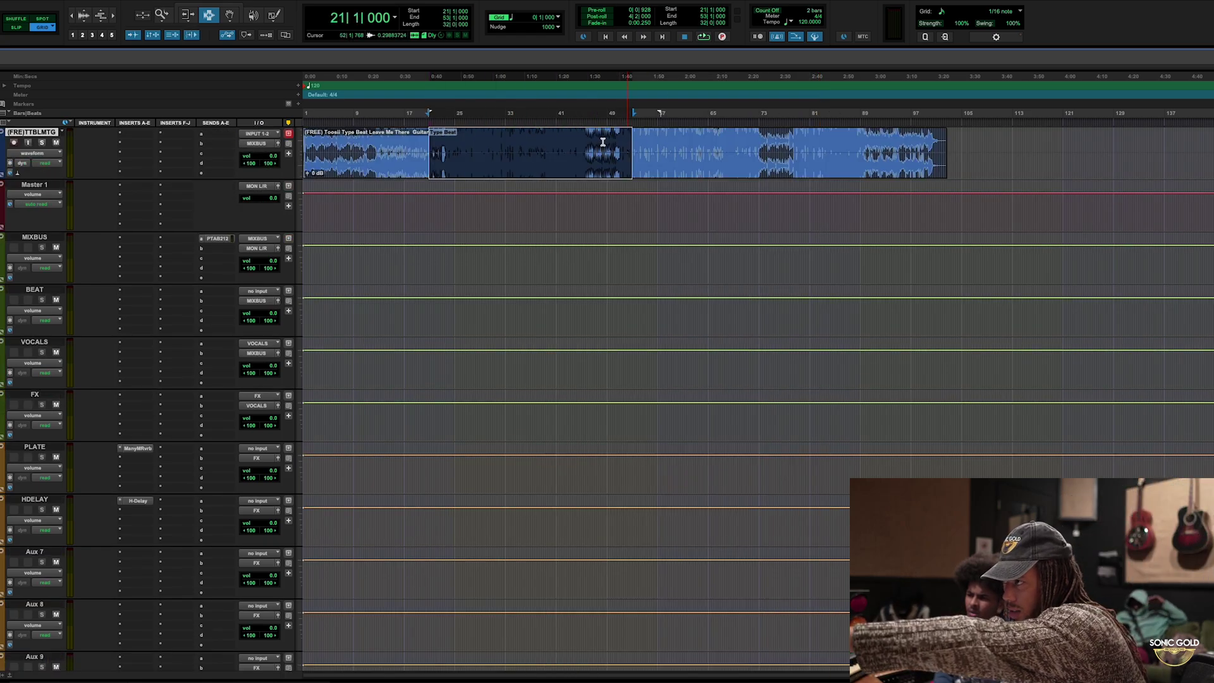
left_click(581, 144)
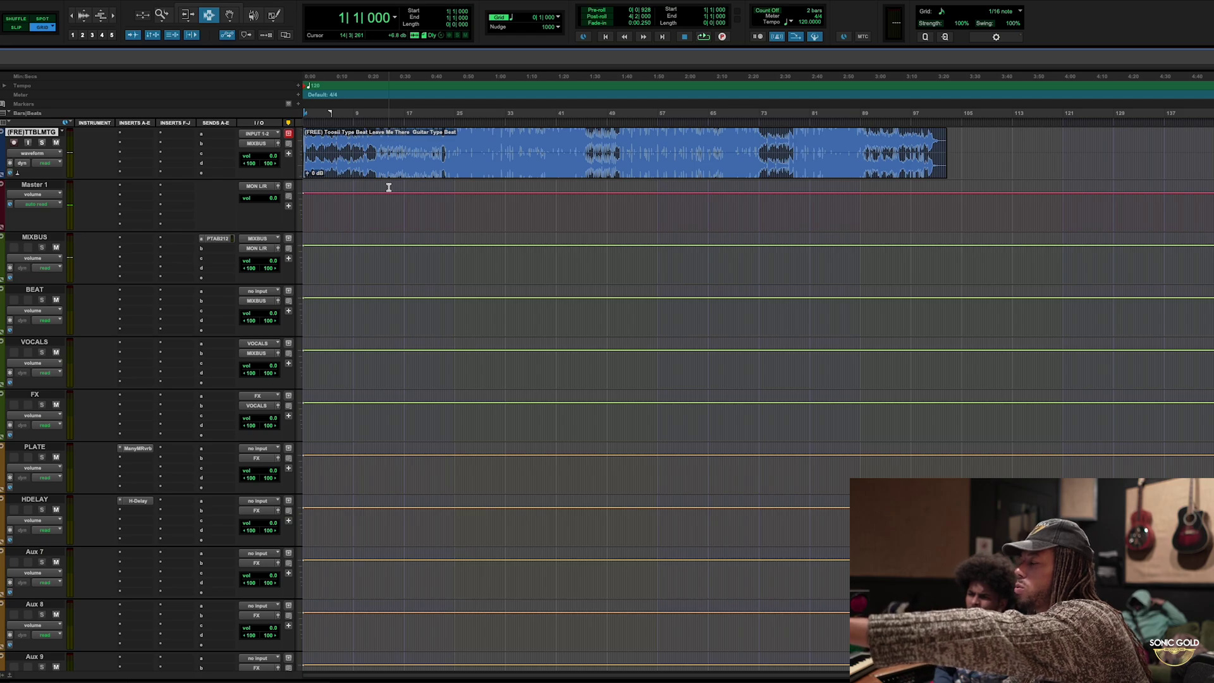
Step: Create one new mono audio track for the vocal and add a send to PLATE on VOX1
key("super+shift+n")
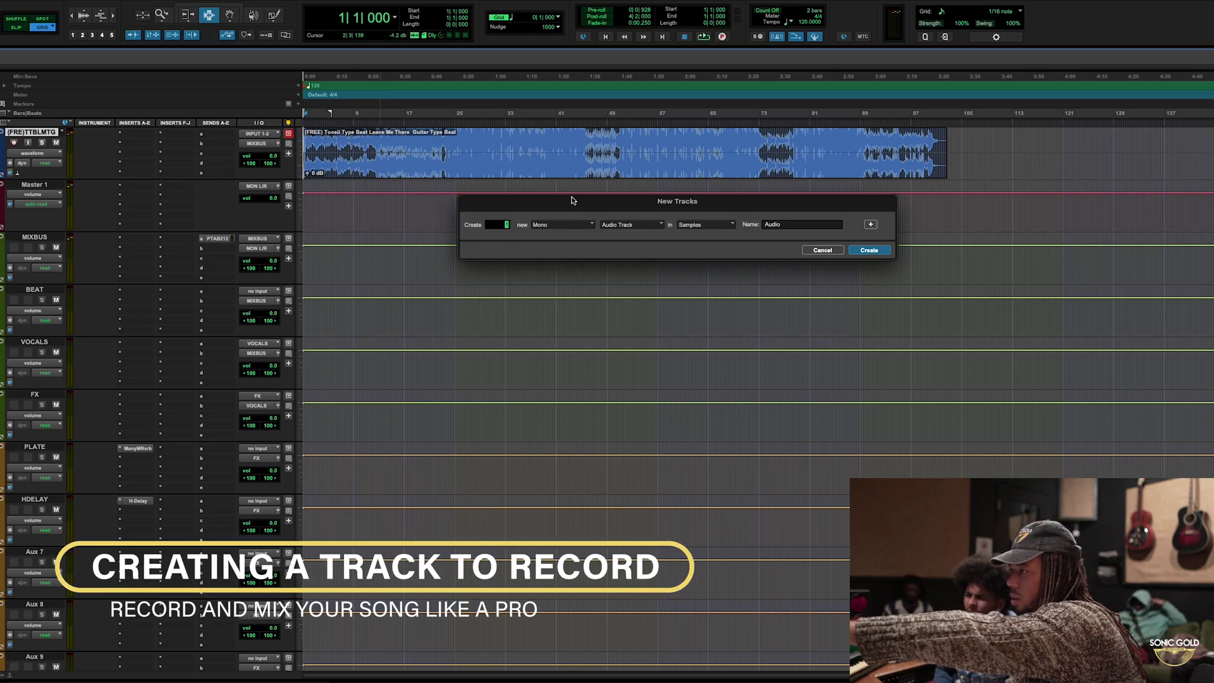
left_click(868, 250)
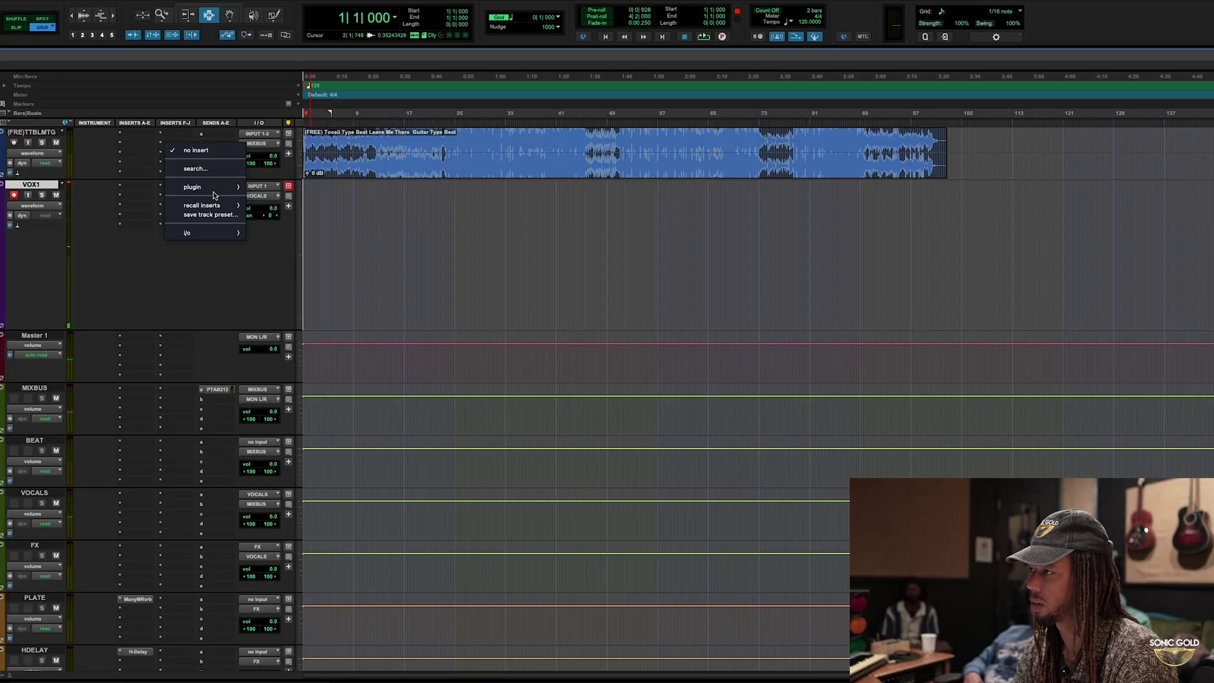
left_click(178, 278)
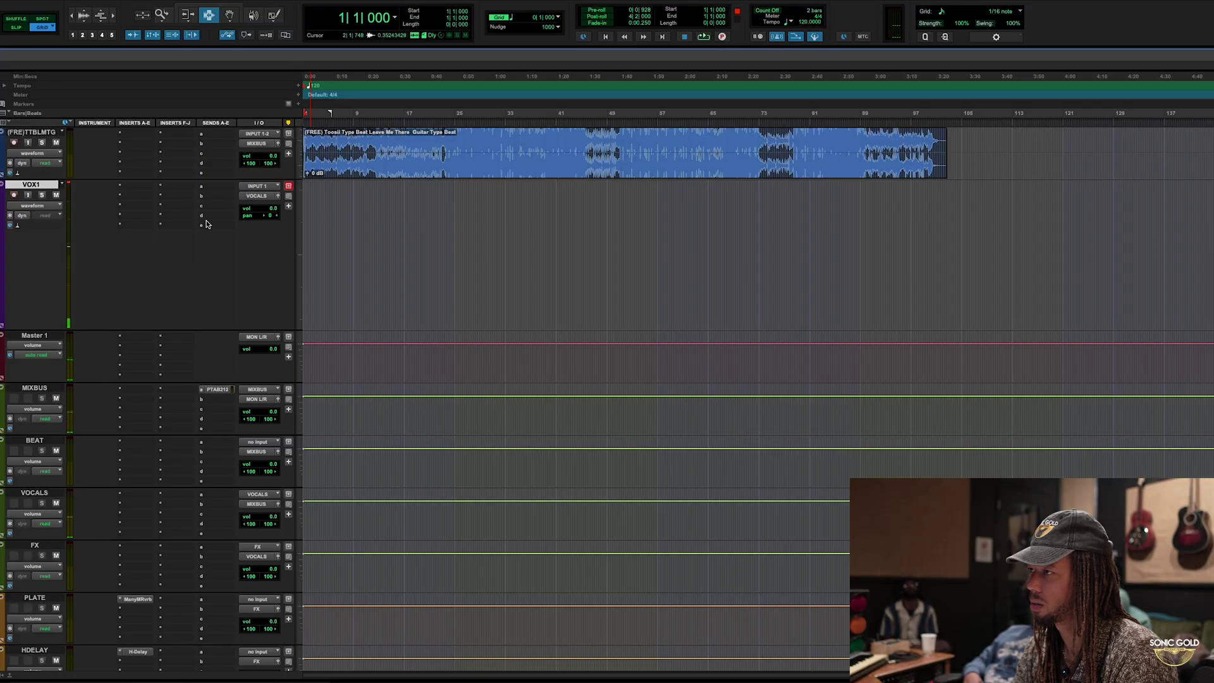
left_click(209, 189)
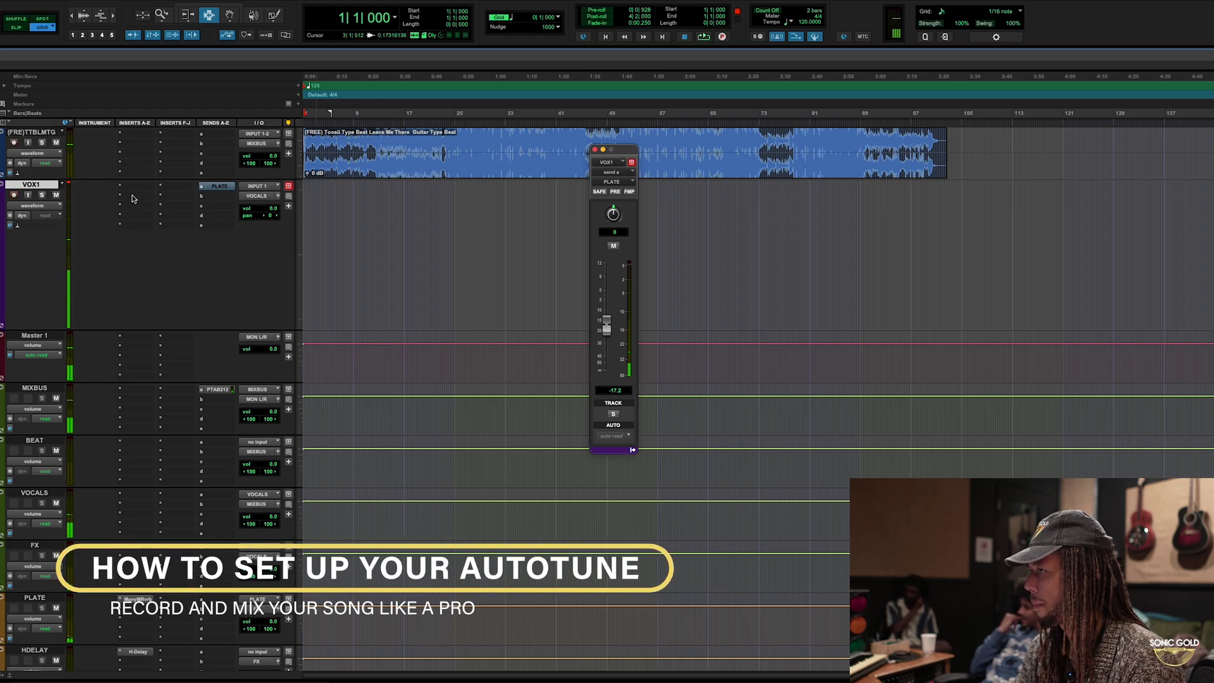
Step: Insert the Auto-Tune Pro (mono) pitch plug-in in the first insert slot of VOX1
left_click(131, 188)
mouse_move(250, 253)
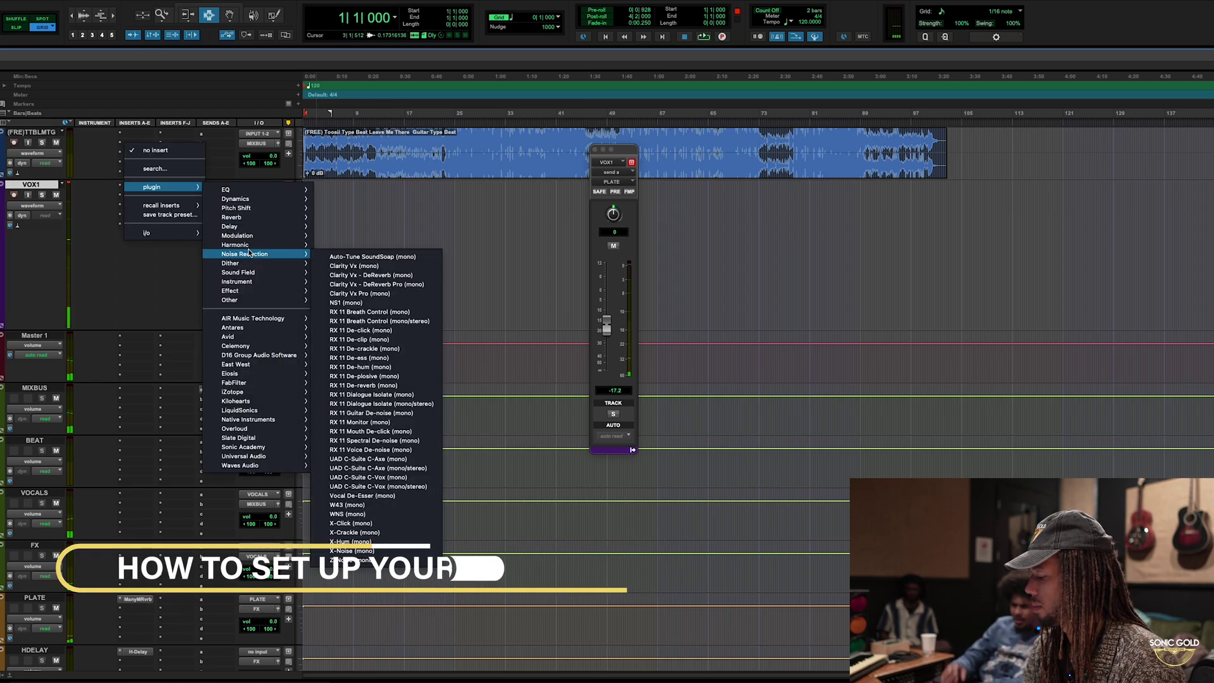
key("p")
key("Right")
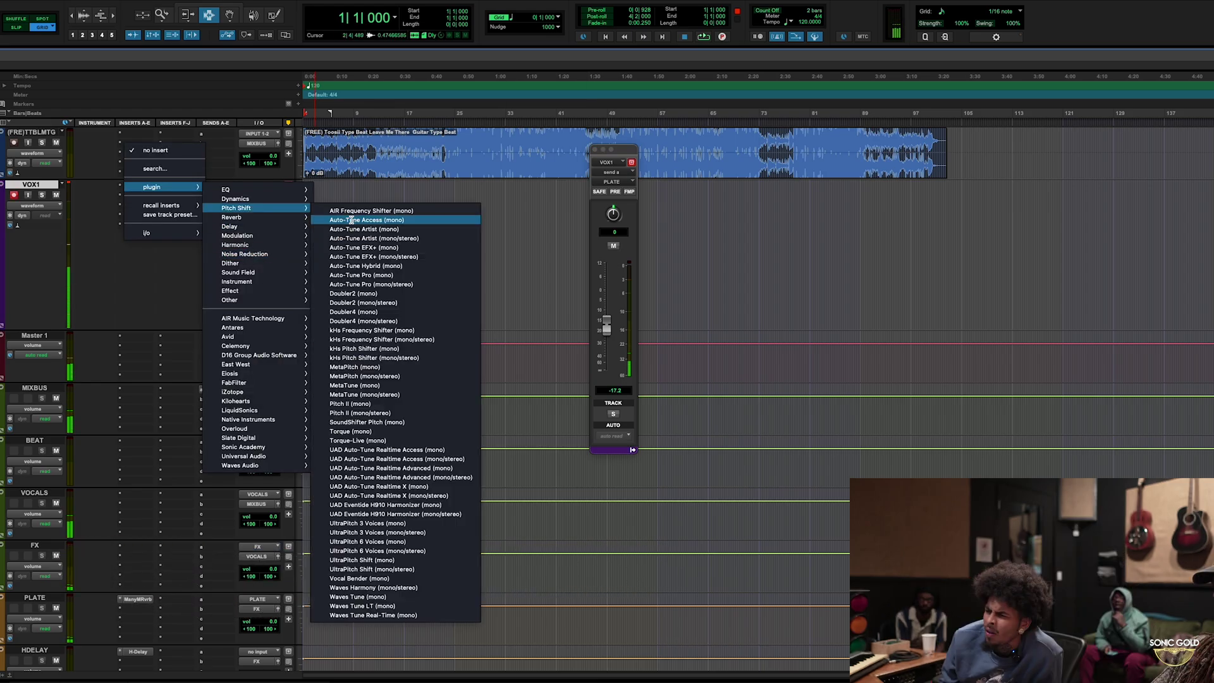
left_click(366, 275)
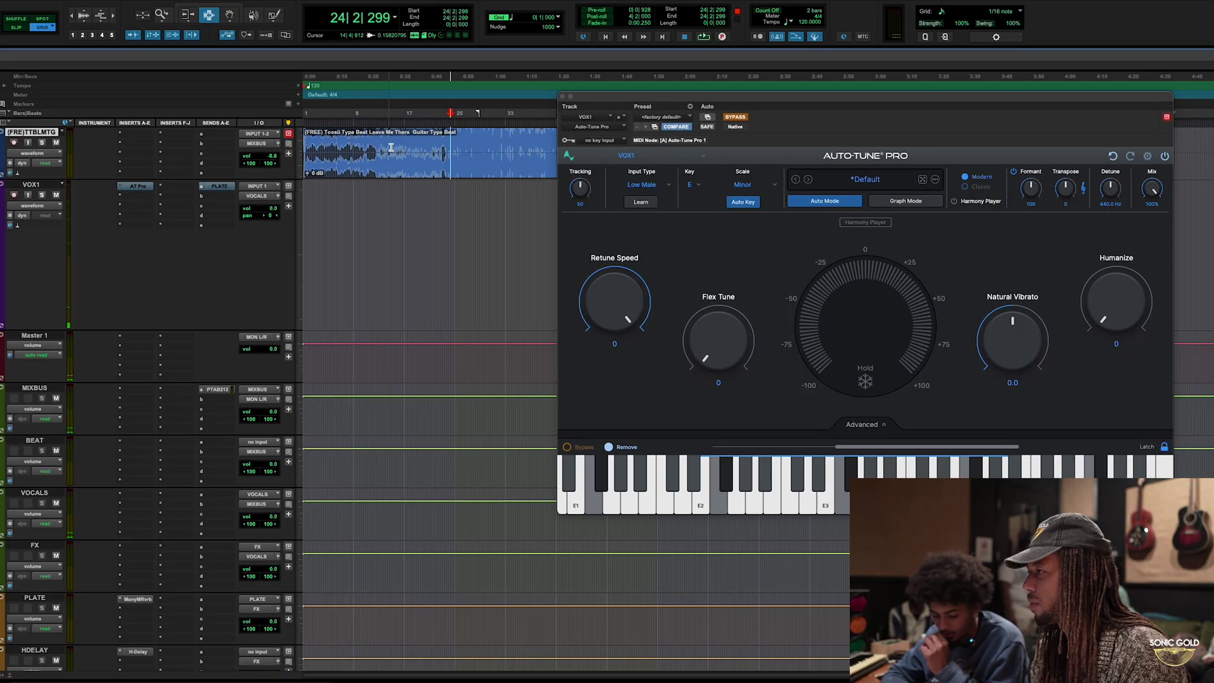
Step: Audition the beat and set the Auto-Tune Pro key on VOX1 to Bb
key("space")
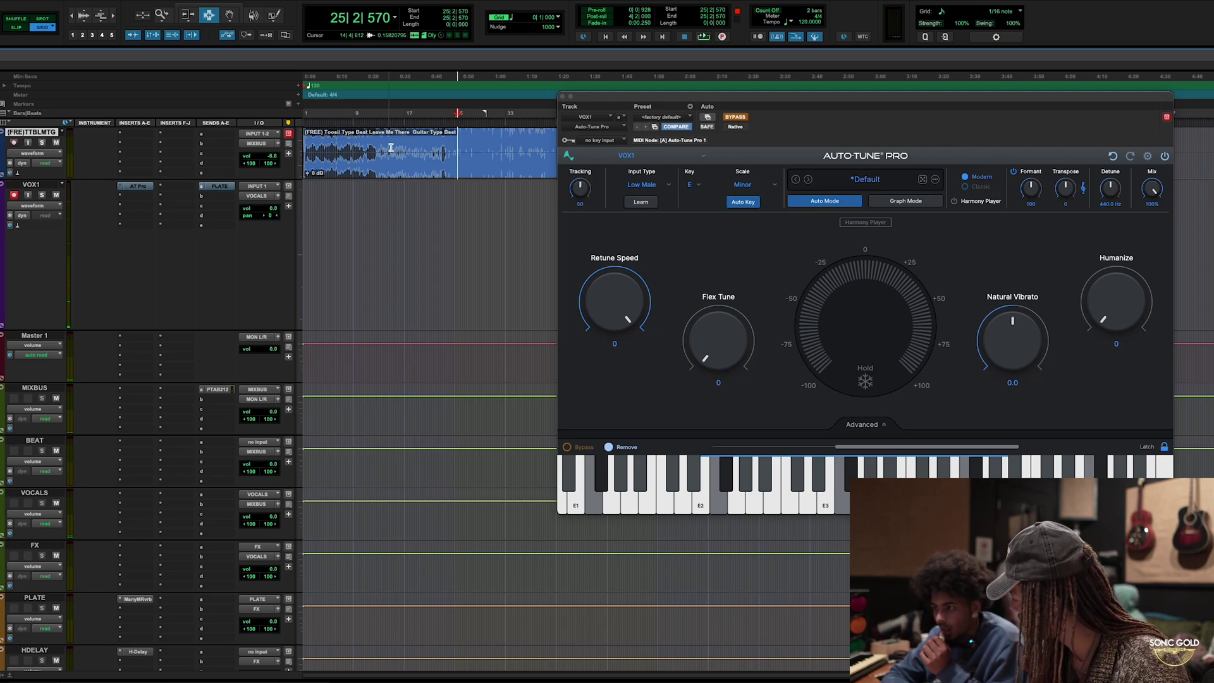
key("space")
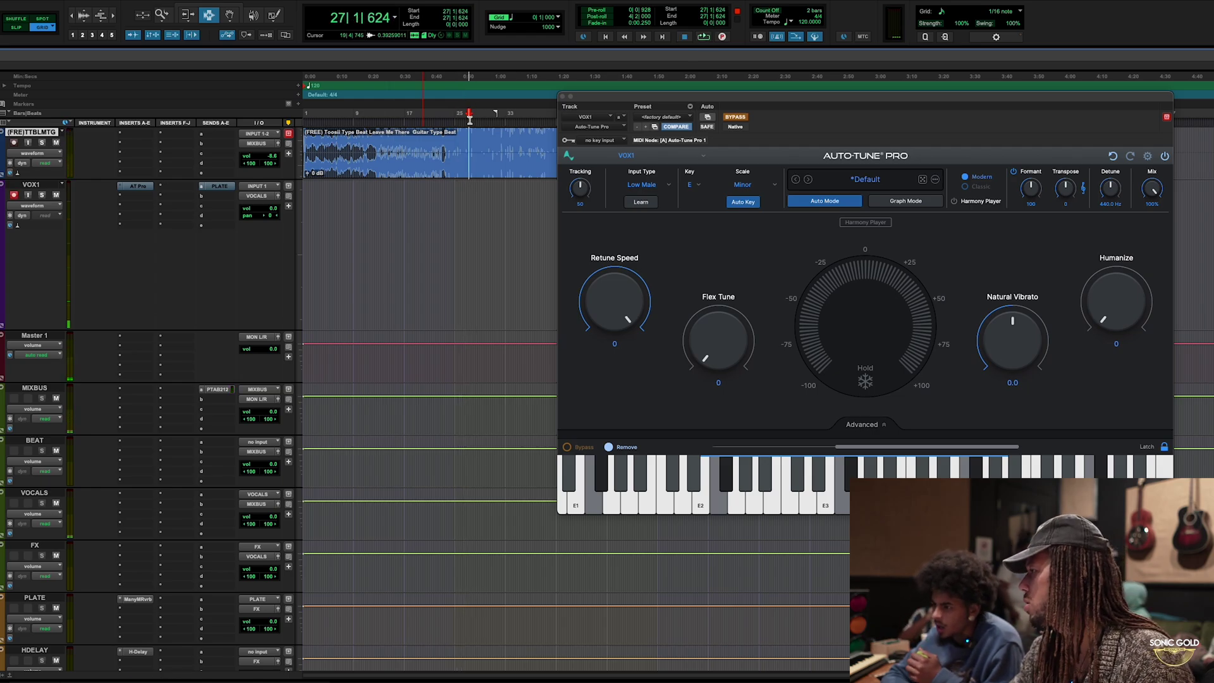
left_click(694, 188)
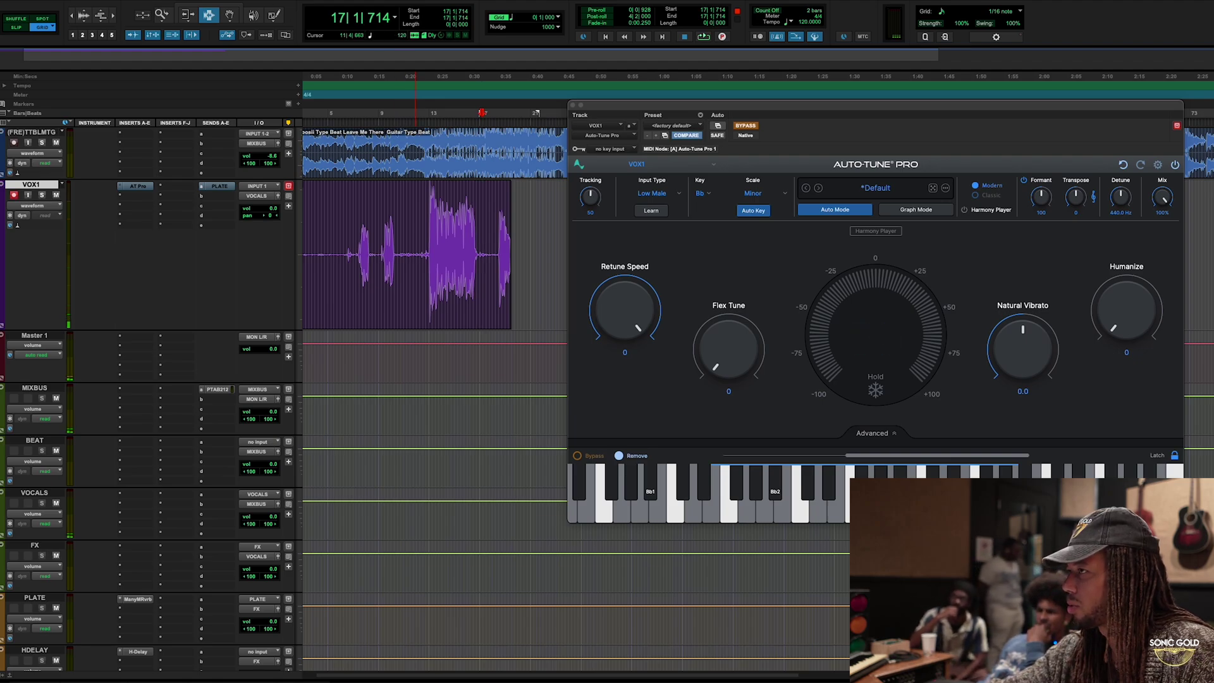
Step: Play back the recorded VOX1 vocal from about bar 12 and return to the session start
left_click(271, 5)
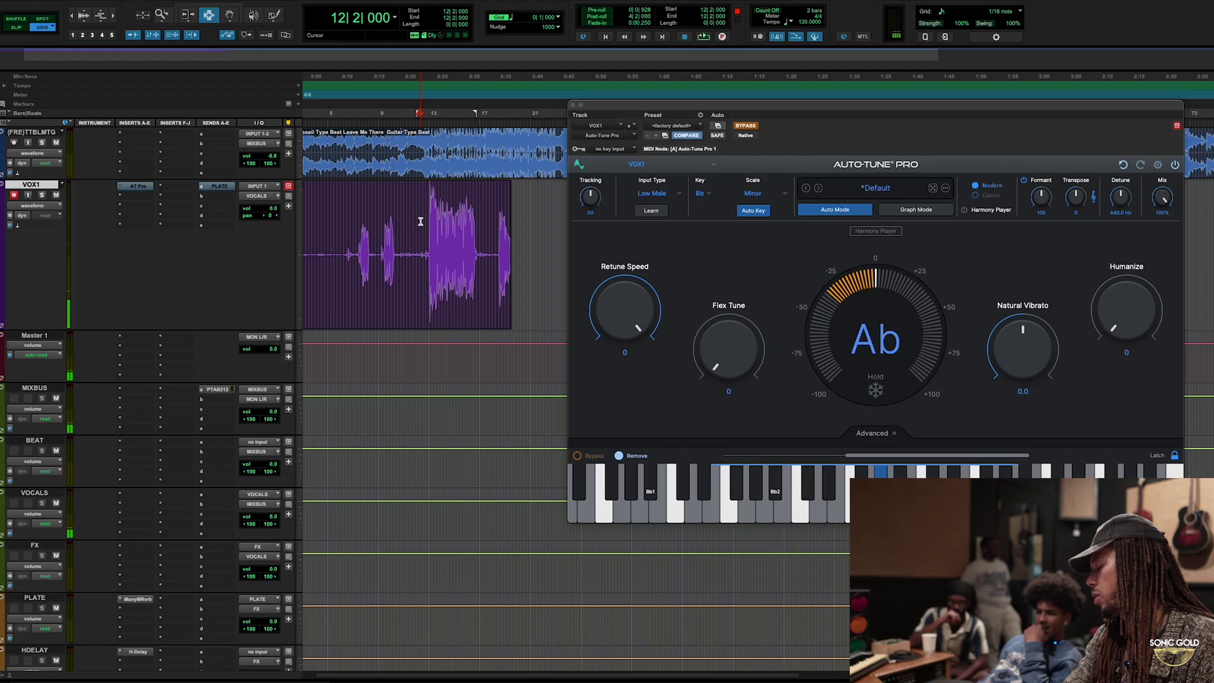
key("space")
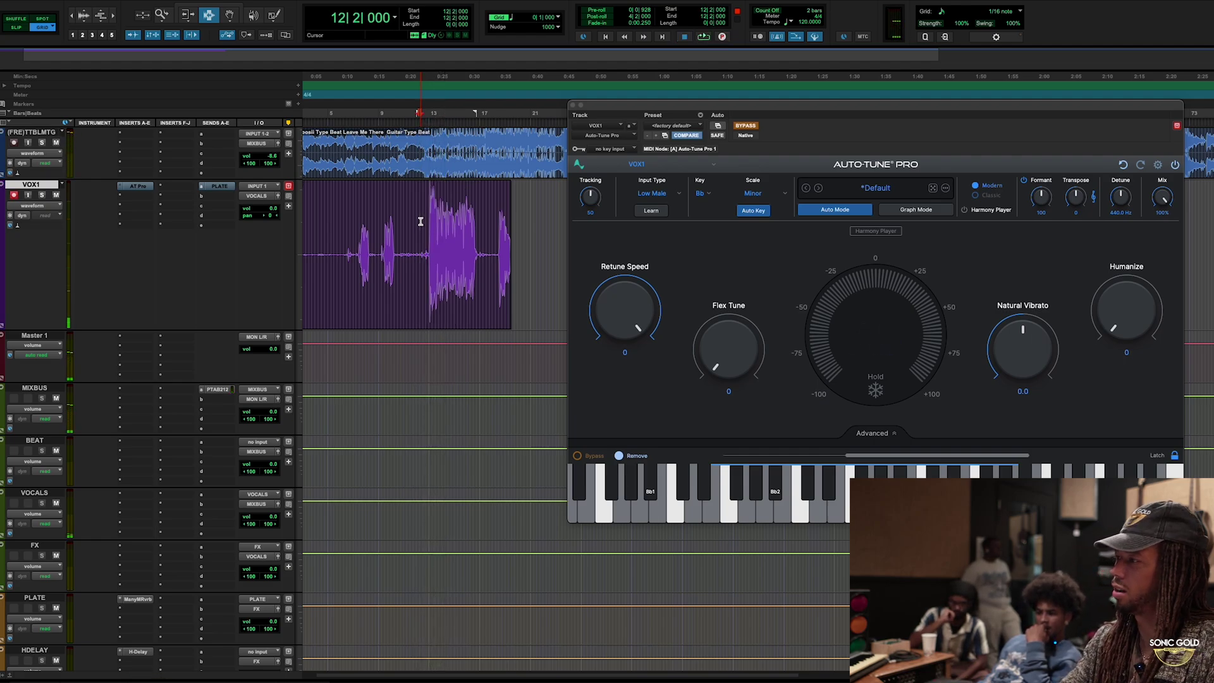
key("Return")
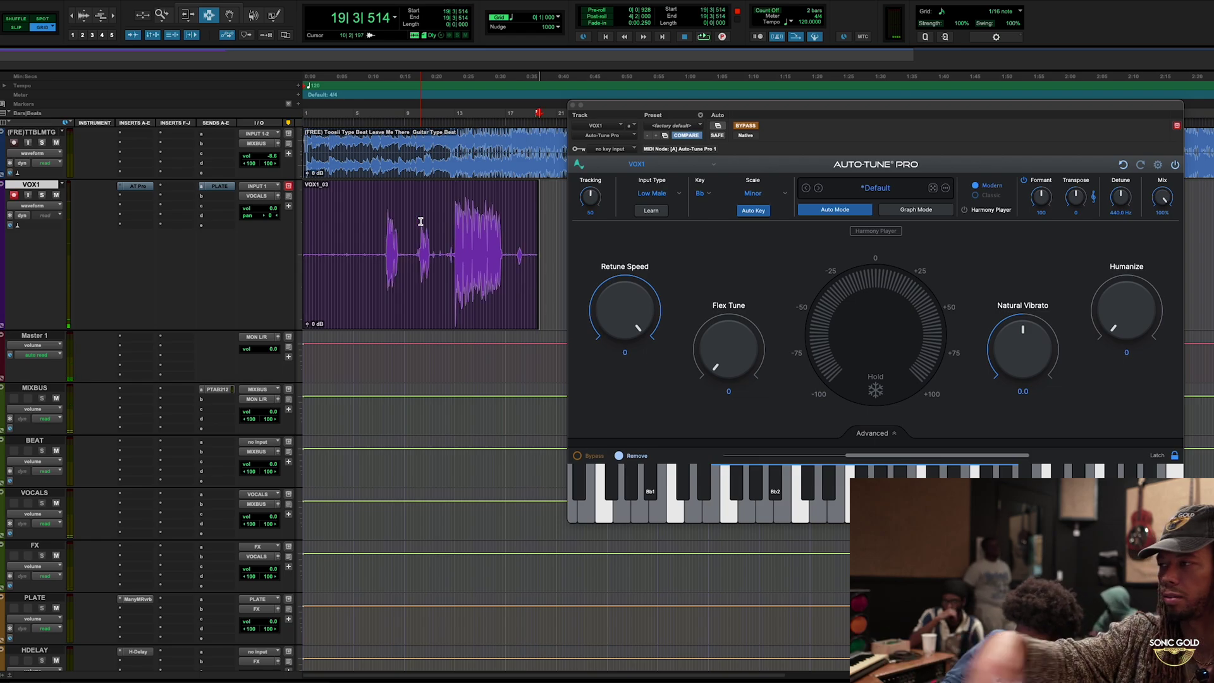
Step: Play from bar 11|4 and punch in a new vocal recording on VOX1 after the existing phrase
key("space")
left_click(438, 118)
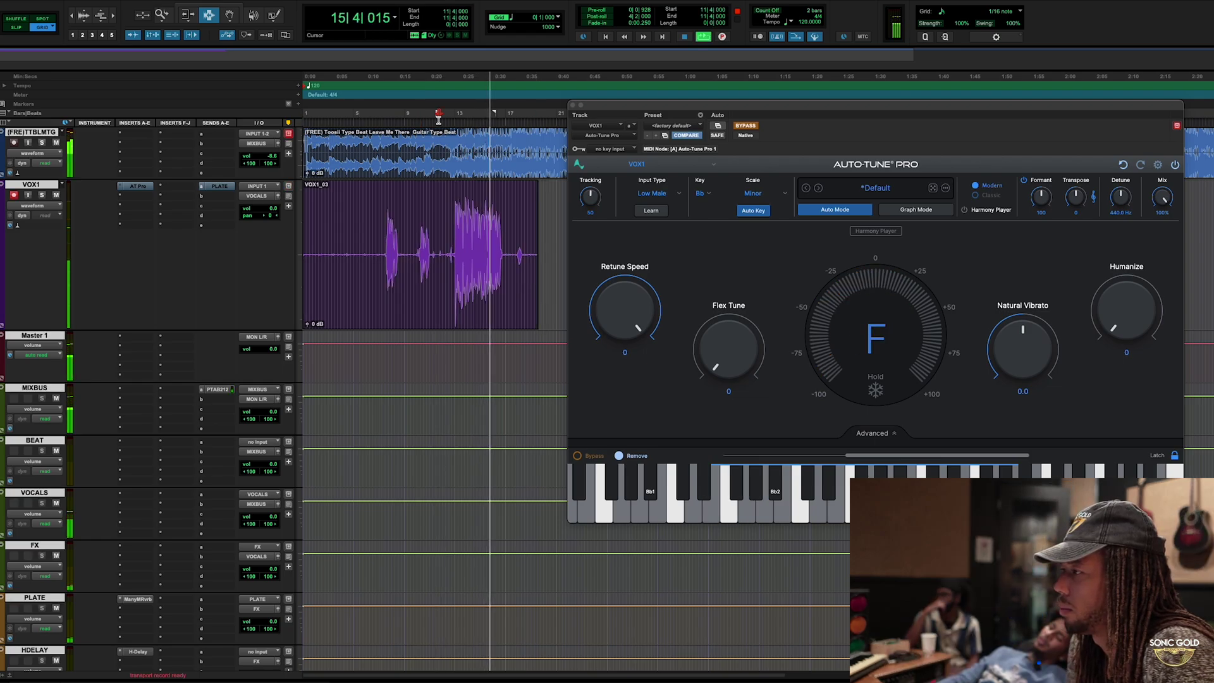
key("F12")
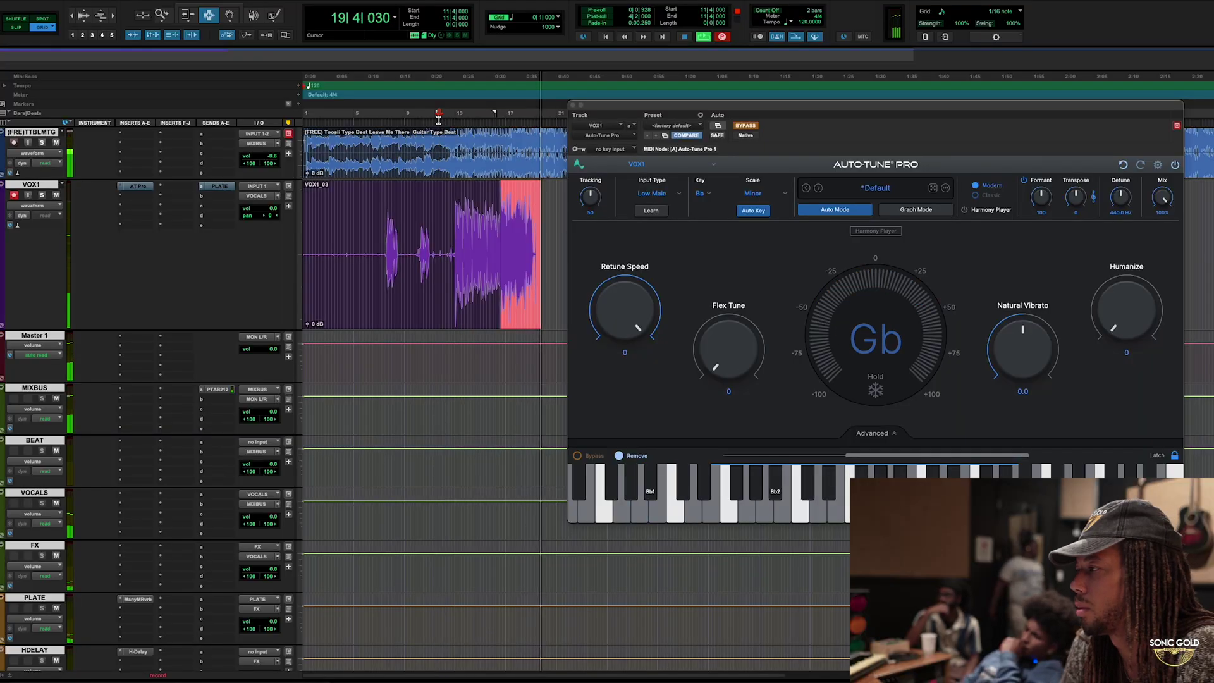
key("space")
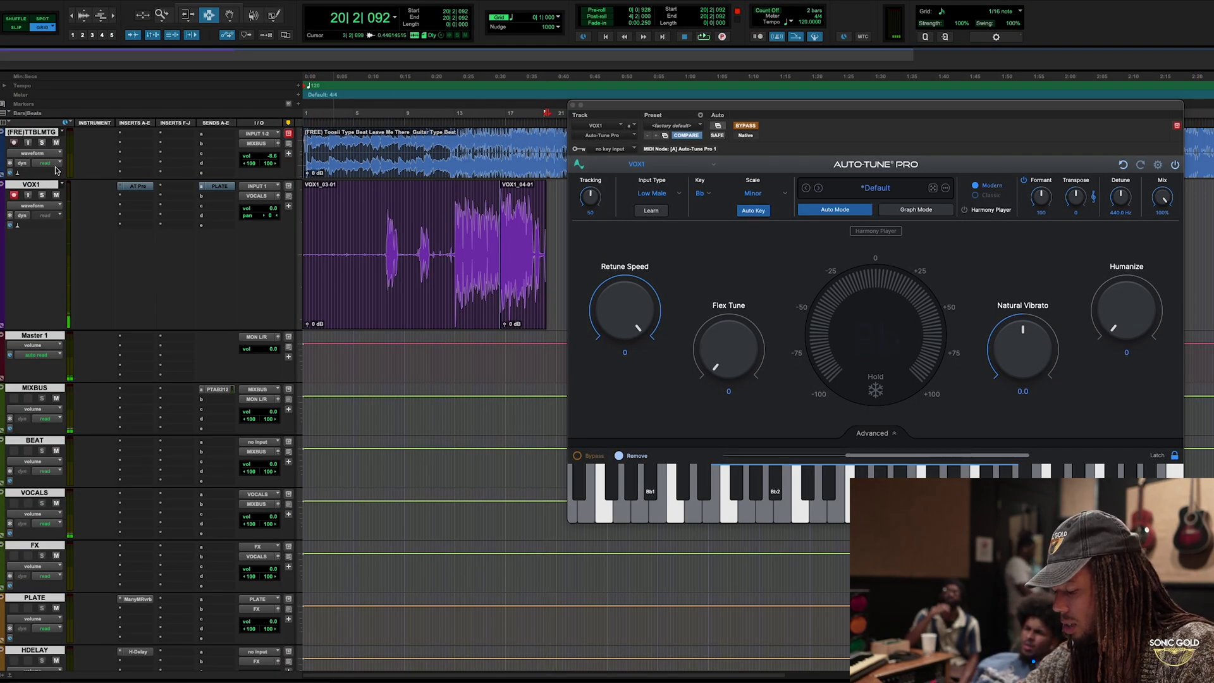
Step: Reduce the track heights and duplicate VOX1 once with alternate playlists, automation, inserts, sends, markers and group assignments, without the active playlist
key("ctrl+Down")
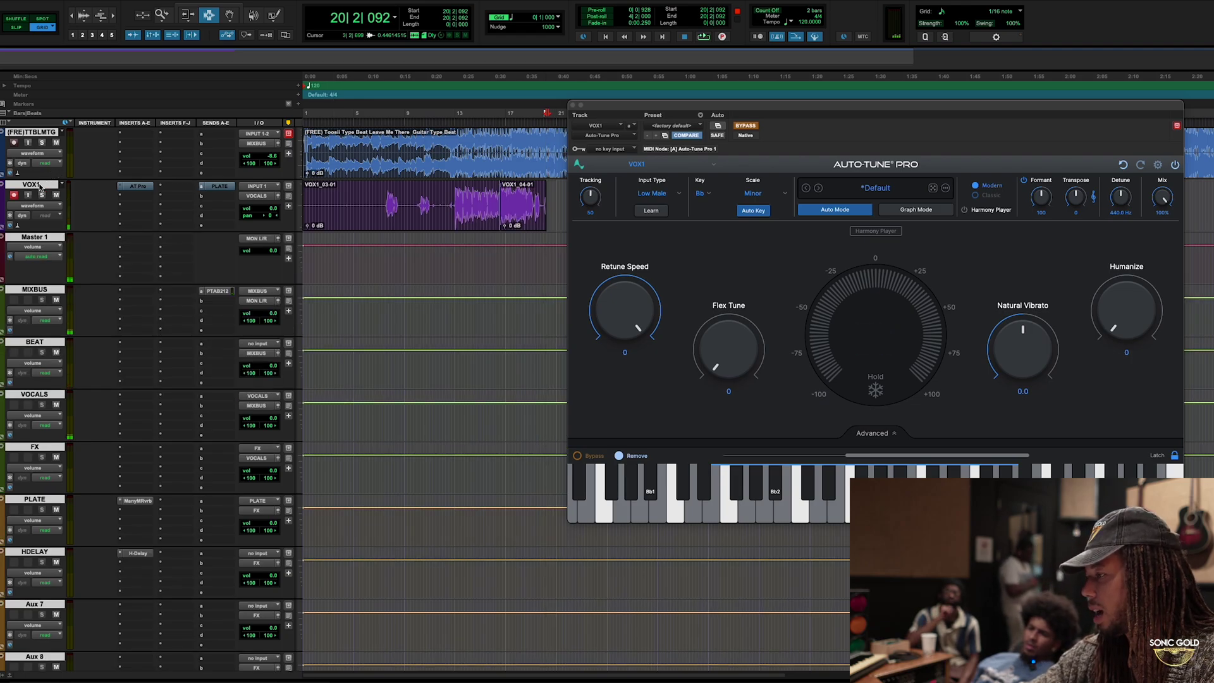
key("shift+r")
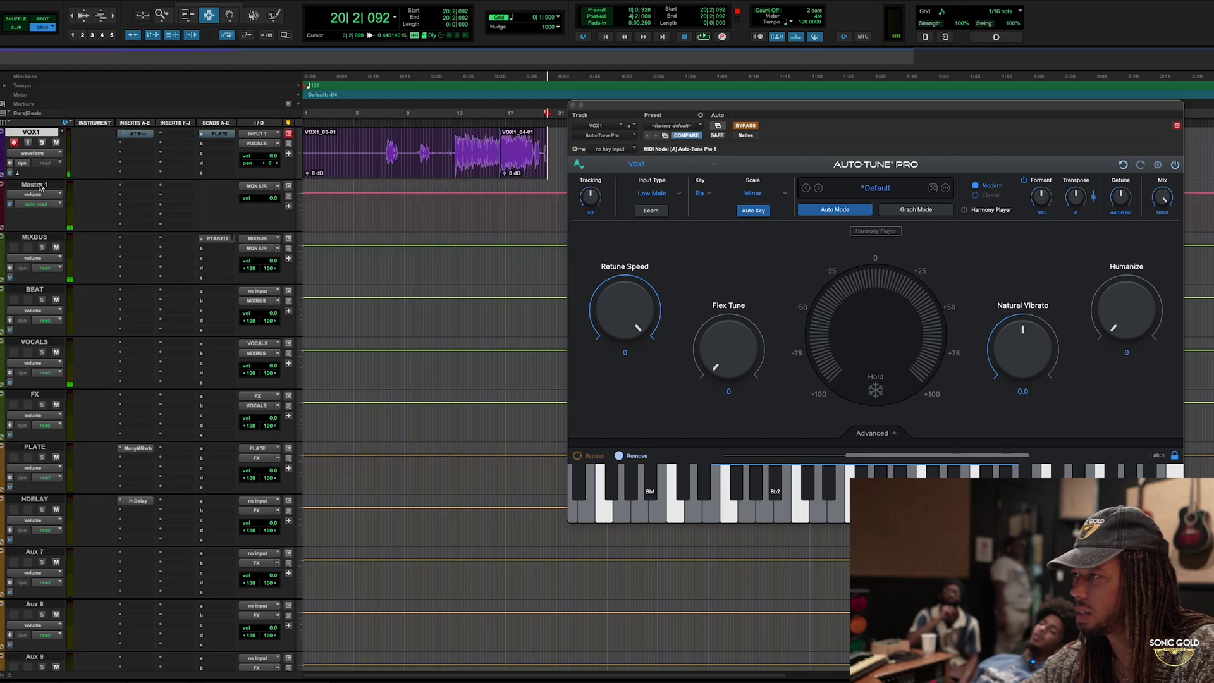
right_click(37, 184)
left_click(72, 391)
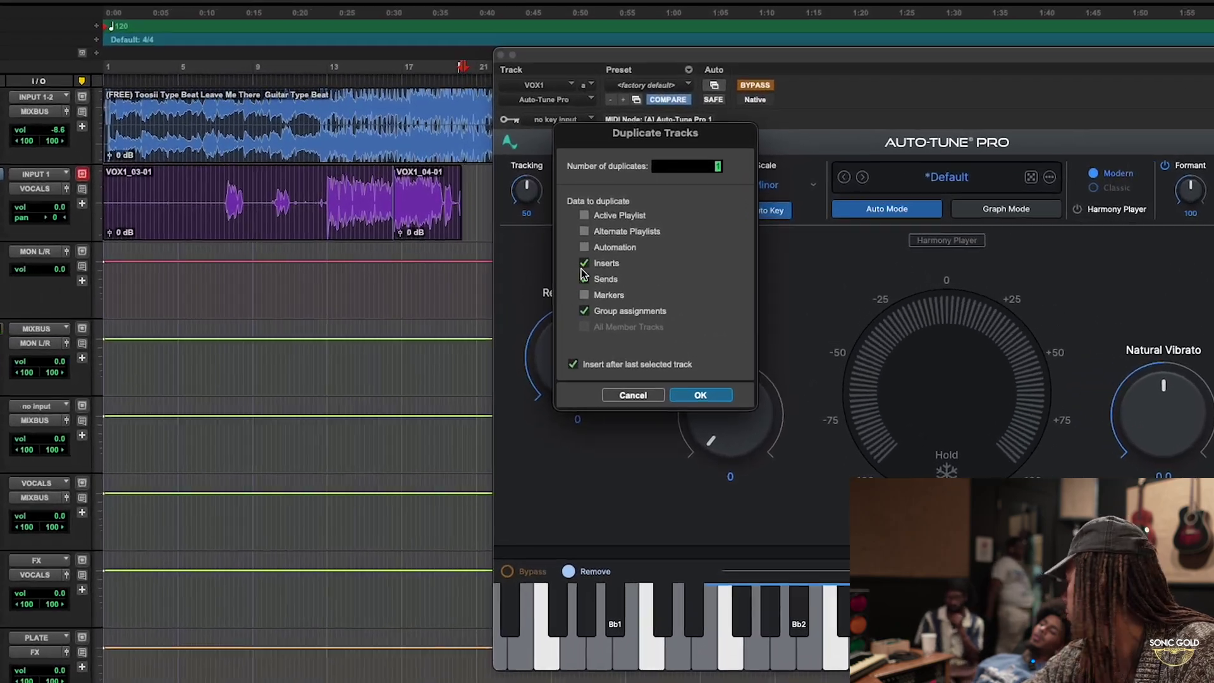
left_click(584, 278)
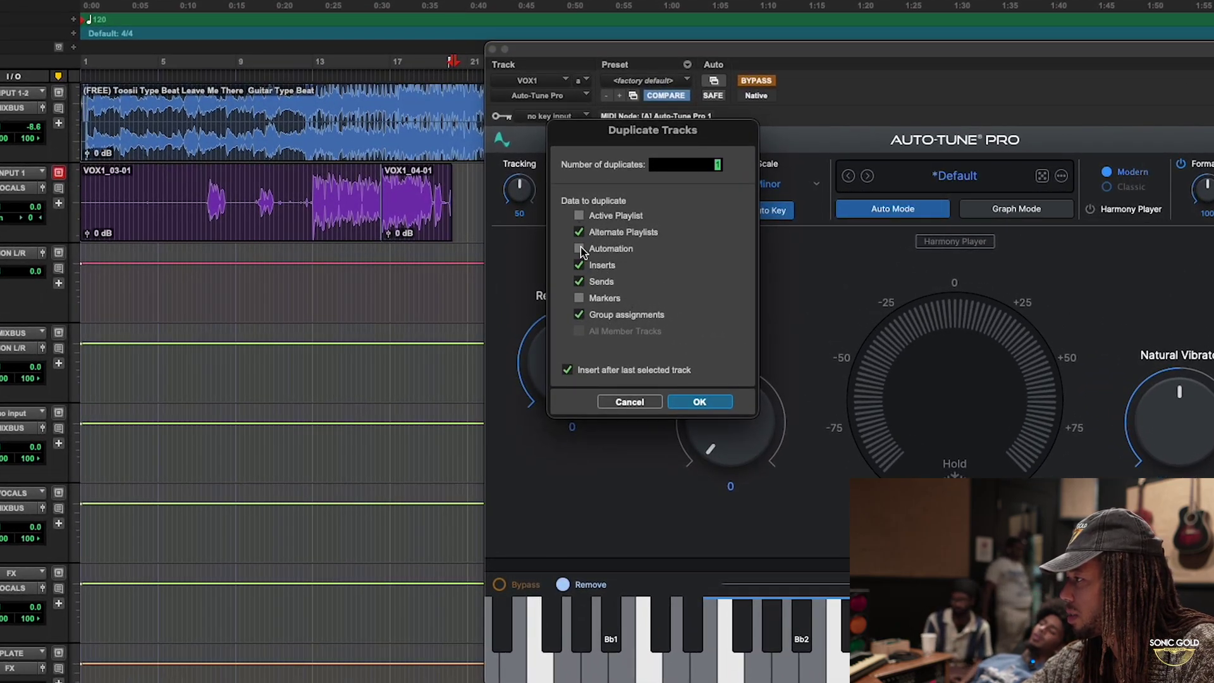
left_click(583, 302)
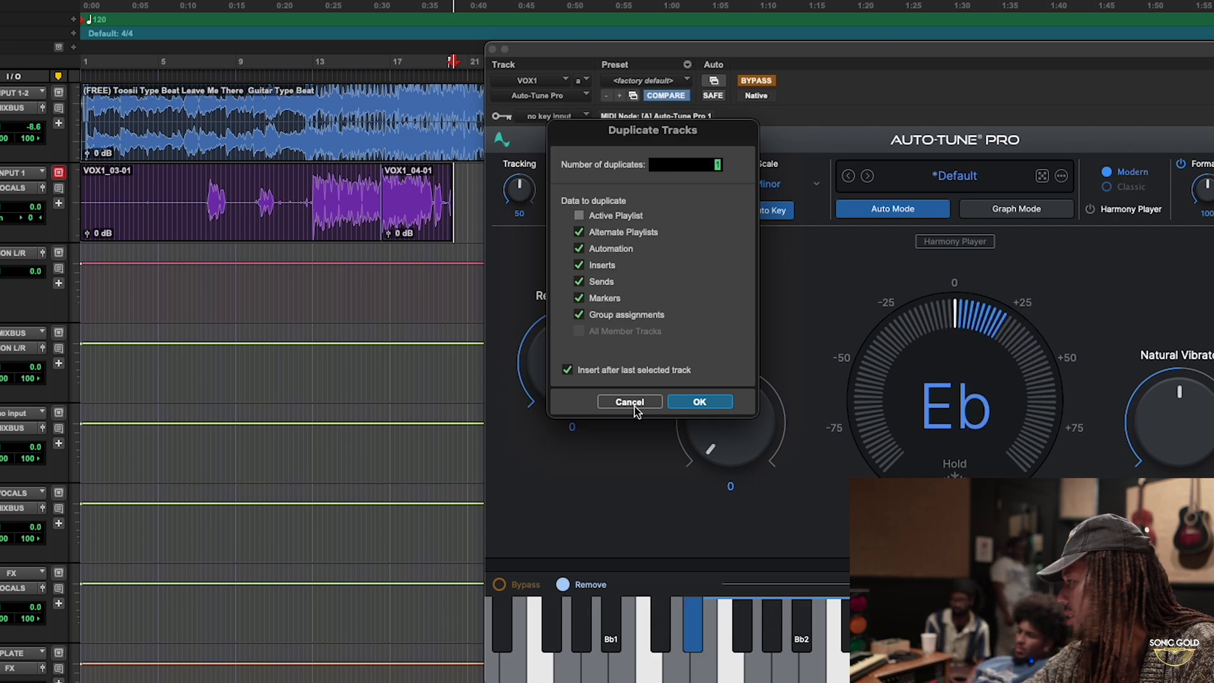
left_click(678, 400)
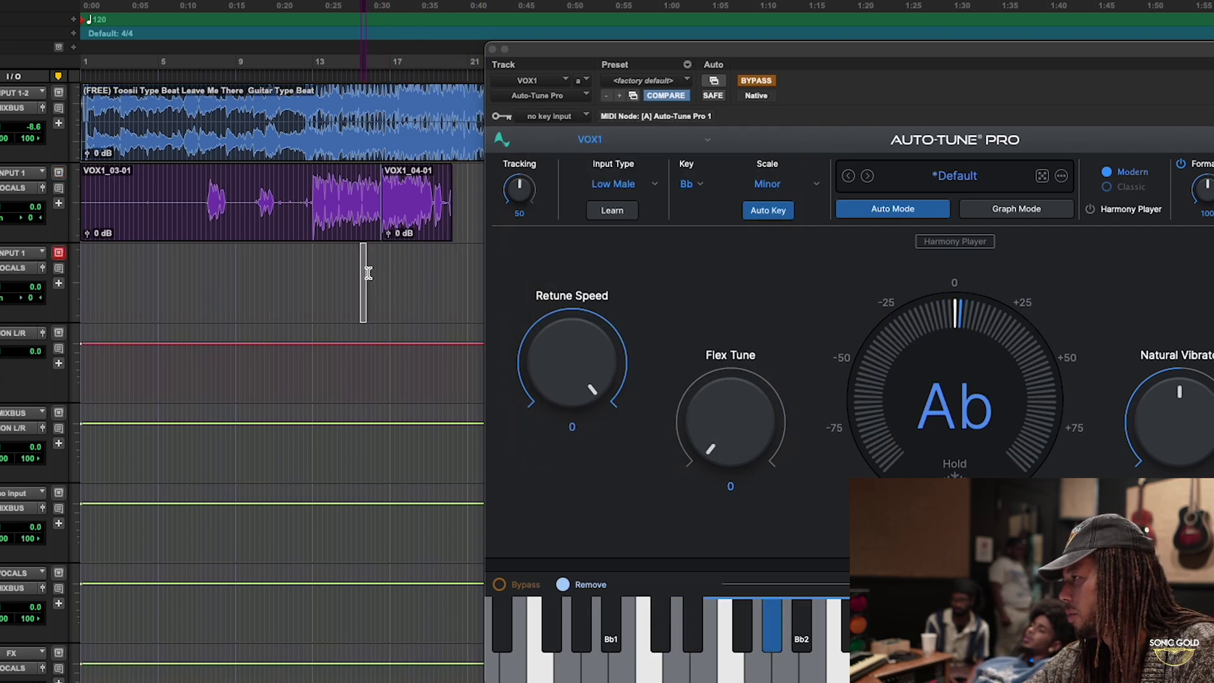
Step: Delete the punched-in VOX1_04-01 clip and start recording the vocal on the duplicate track VOX1.dup1 from bar 12|3
left_click(401, 229)
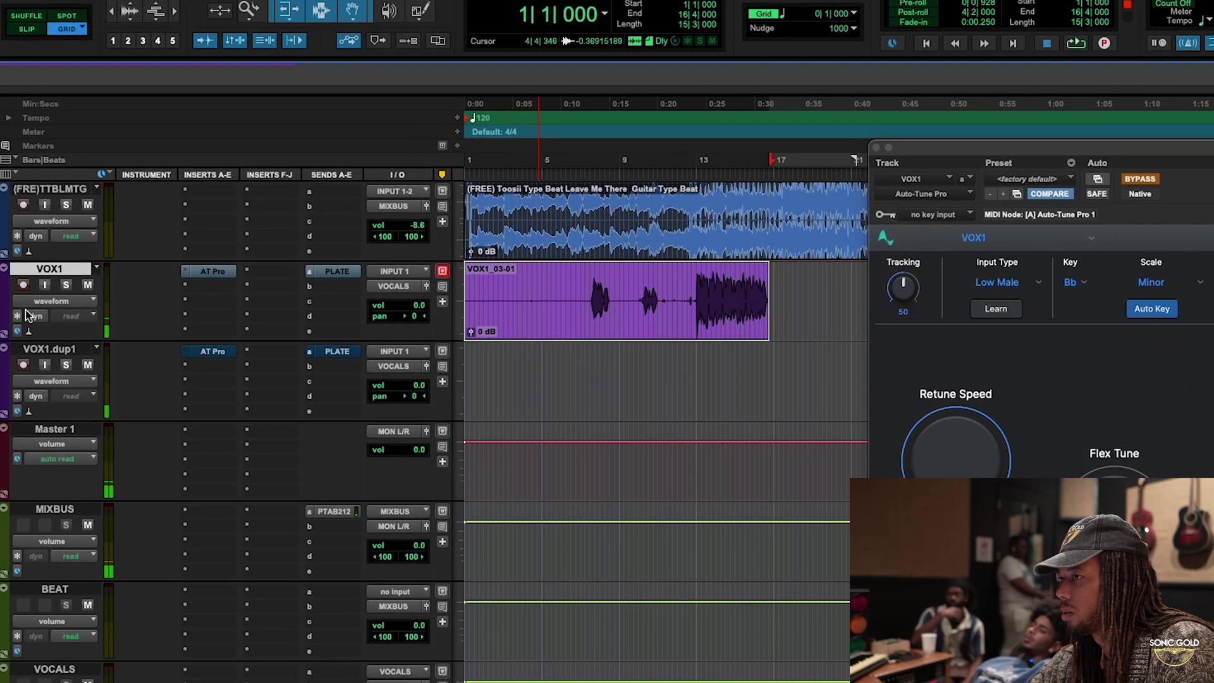
left_click(686, 376)
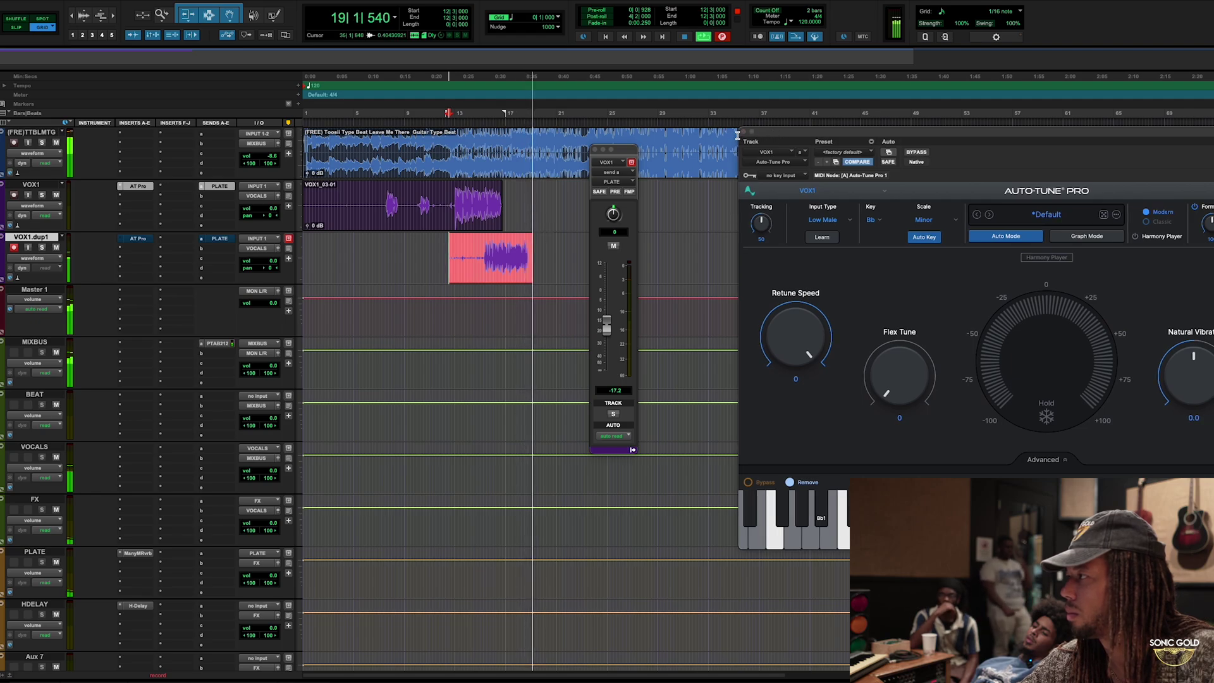
Step: Close the floating Auto-Tune Pro and VOX1 send windows and stop the recording on VOX1.dup1
left_click(740, 133)
left_click_drag(621, 152, 728, 169)
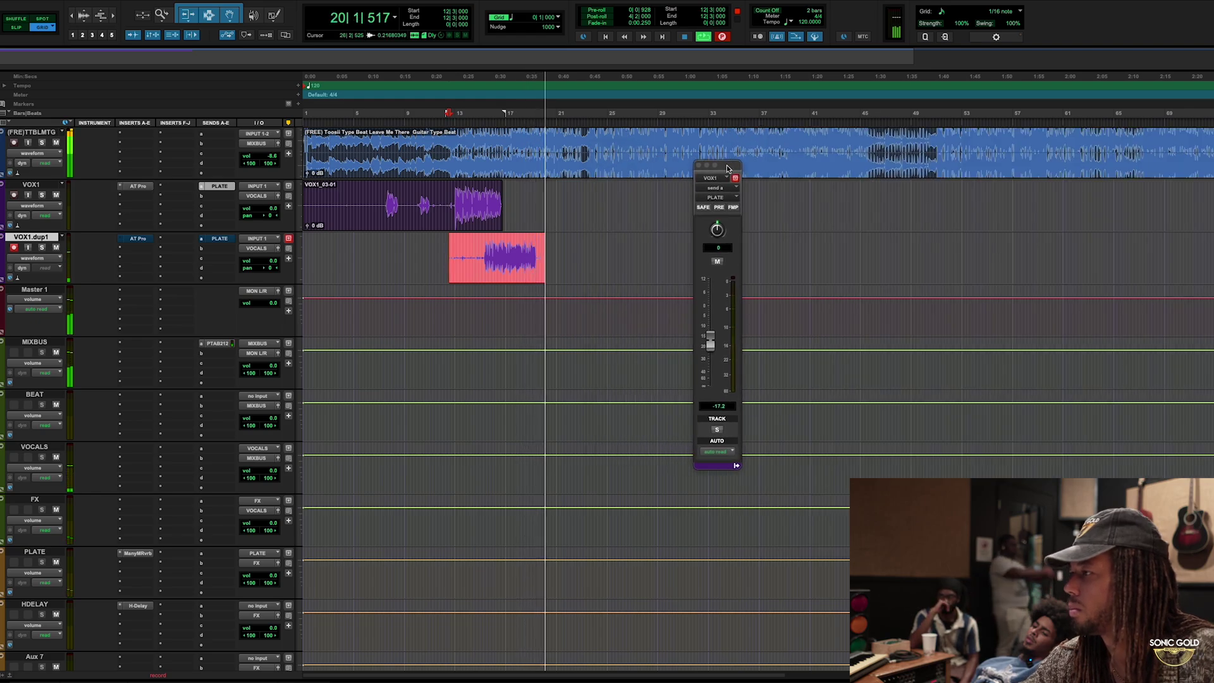
key("space")
left_click(699, 165)
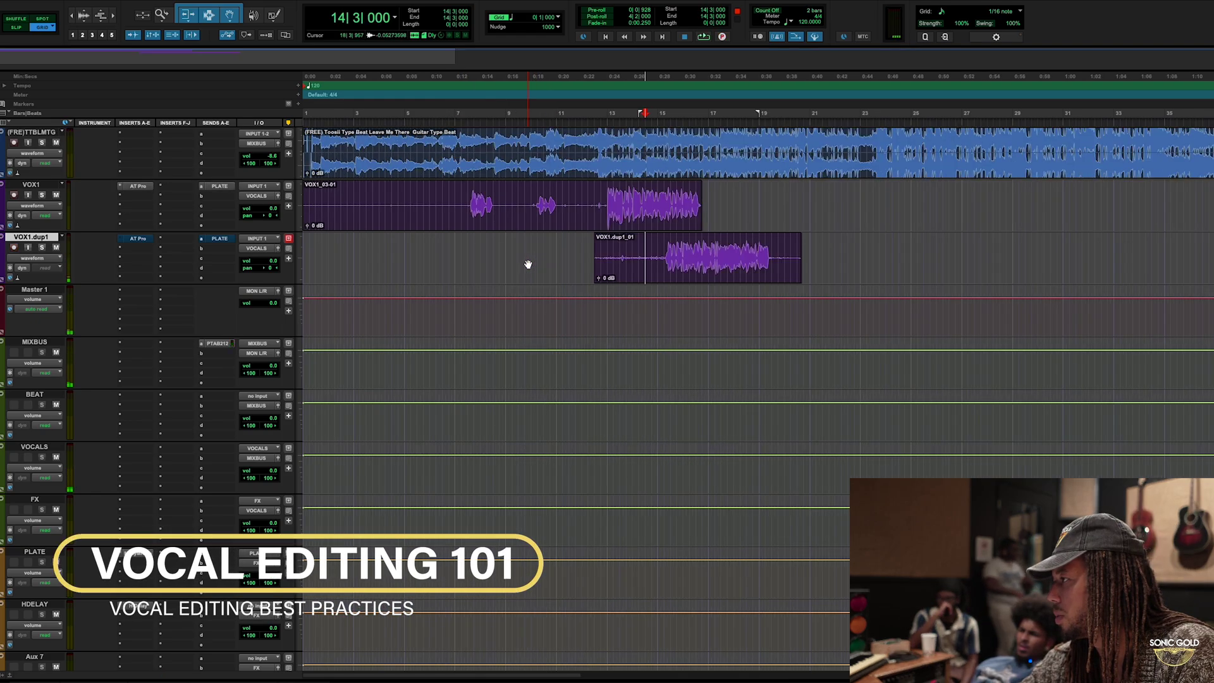
Step: Trim the start of the VOX1.dup1 clip to about bar 16|3, near the end of the VOX1 clip, using Slip edit mode
scroll(528, 264, "up", 2)
scroll(531, 263, "right", 4)
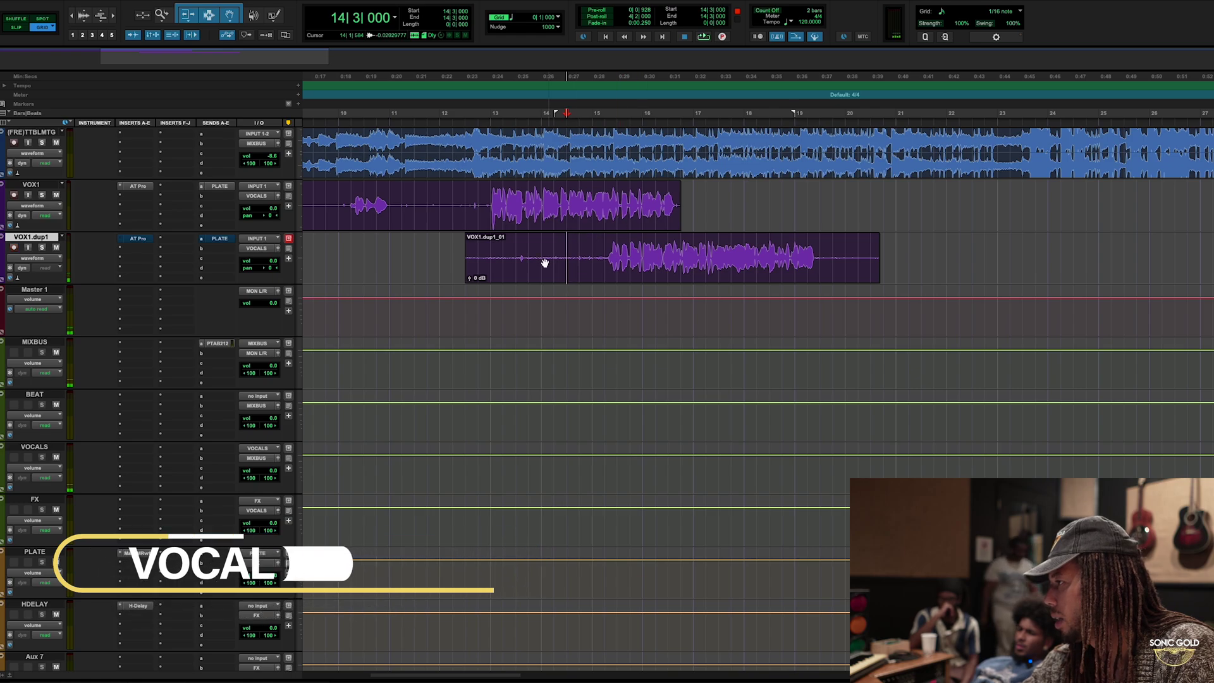
left_click_drag(471, 249, 677, 266)
key("F2")
key("super+bracketright")
key("super+bracketright")
key("super+bracketright")
key("super+bracketright")
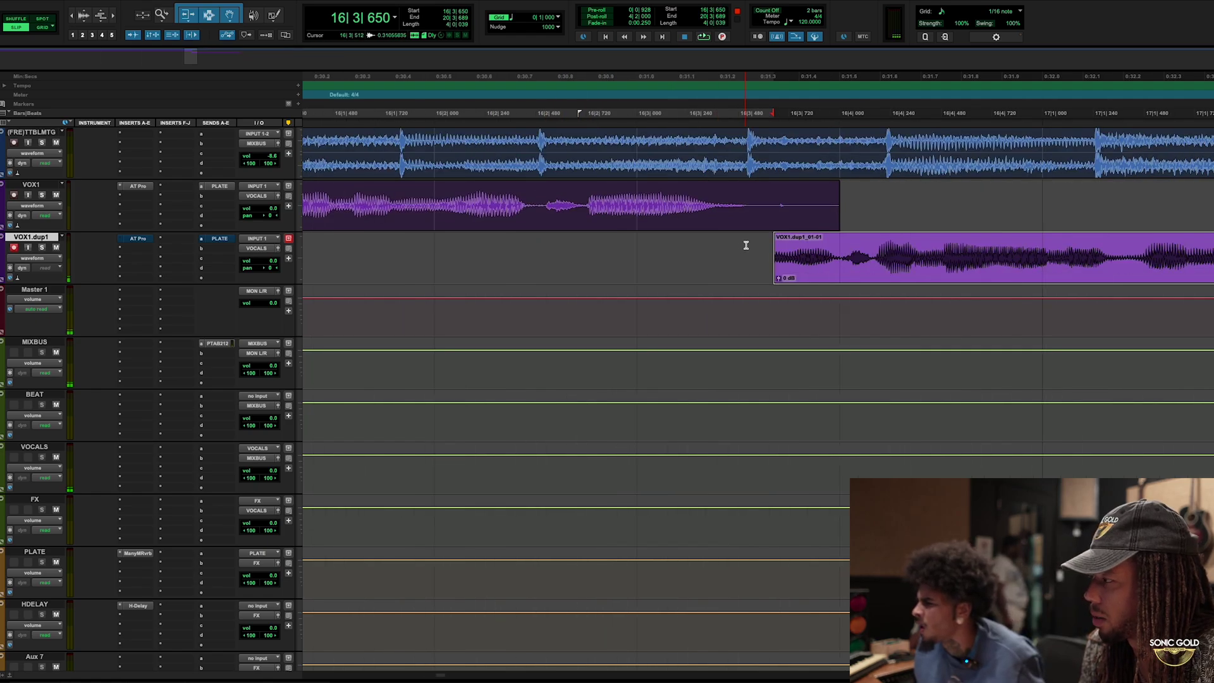
Step: Trim the start of the VOX1.dup1 clip to about 16|3|389 and add a short fade-in ending at about 16|3|438
left_click_drag(772, 258, 780, 257)
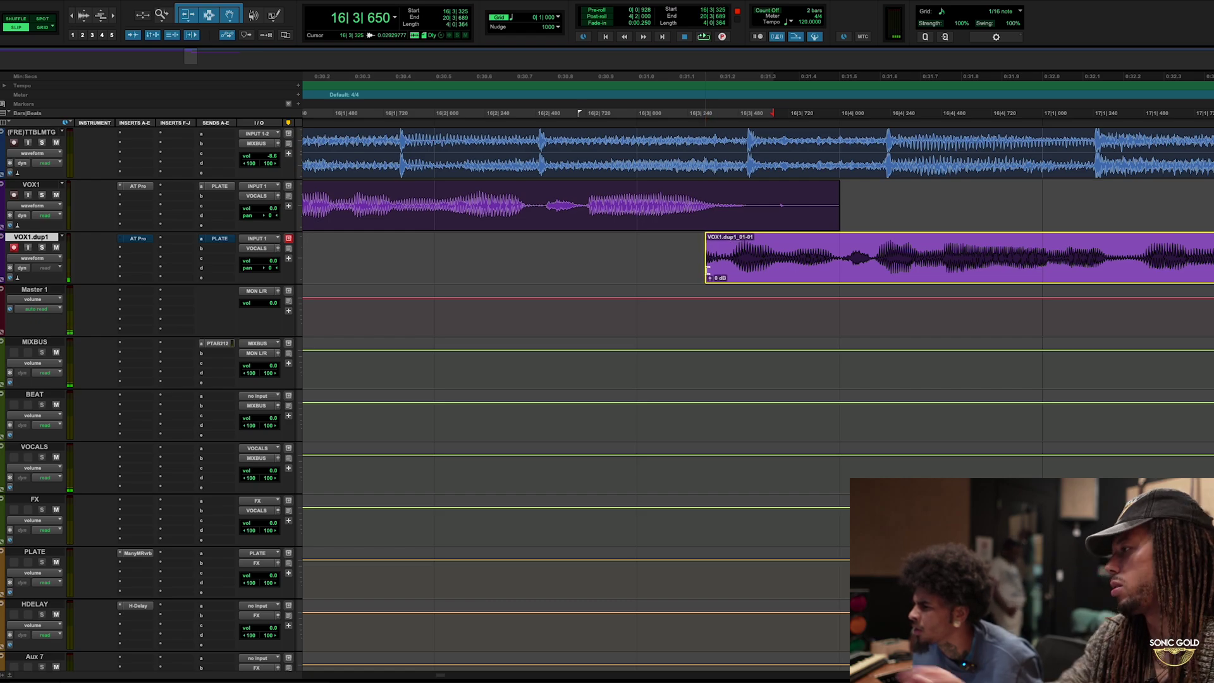
left_click_drag(708, 271, 709, 271)
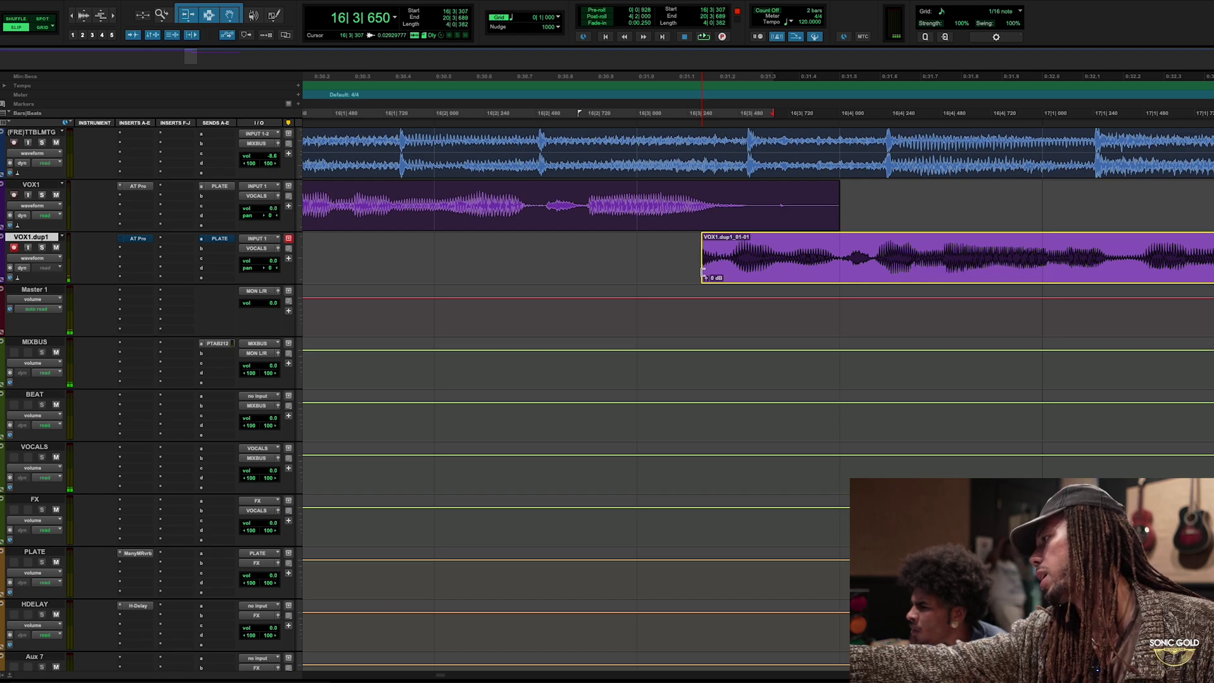
left_click_drag(721, 268, 722, 269)
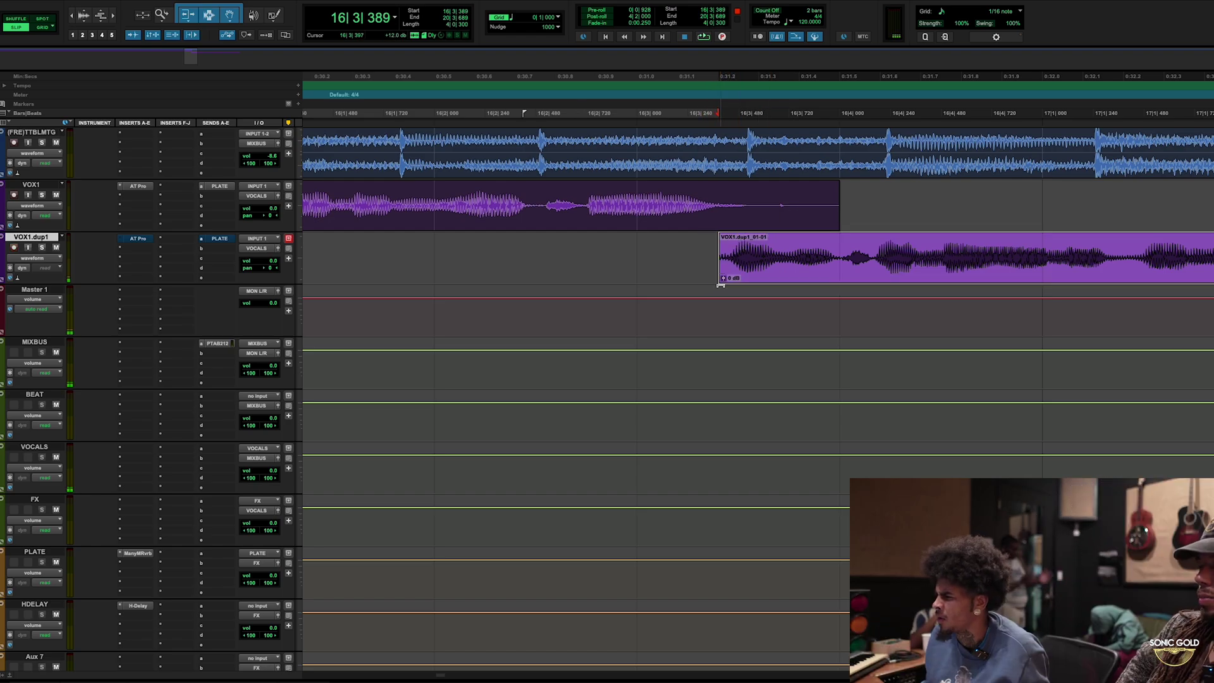
left_click_drag(720, 235, 721, 236)
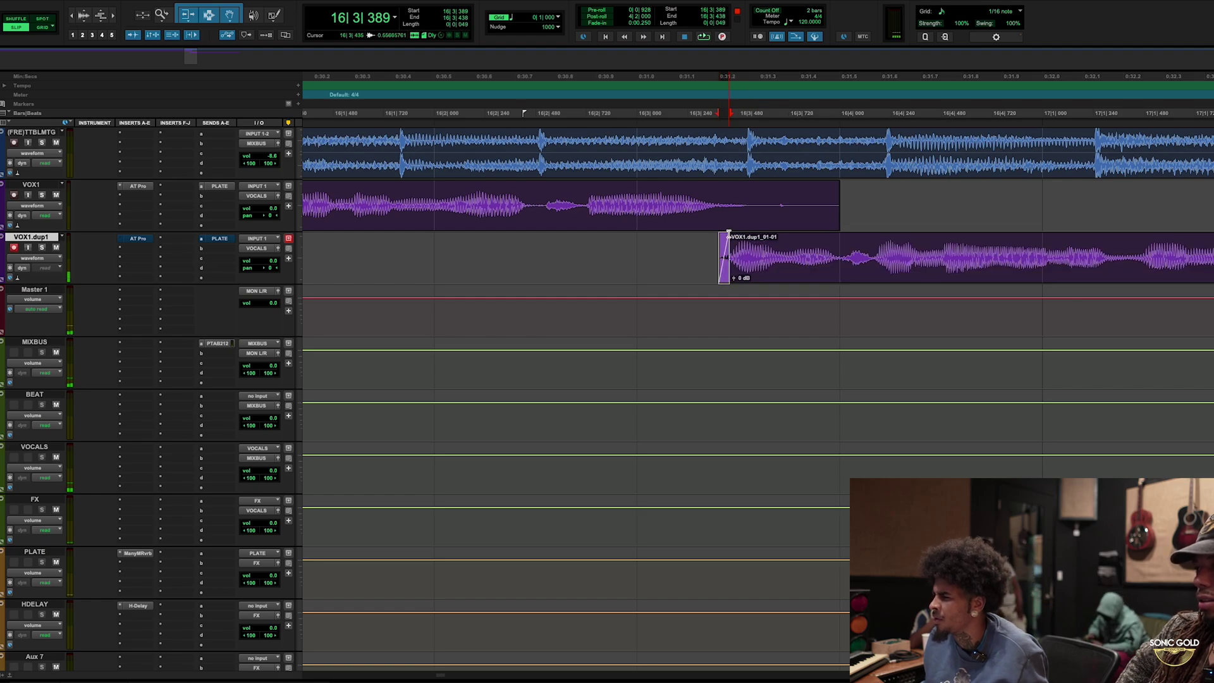
Step: Play back the edited takes from about 13|2, and record the next vocal take on VOX1 from 16|4|591
scroll(685, 272, "down", 10)
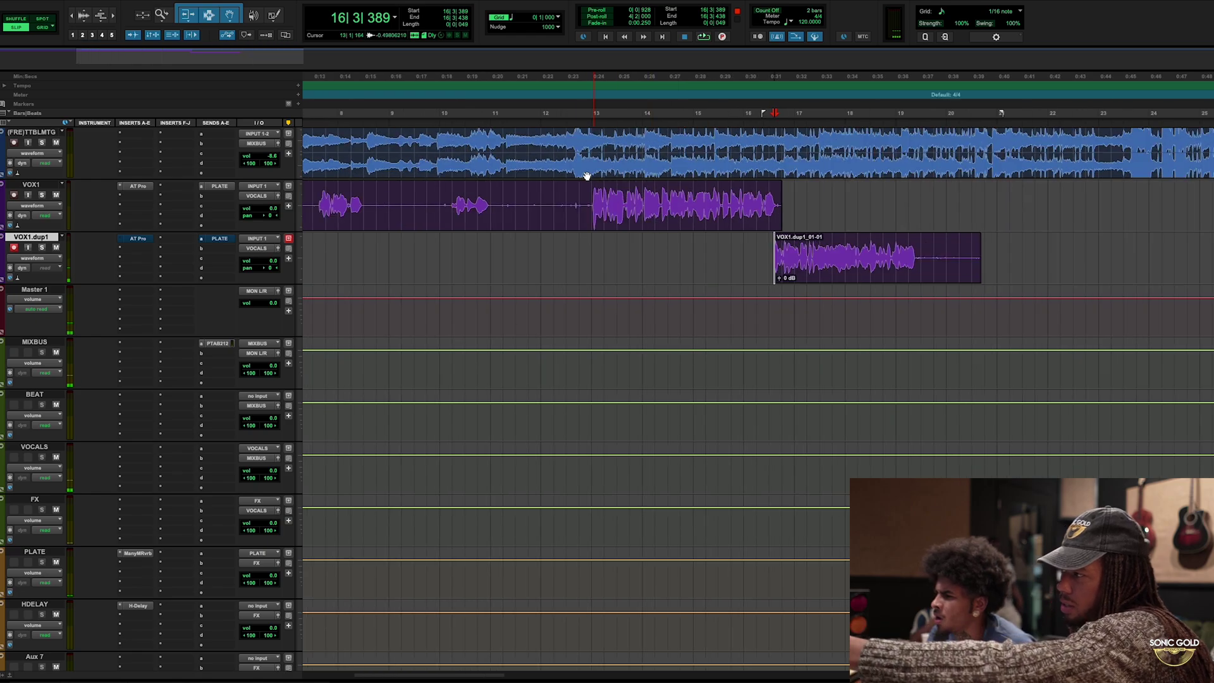
key("space")
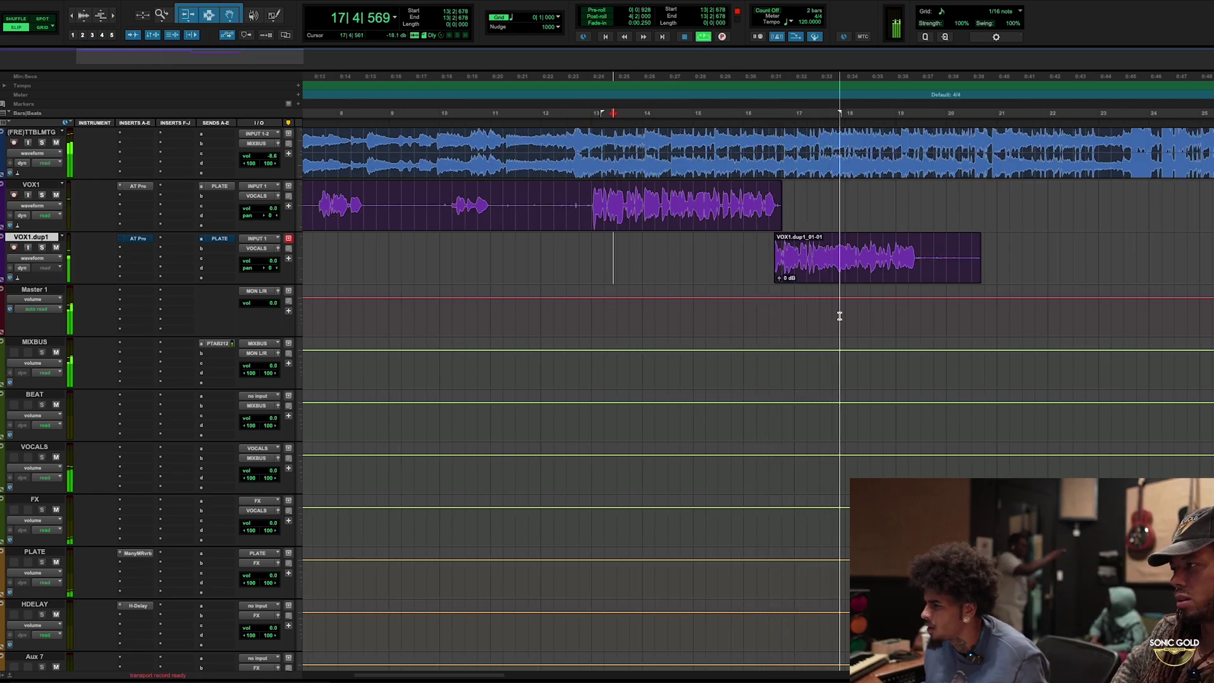
key("space")
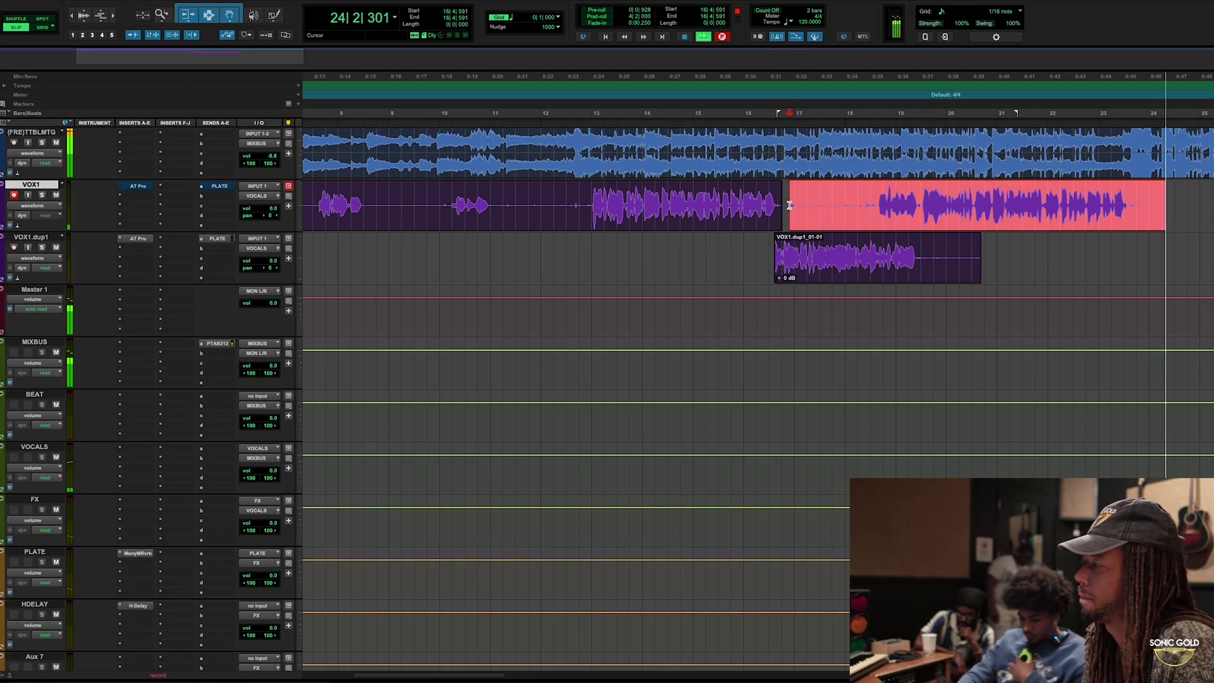
key("space")
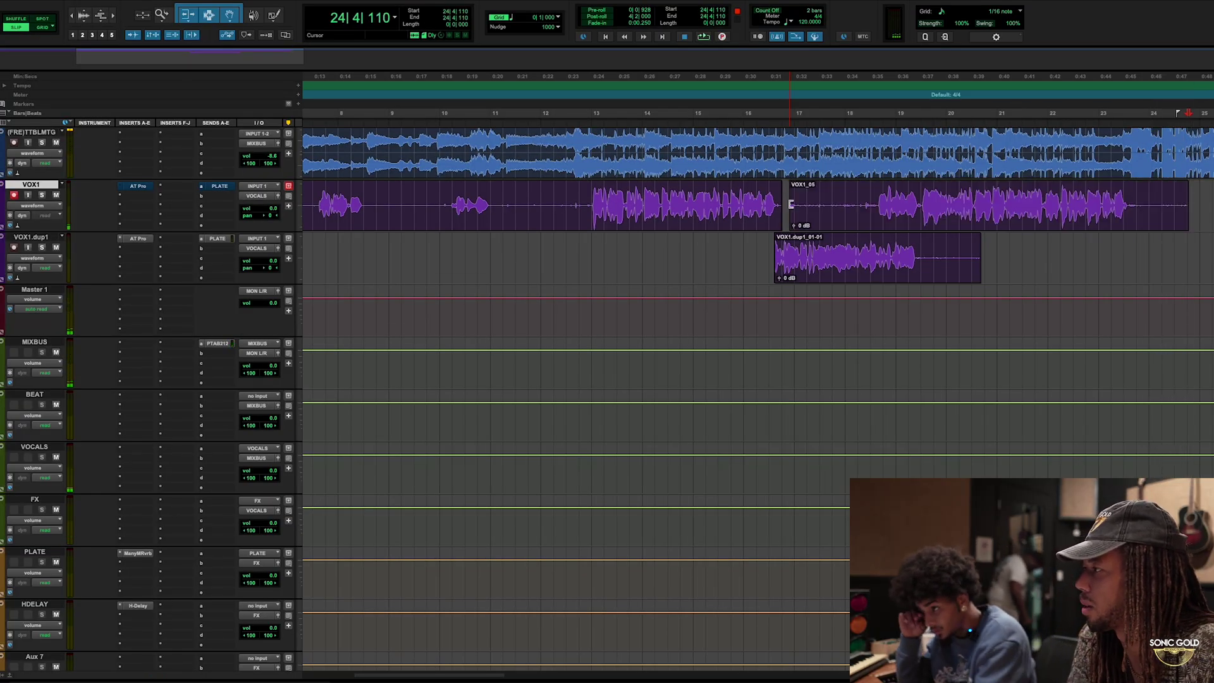
Step: Record-enable VOX1.dup1 and record another vocal take on it from about 19|4|513
key("super+bracketleft")
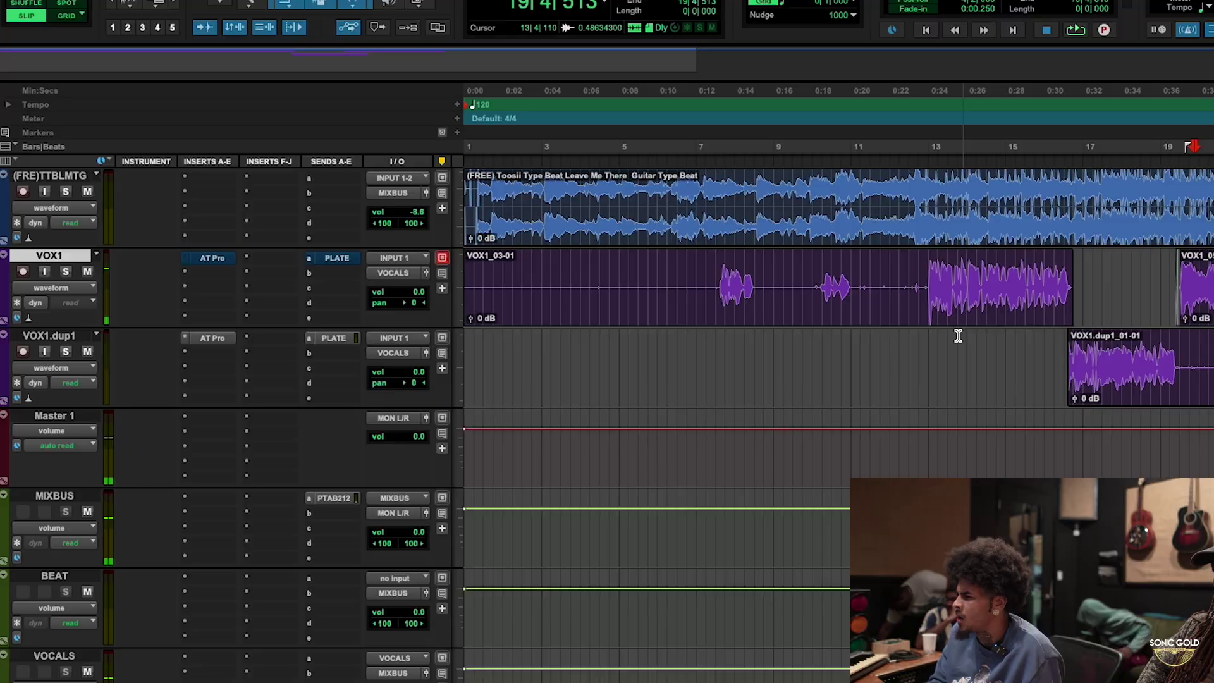
left_click(22, 352)
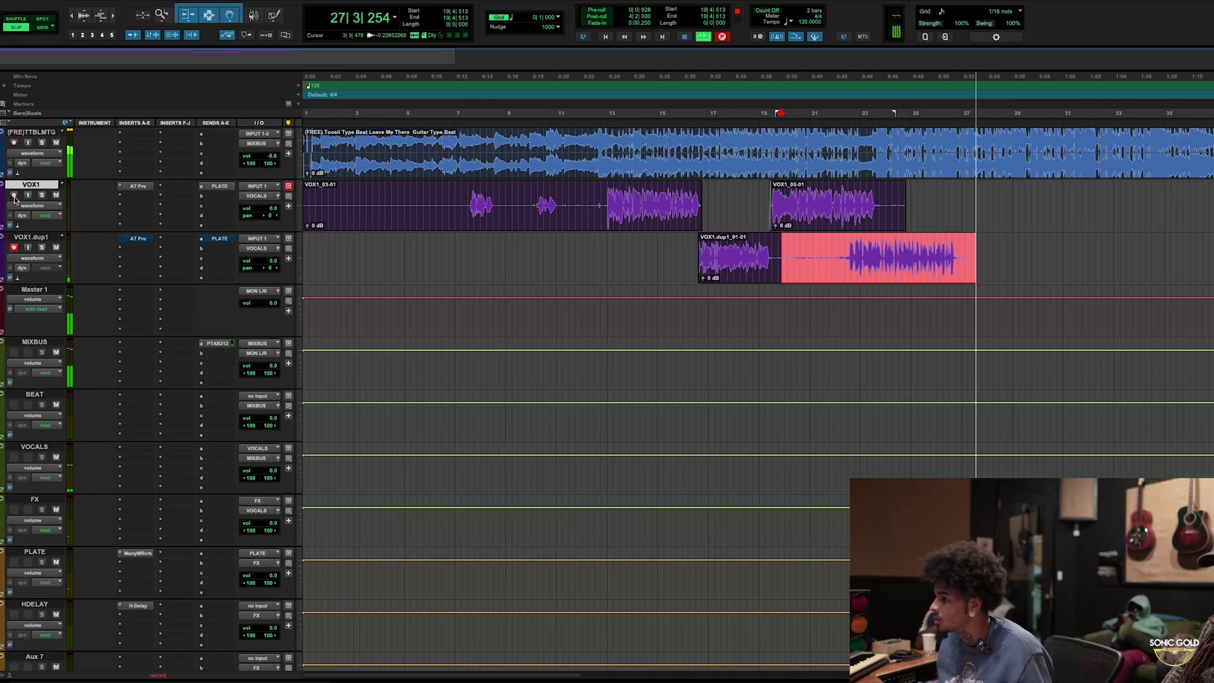
key("space")
Step: Trim the new VOX1.dup1 take to start at about 23|3|056, play the transition, and trim the overlapping VOX1 clip's end to meet it
mouse_move(805, 247)
left_mouse_down()
mouse_move(810, 237)
mouse_move(807, 259)
left_mouse_up()
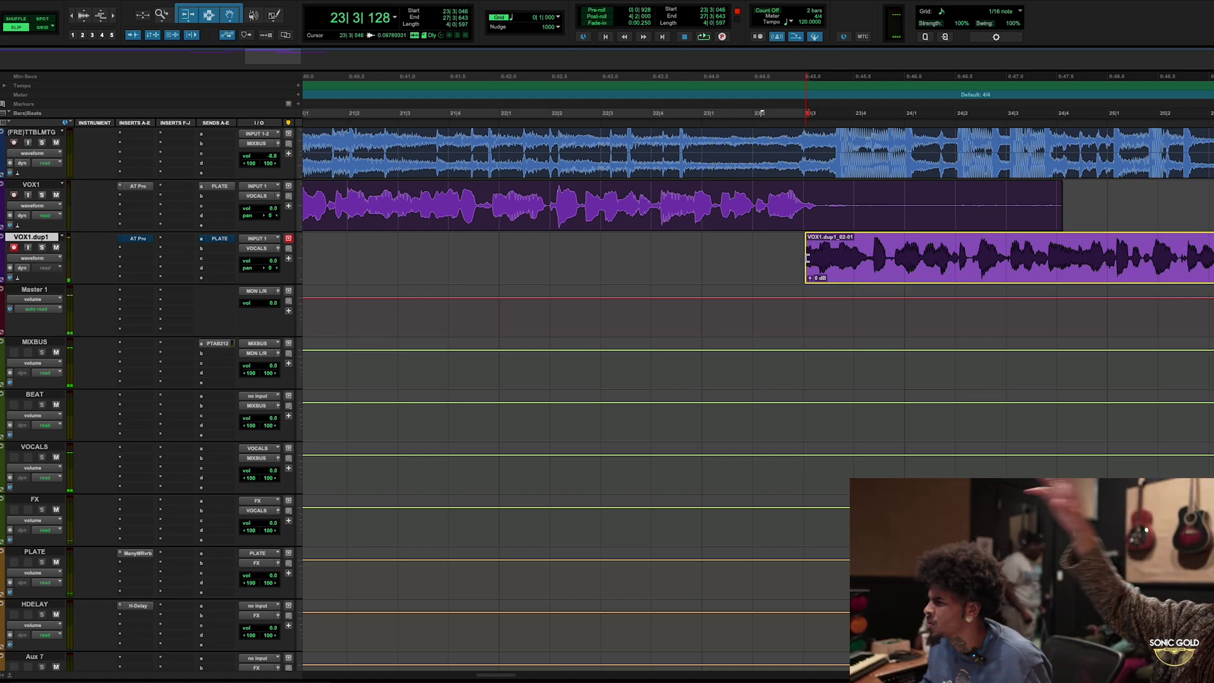
left_click(797, 242)
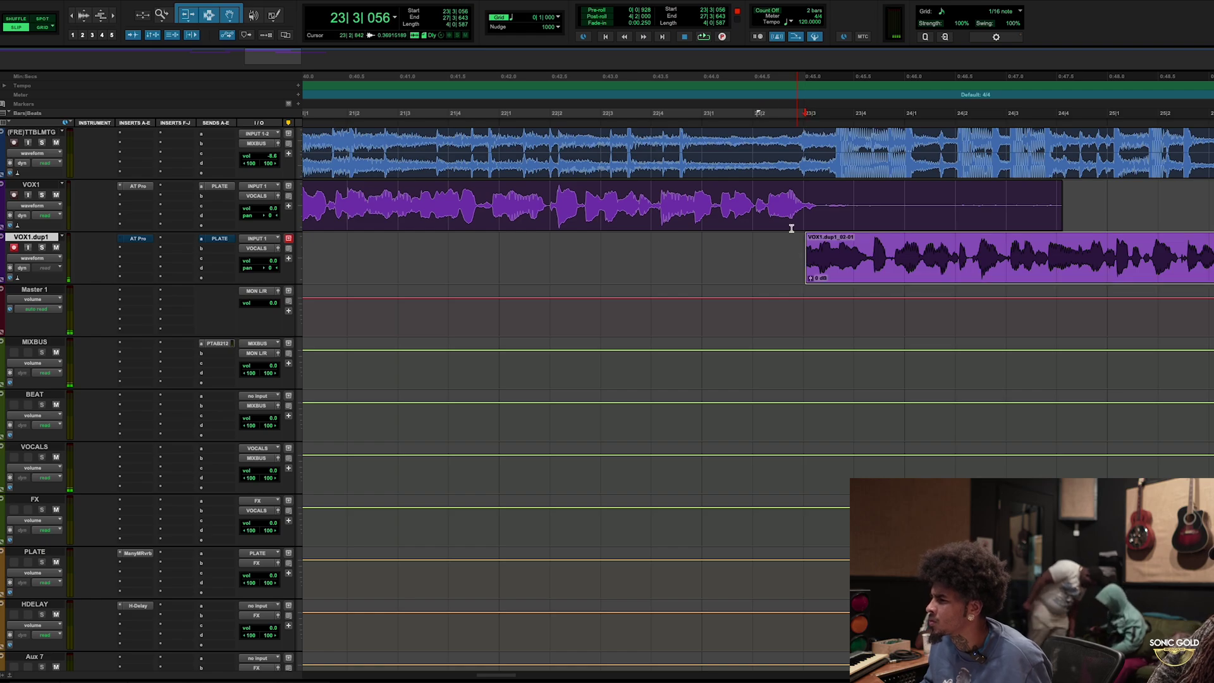
left_click(708, 124)
key("space")
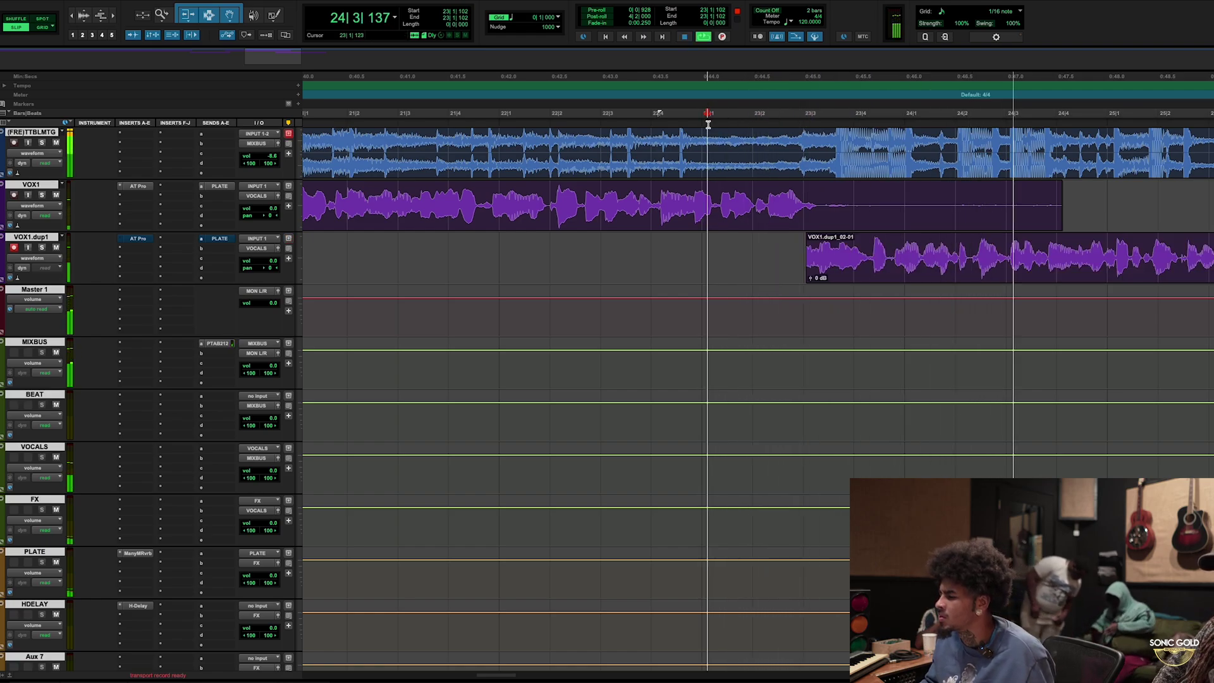
key("space")
left_click_drag(1062, 225, 806, 265)
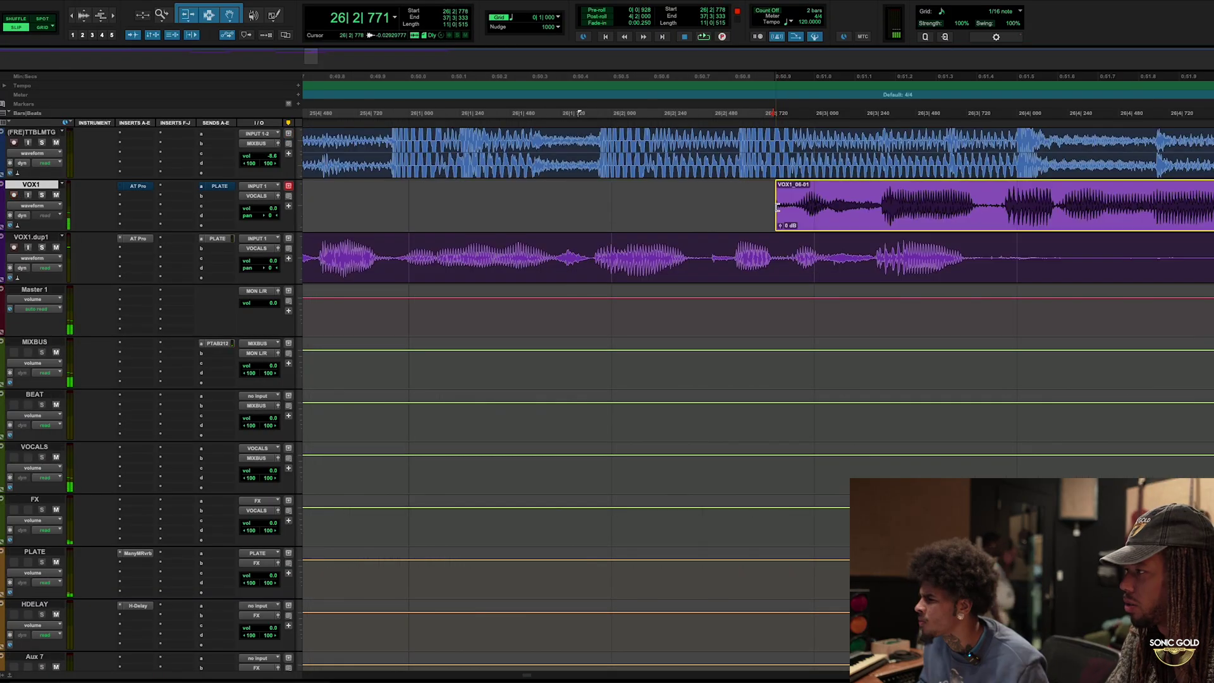
Step: Trim the start of the VOX1_06-01 clip to about 26|3|780, just before its phrase begins
left_click_drag(775, 190, 874, 177)
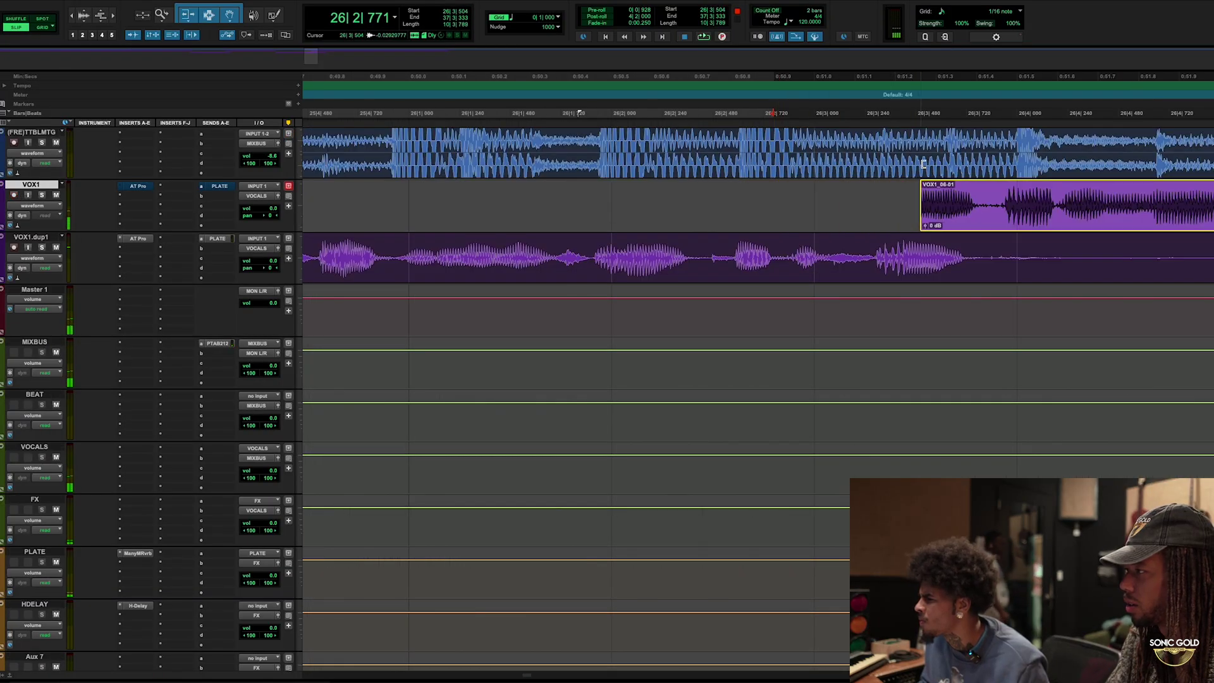
left_click(981, 150)
left_click_drag(1000, 202, 979, 202)
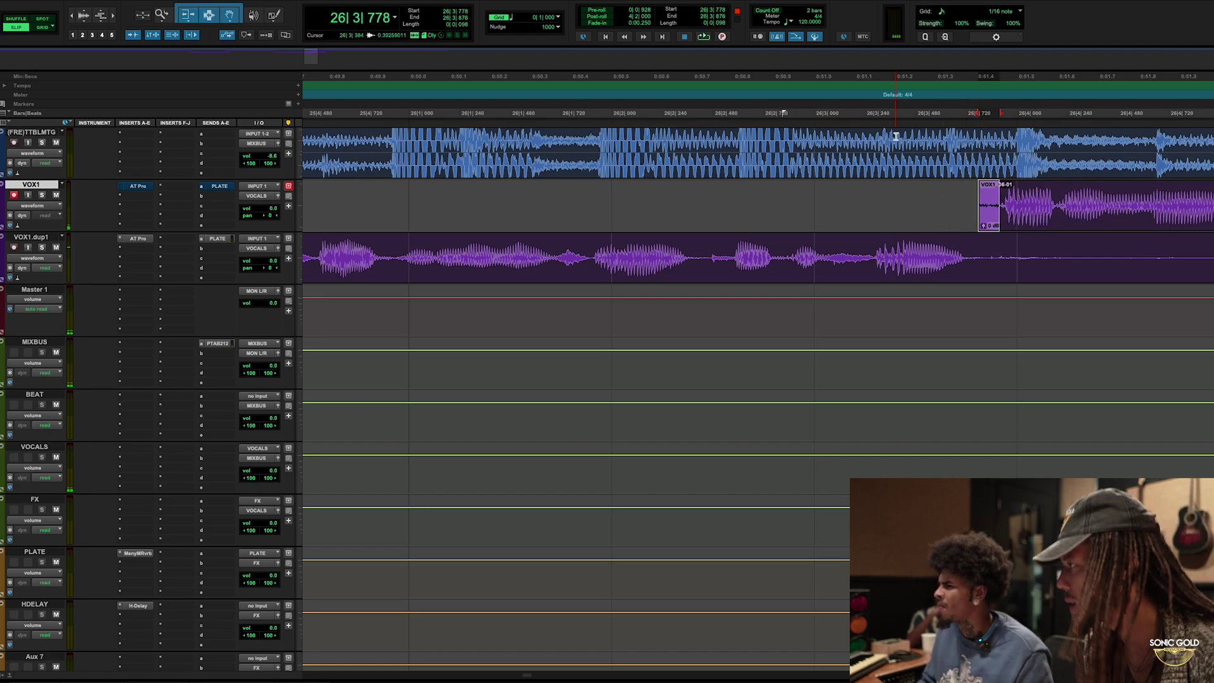
Step: Fade in the start of the VOX1_06-01 clip over a selection from about 26|3|737 to 26|3|899
key("ctrl+bracketright")
key("ctrl+bracketright")
key("ctrl+bracketright")
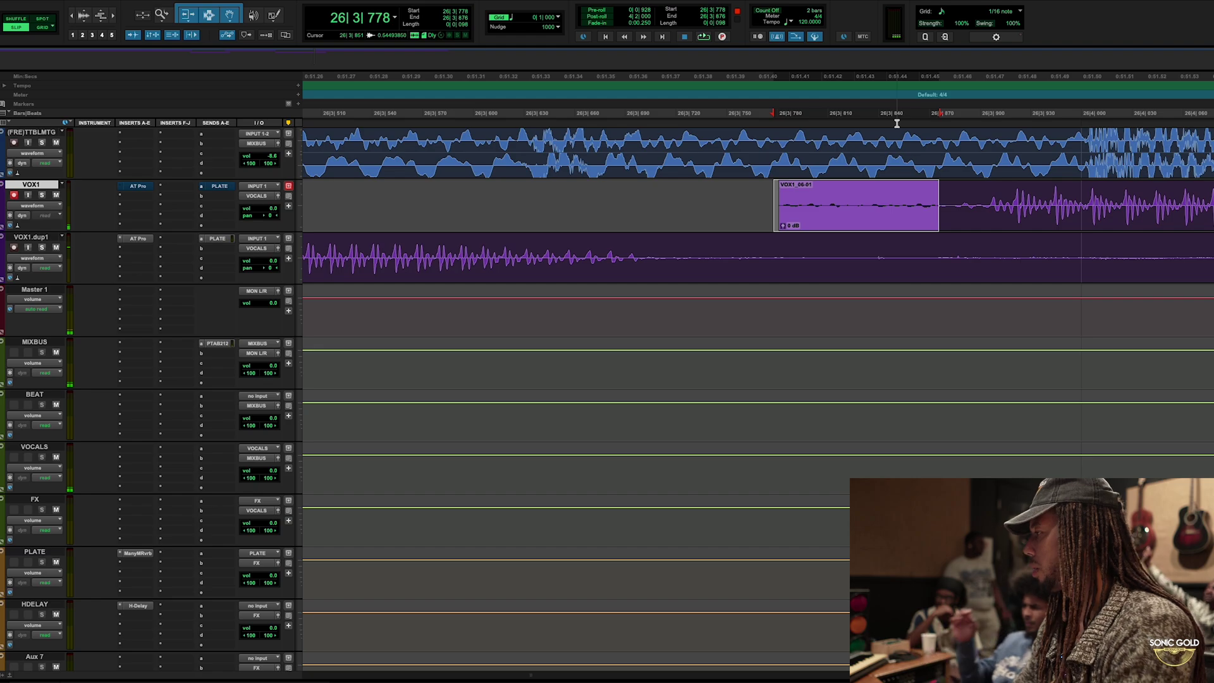
left_click(730, 196)
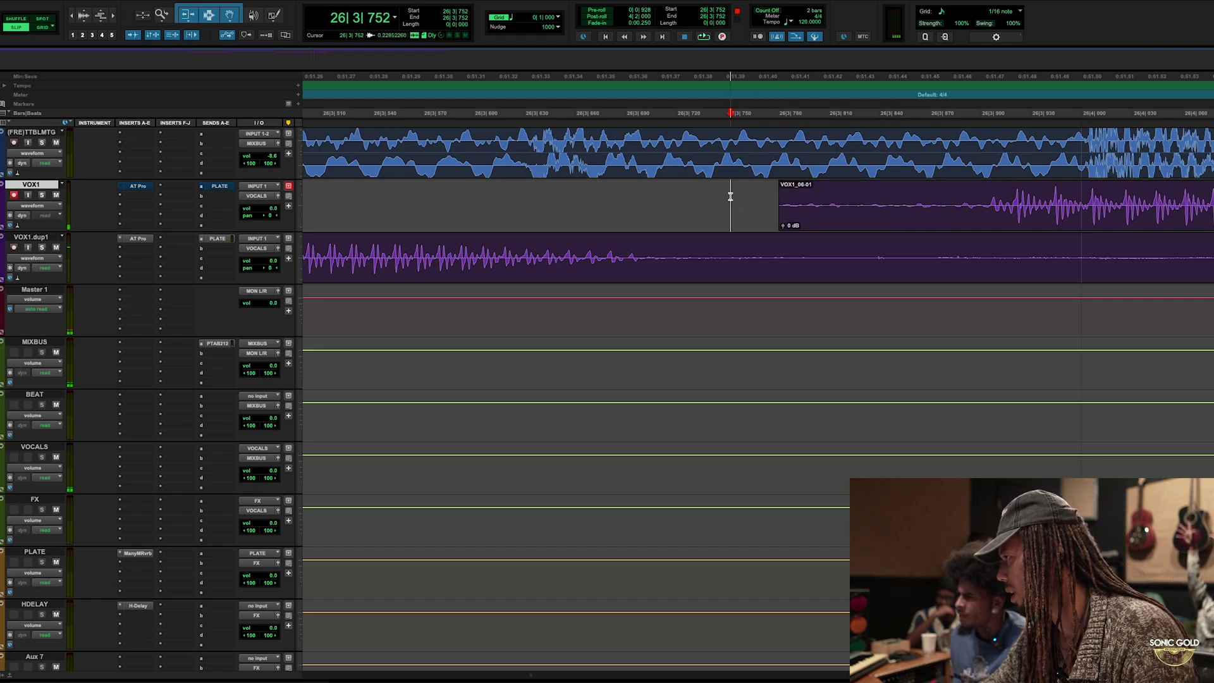
left_click_drag(705, 194, 951, 199)
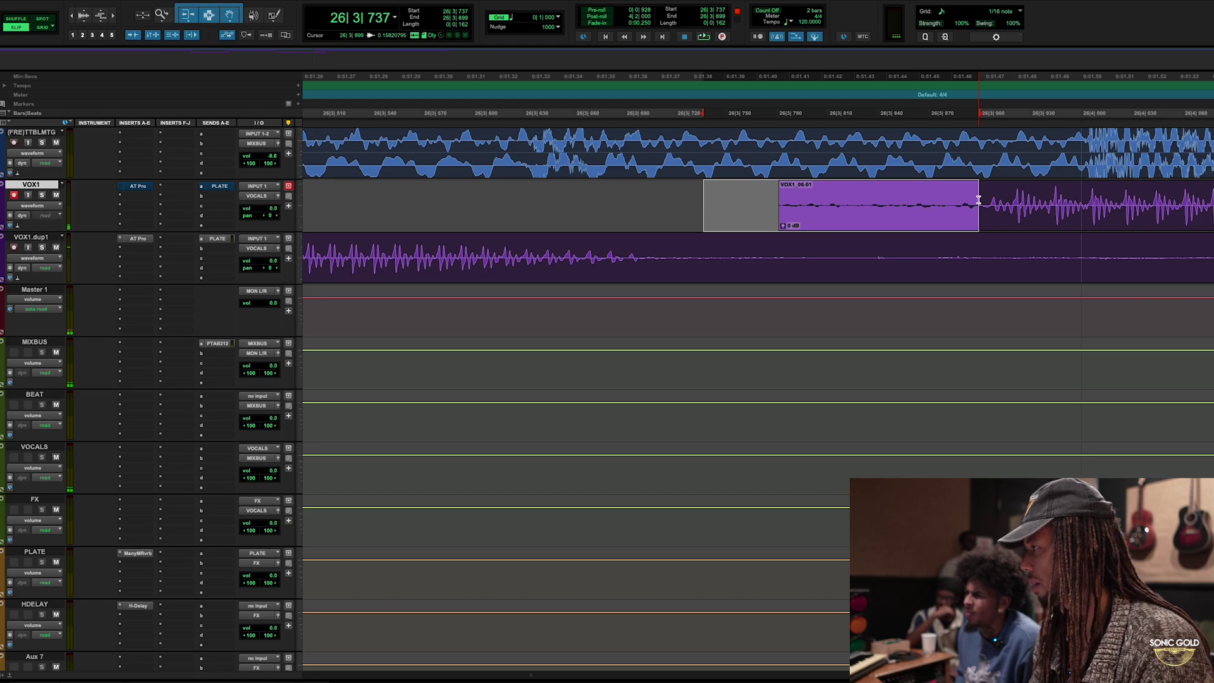
key("ctrl+f")
key("Return")
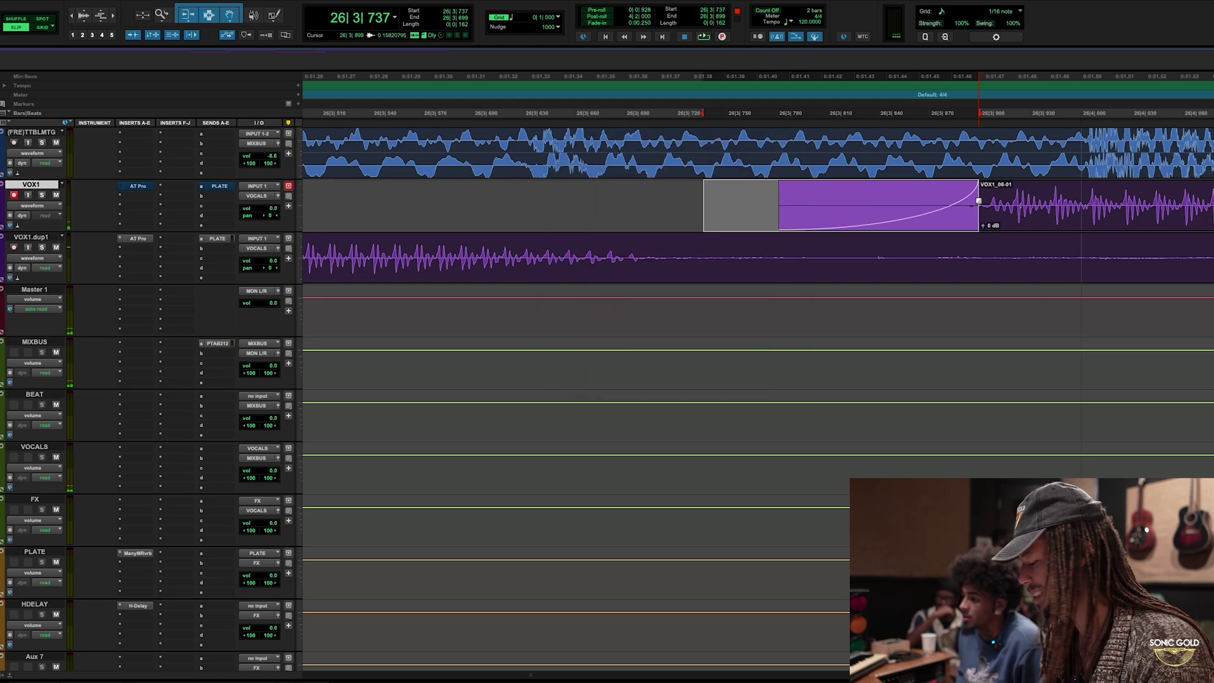
key("ctrl+bracketleft")
key("ctrl+bracketleft")
left_click(828, 119)
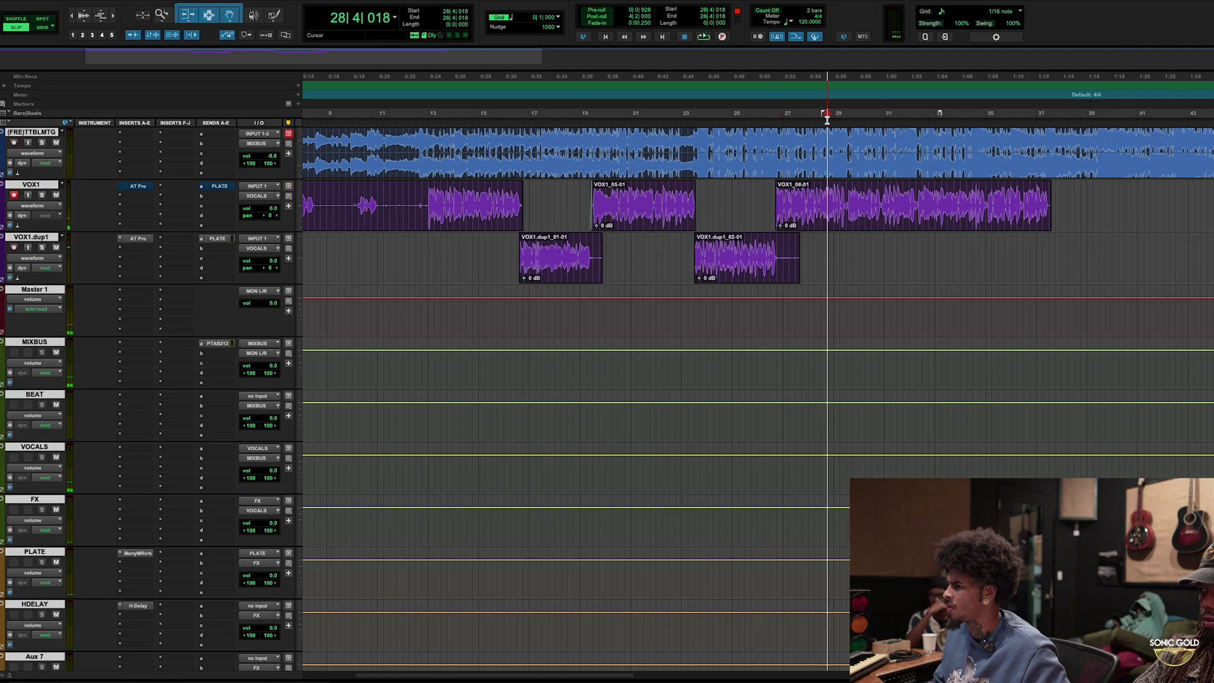
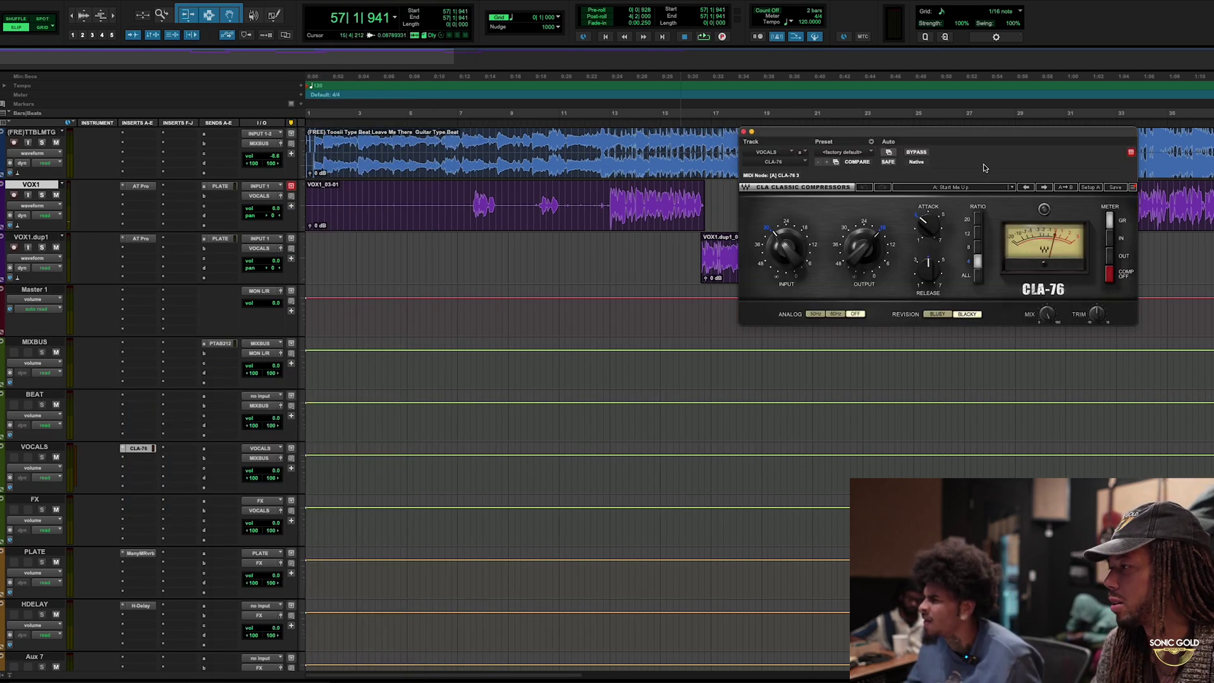
Step: Play the vocals through the CLA-76 on the VOCALS track from about 13|2, and slightly lower the compressor's output
left_click(618, 136)
key("space")
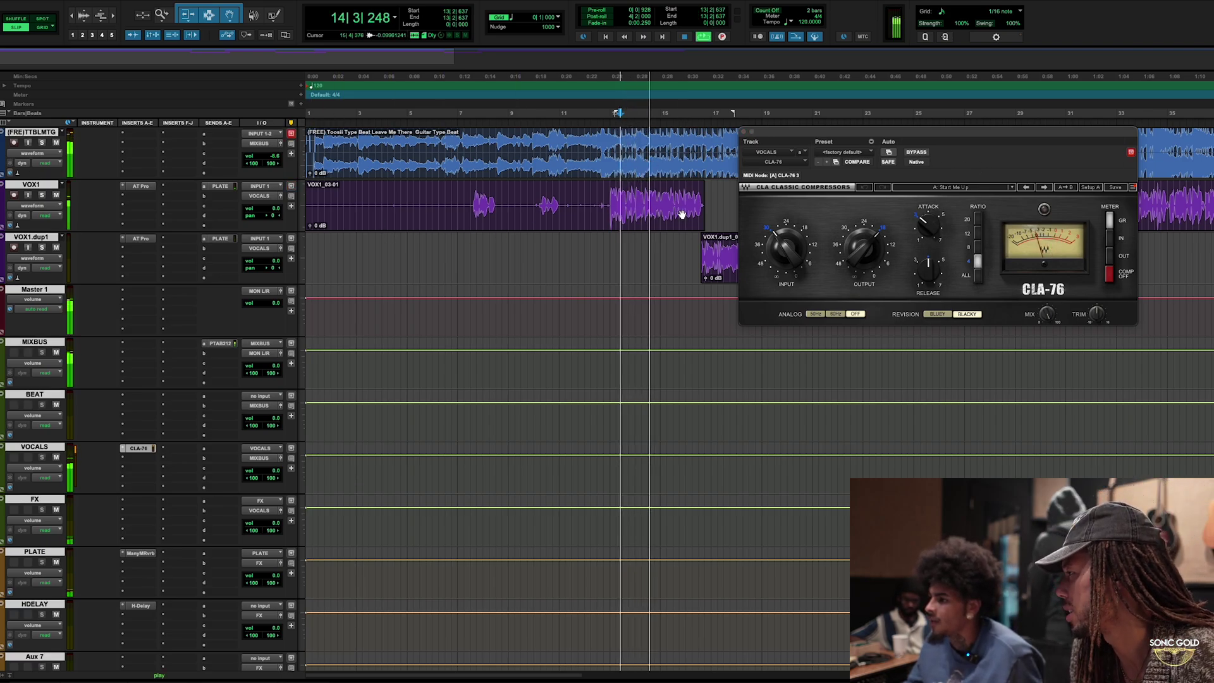
key("space")
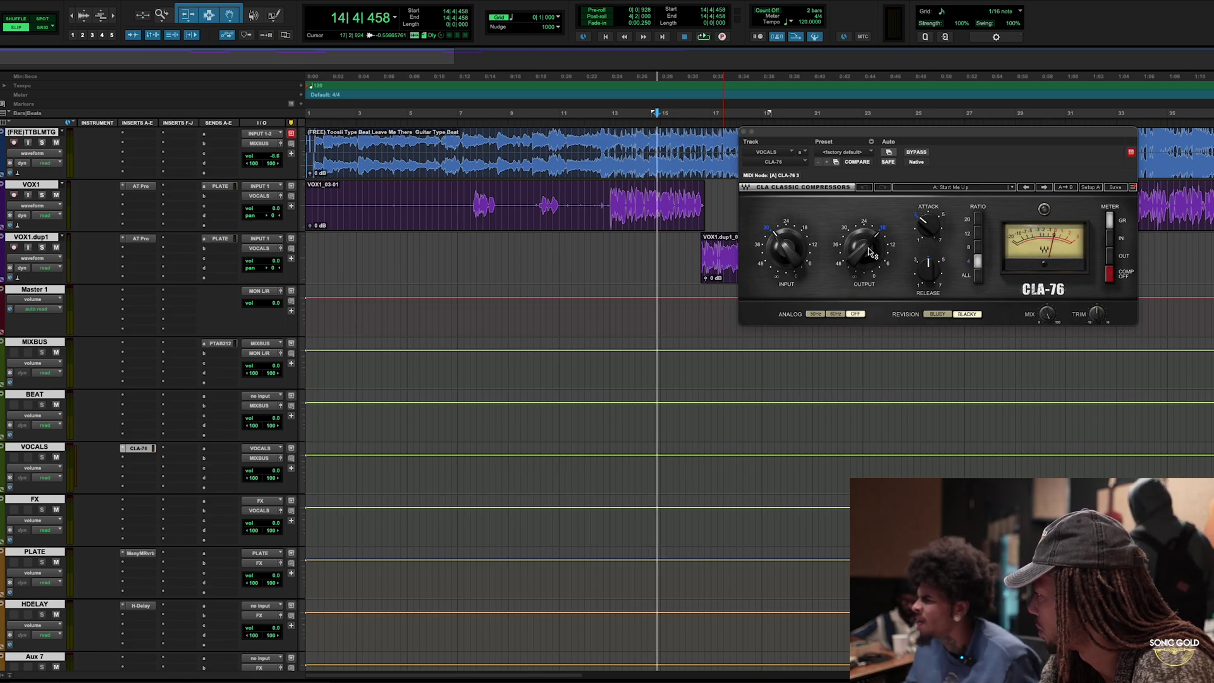
mouse_move(868, 248)
left_click_drag(868, 248, 867, 256)
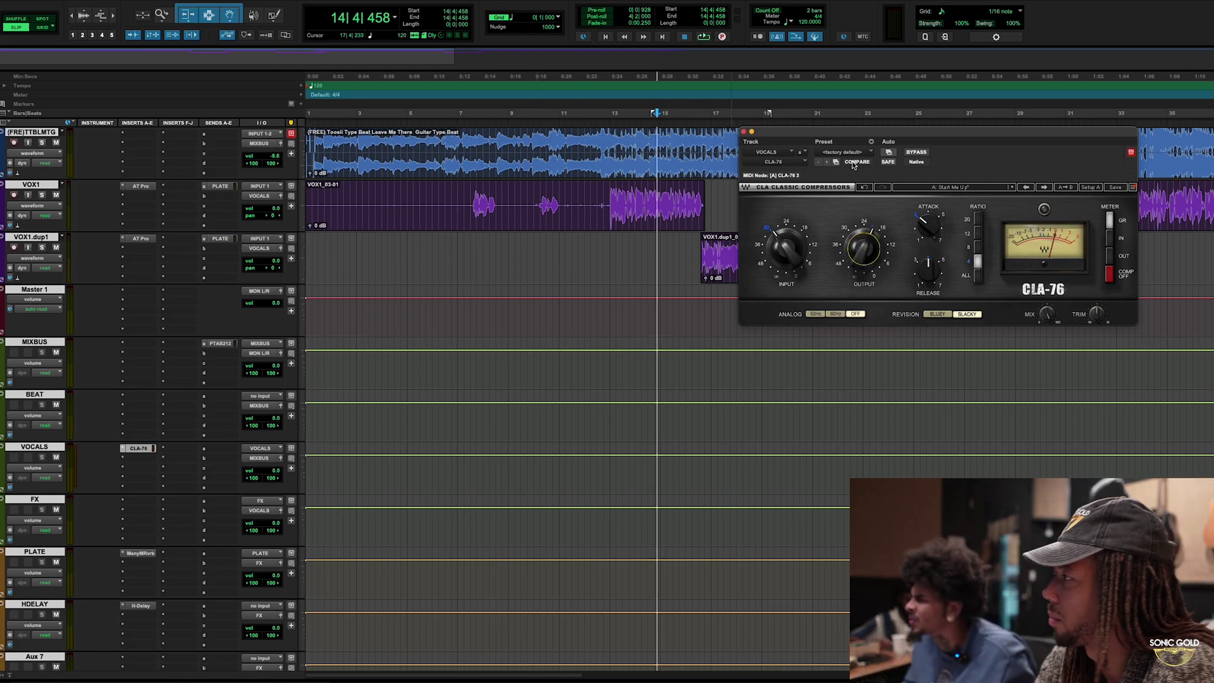
Step: Play from about 14|4|202 and compare the vocals with the CLA-76 bypassed and active, leaving it active
left_click(656, 115)
key("space")
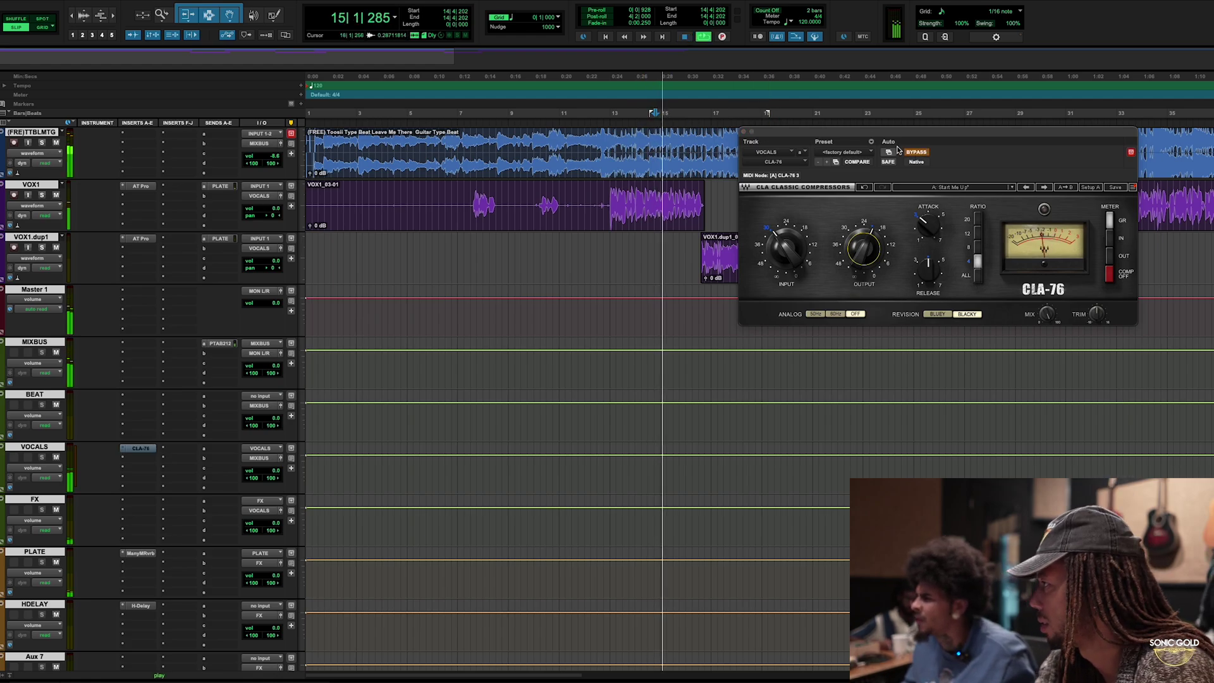
left_click(916, 153)
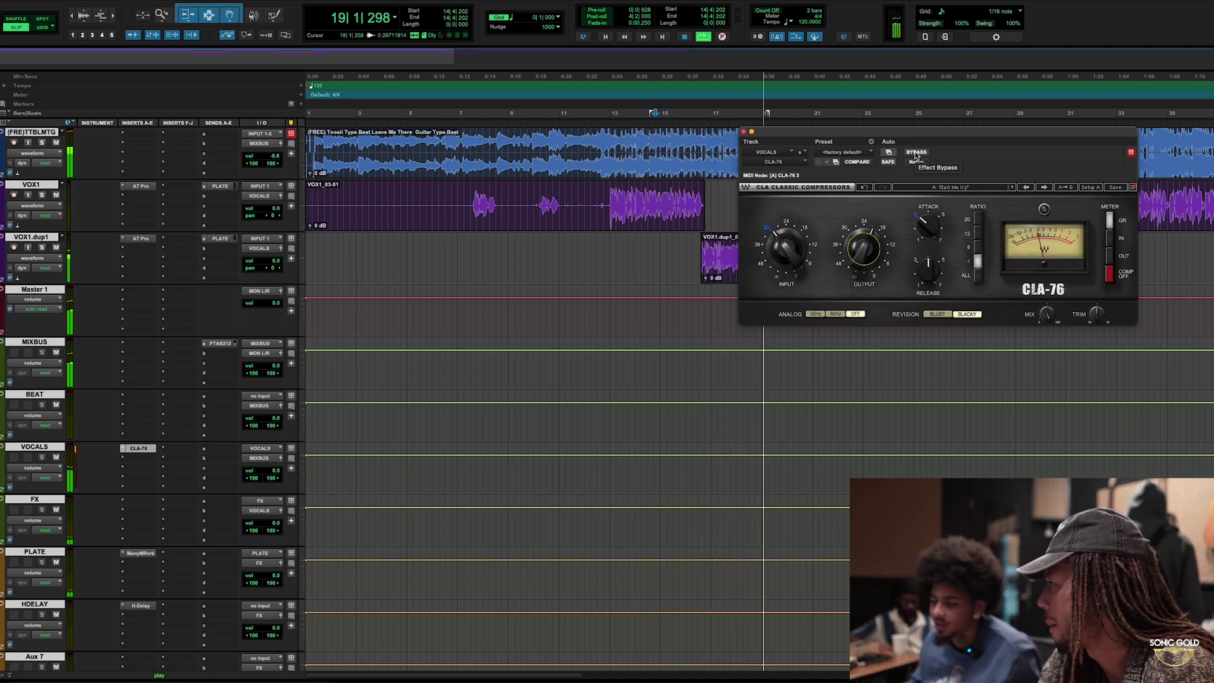
key("space")
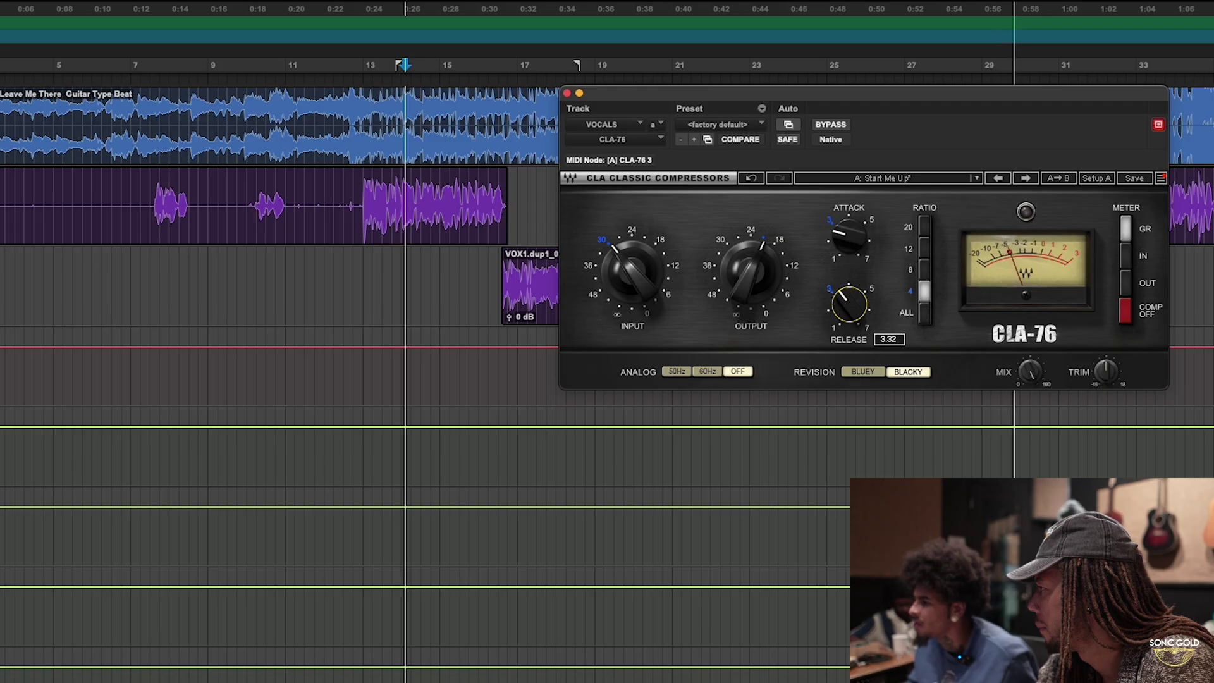
Step: Try faster and slower CLA-76 release settings, including about 3.3 and 5.7, while listening to the vocals
left_click_drag(928, 270, 928, 279)
left_click_drag(850, 305, 849, 294)
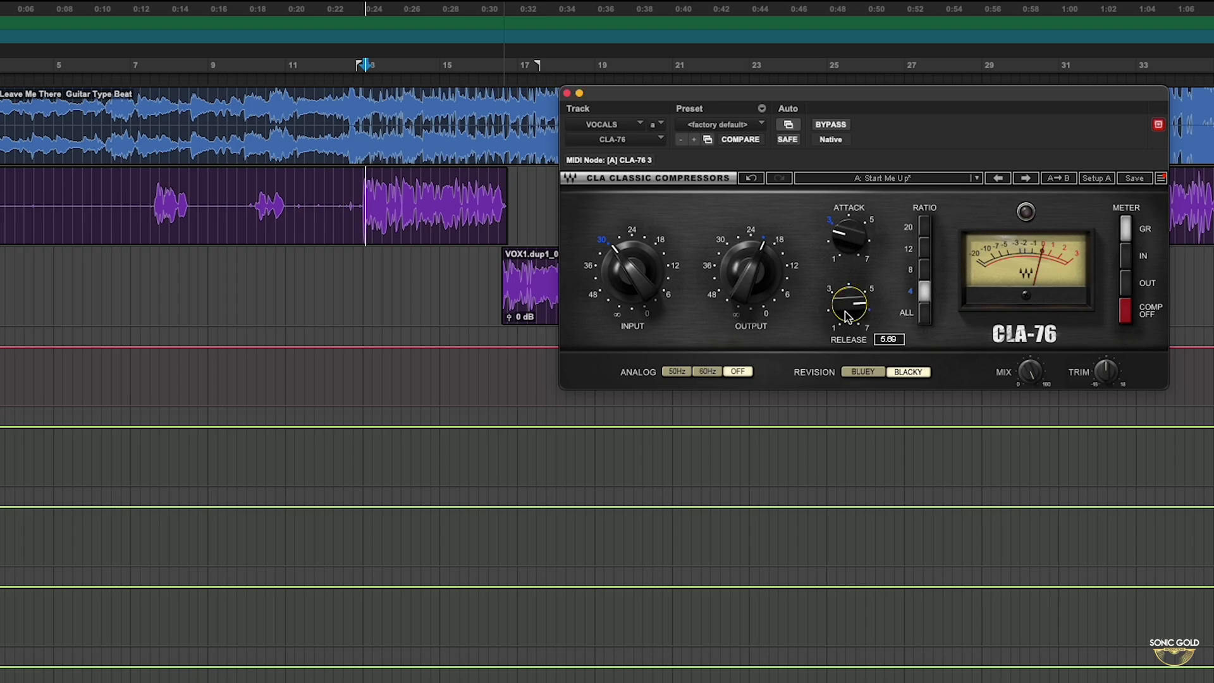
left_click_drag(848, 308, 848, 339)
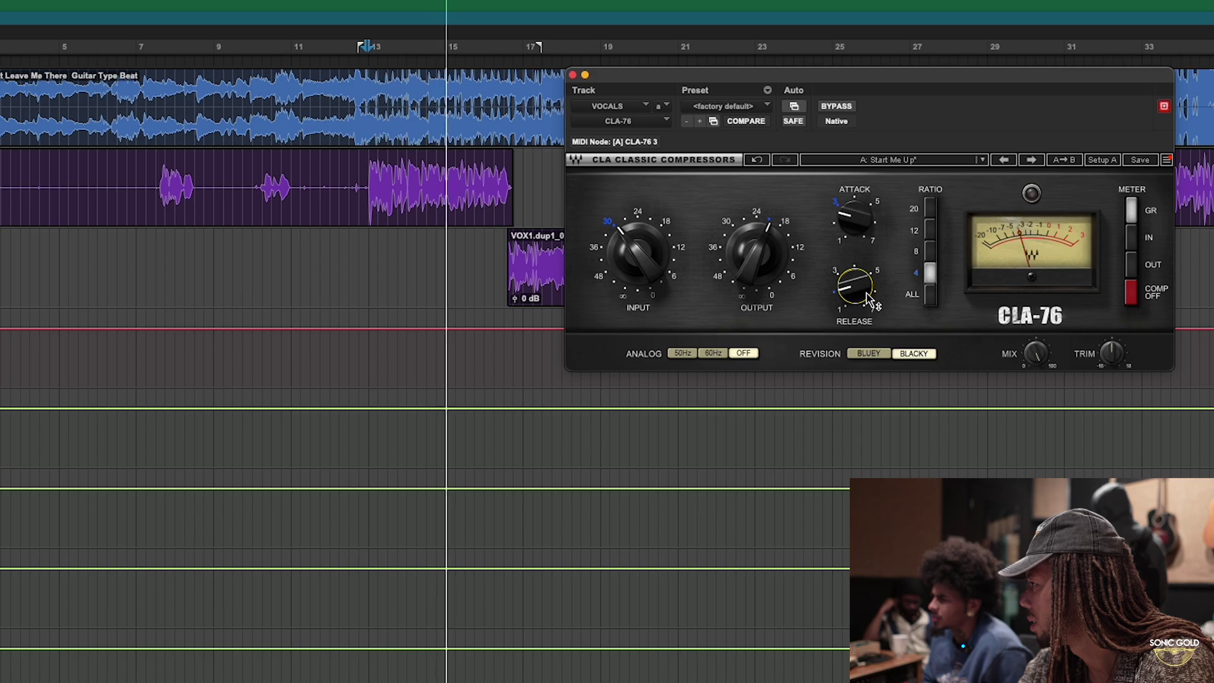
key("space")
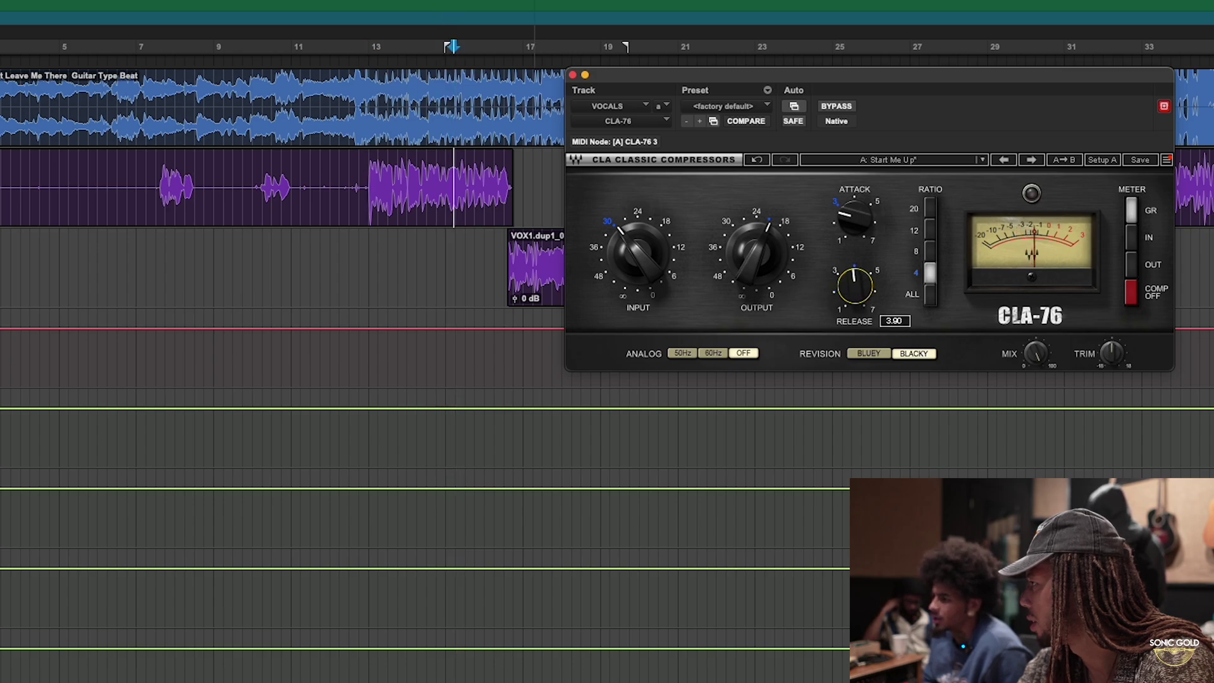
Step: Replay the vocals from about bar 13, compare CLA-76 release settings of 6.12 and about 1, and set the release to about 6
left_click(368, 185)
key("space")
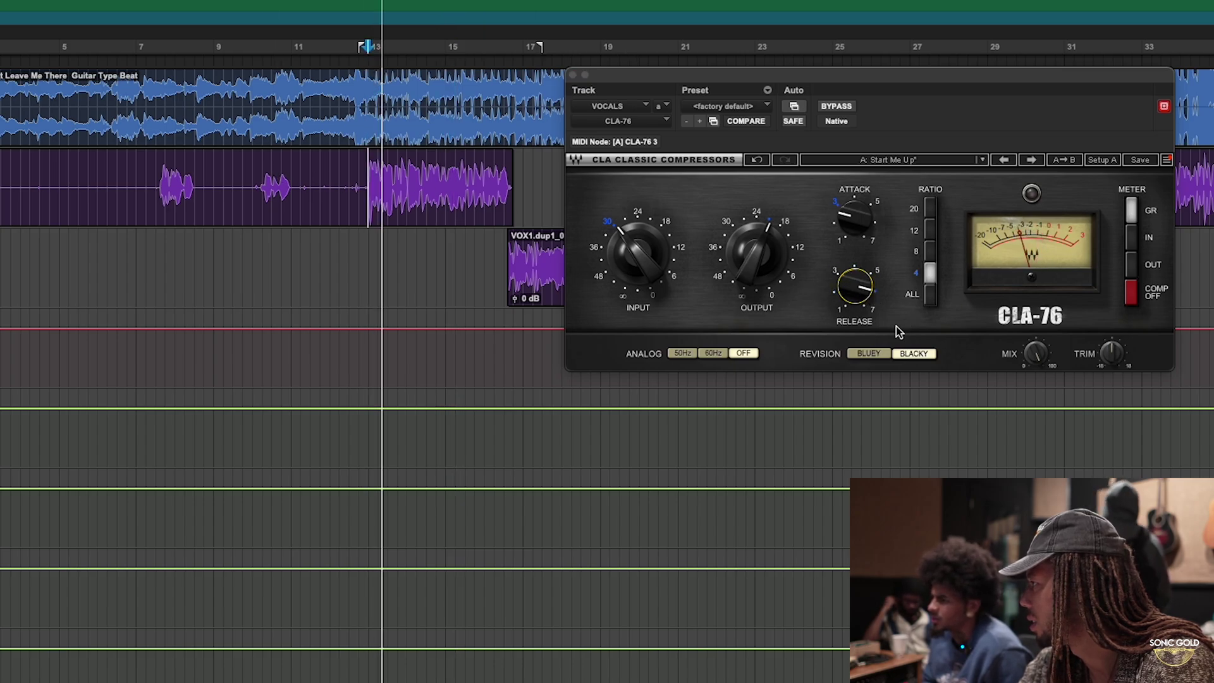
mouse_move(855, 287)
left_click_drag(855, 288, 863, 299)
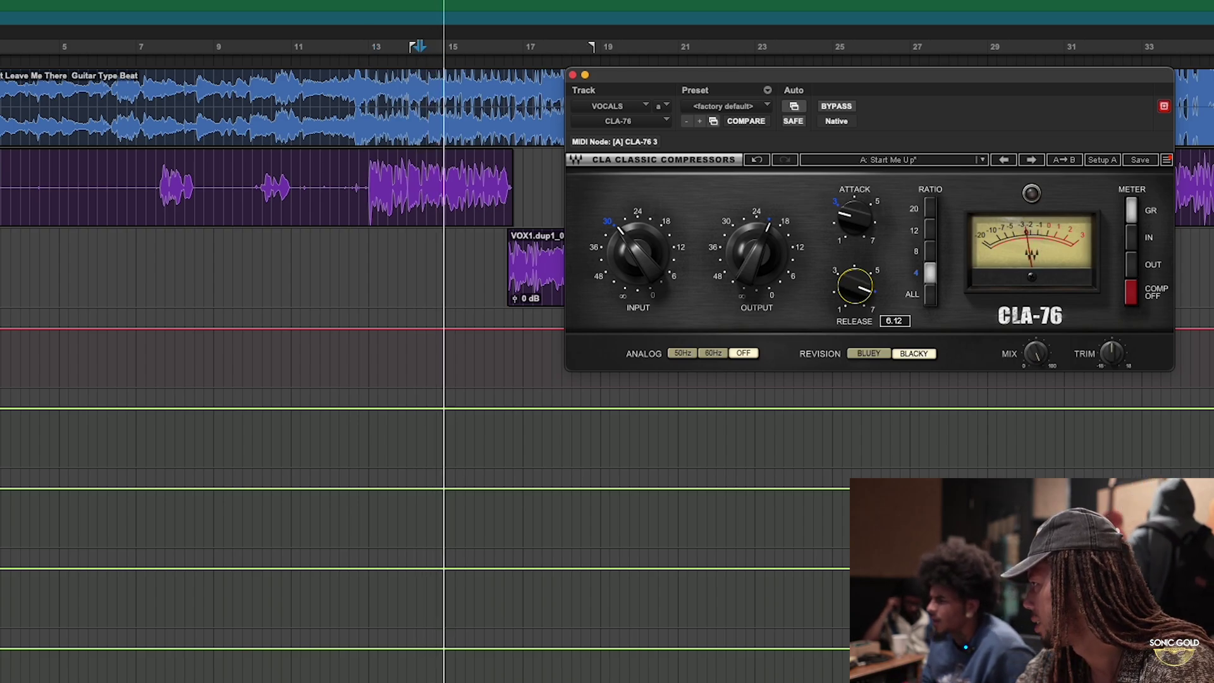
key("space")
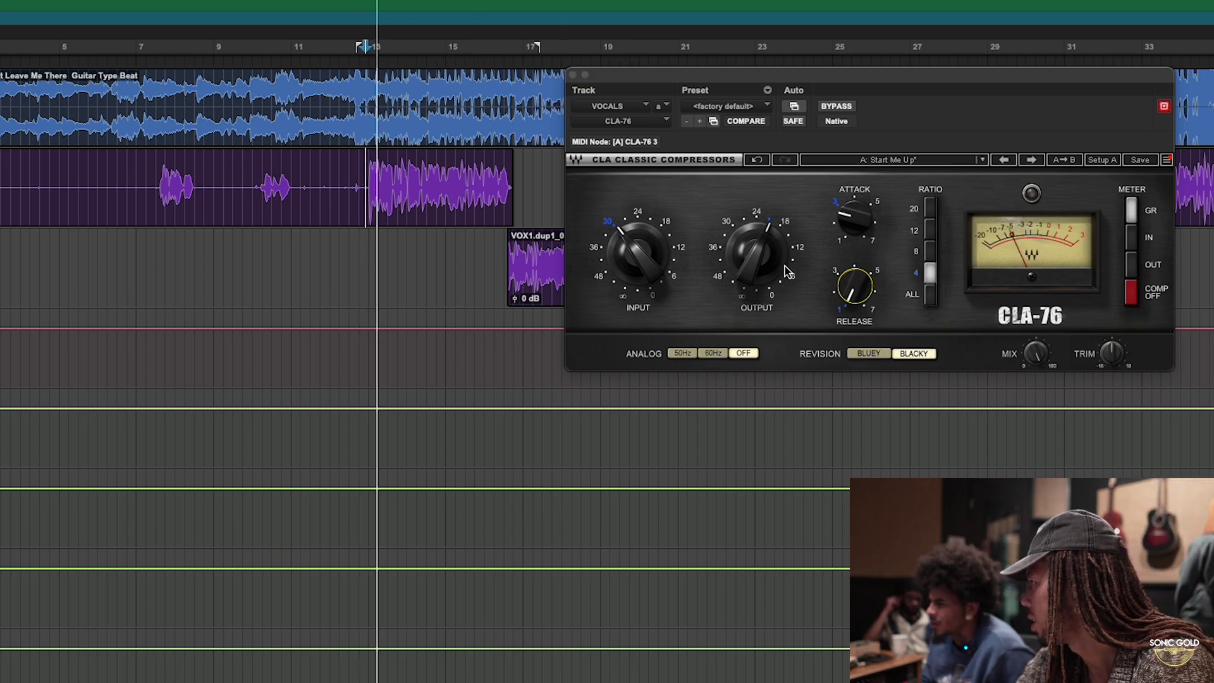
mouse_move(855, 286)
left_mouse_down()
mouse_move(855, 300)
mouse_move(856, 264)
left_mouse_up()
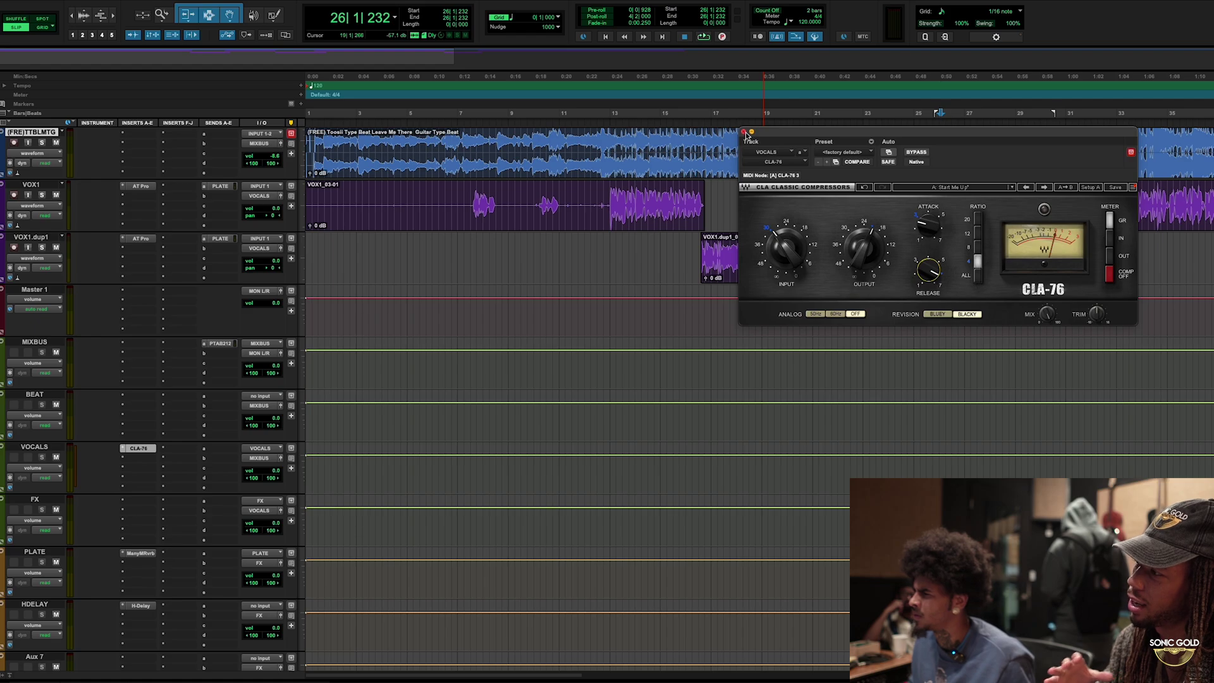
Step: Close the CLA-76 and change the low shelf in the VOCALS track's Pro-Q 3 to a Low Cut at about 67 Hz
left_click(745, 133)
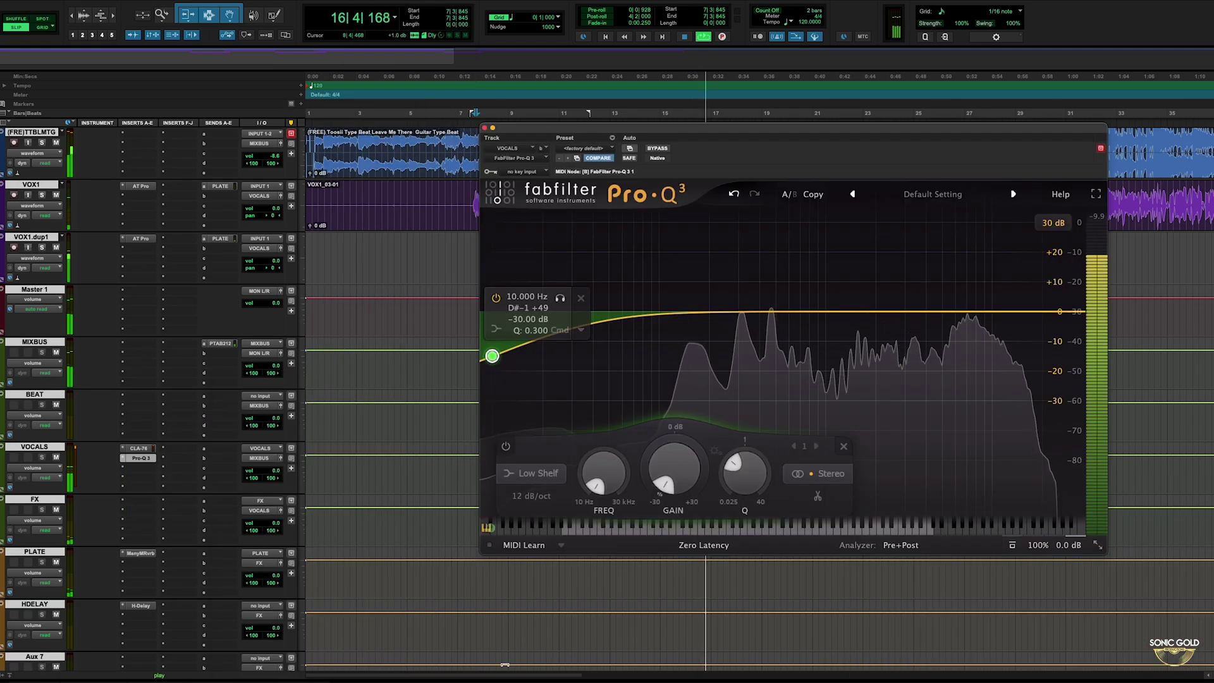
key("space")
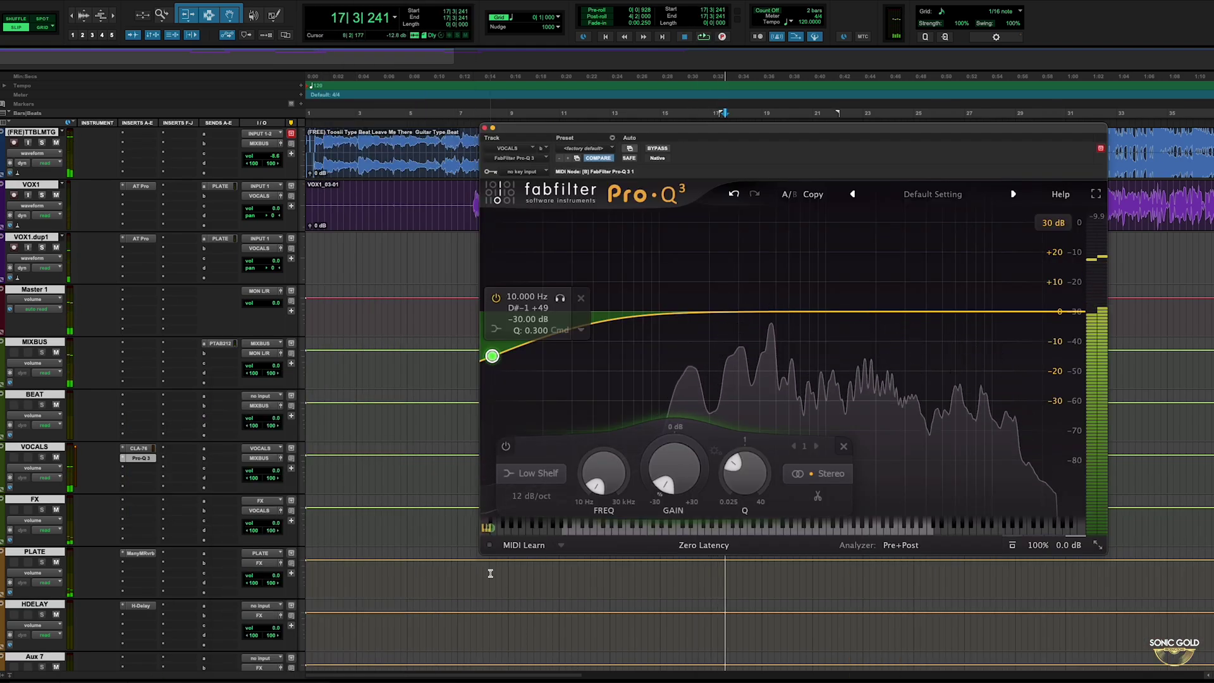
left_click(545, 473)
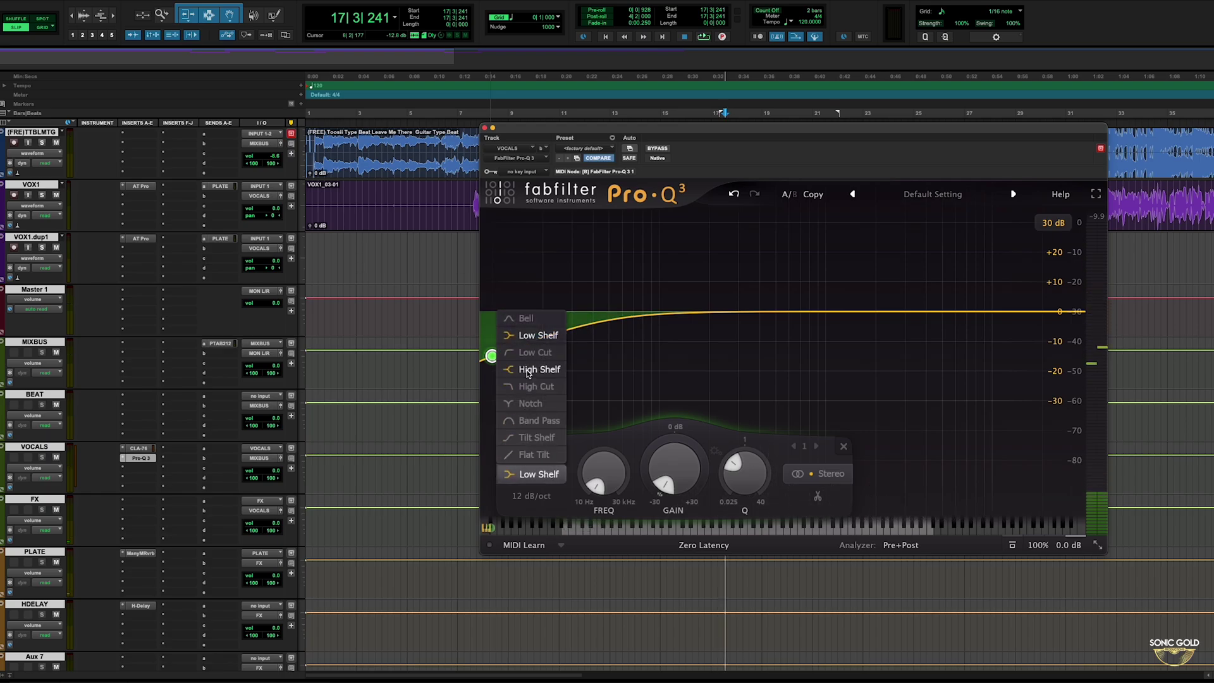
left_click(532, 353)
left_click_drag(499, 373, 631, 321)
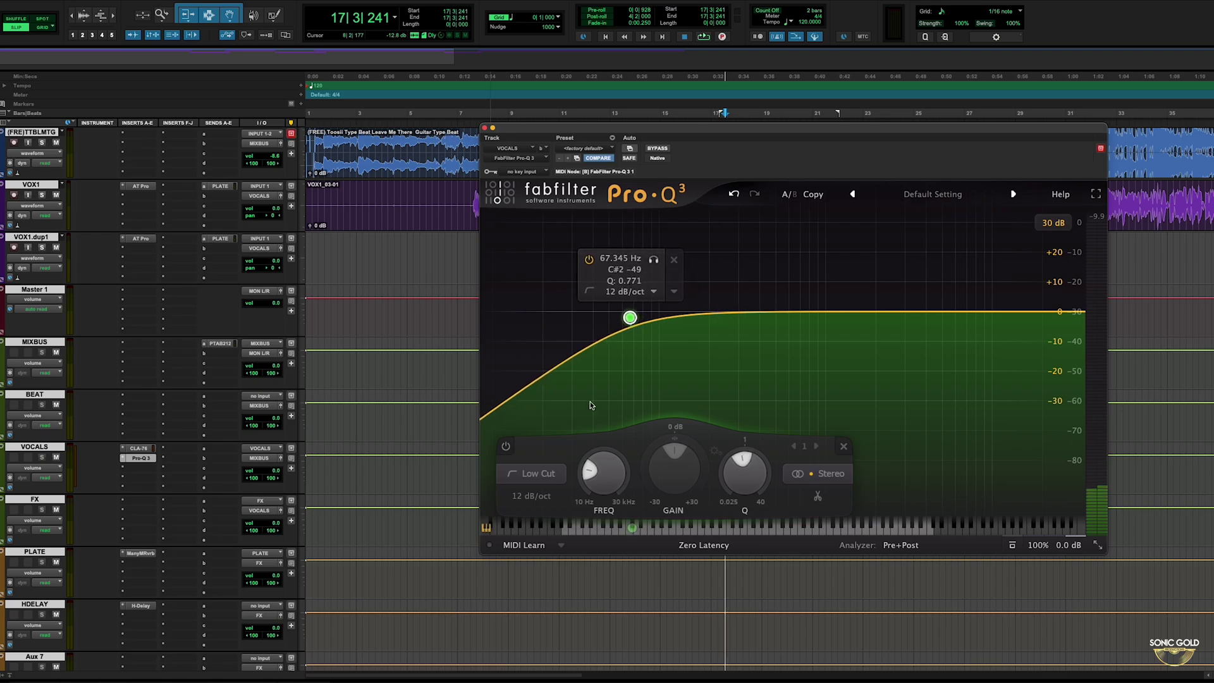
Step: Set the low cut's slope to 24 dB/oct and raise its frequency to about 93 Hz, checking it in playback
left_click(526, 498)
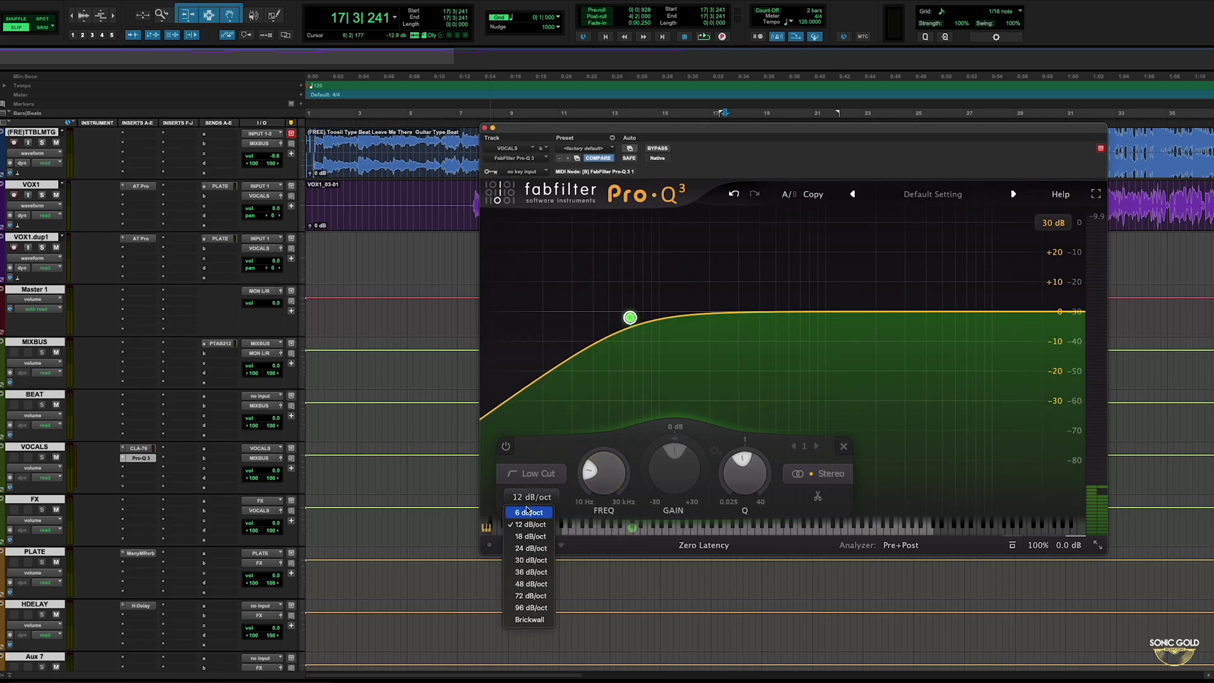
left_click(523, 548)
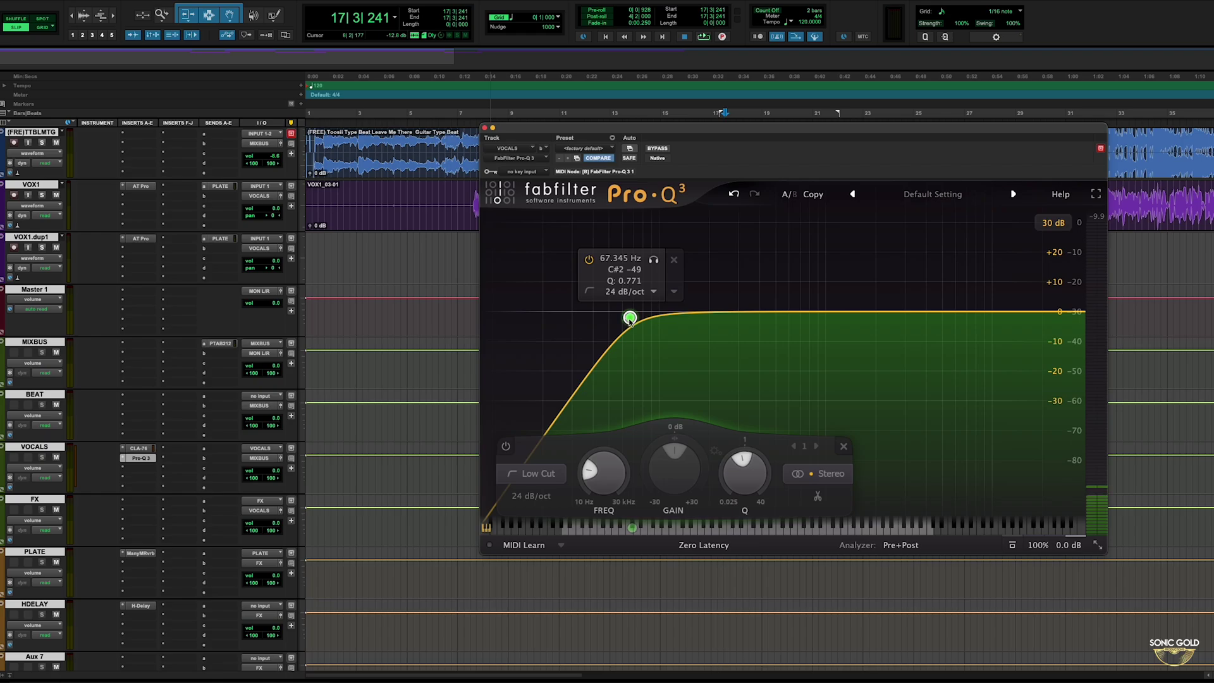
left_click_drag(630, 320, 655, 315)
key("space")
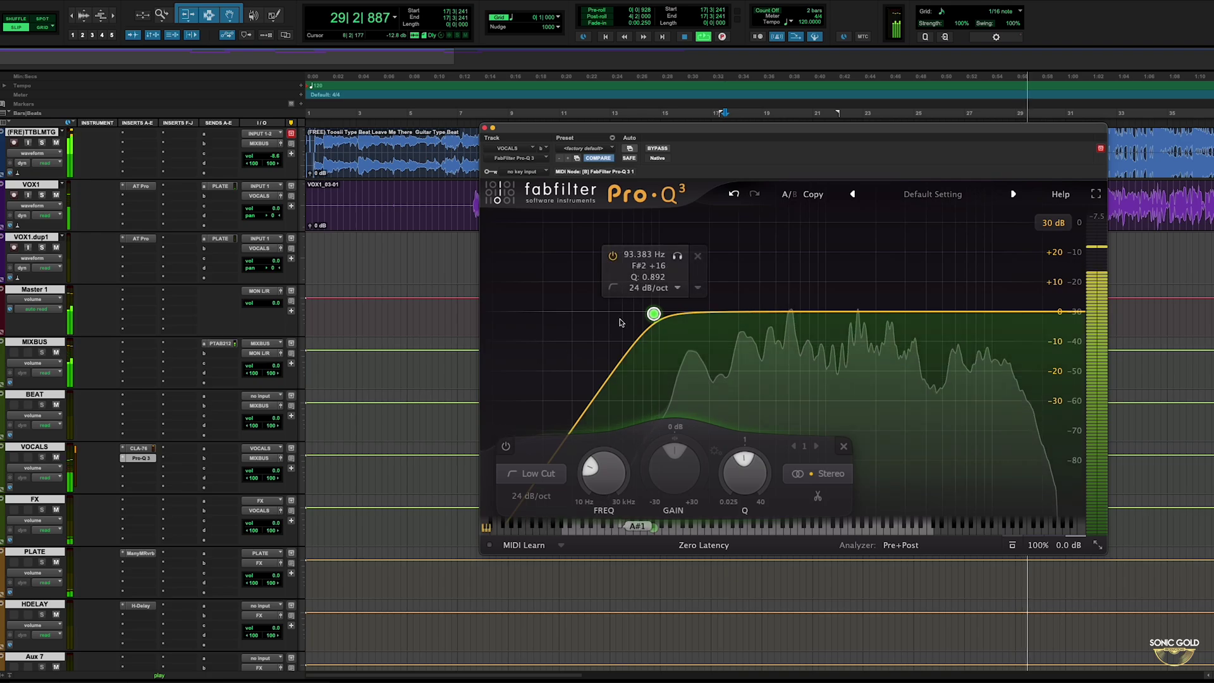
key("space")
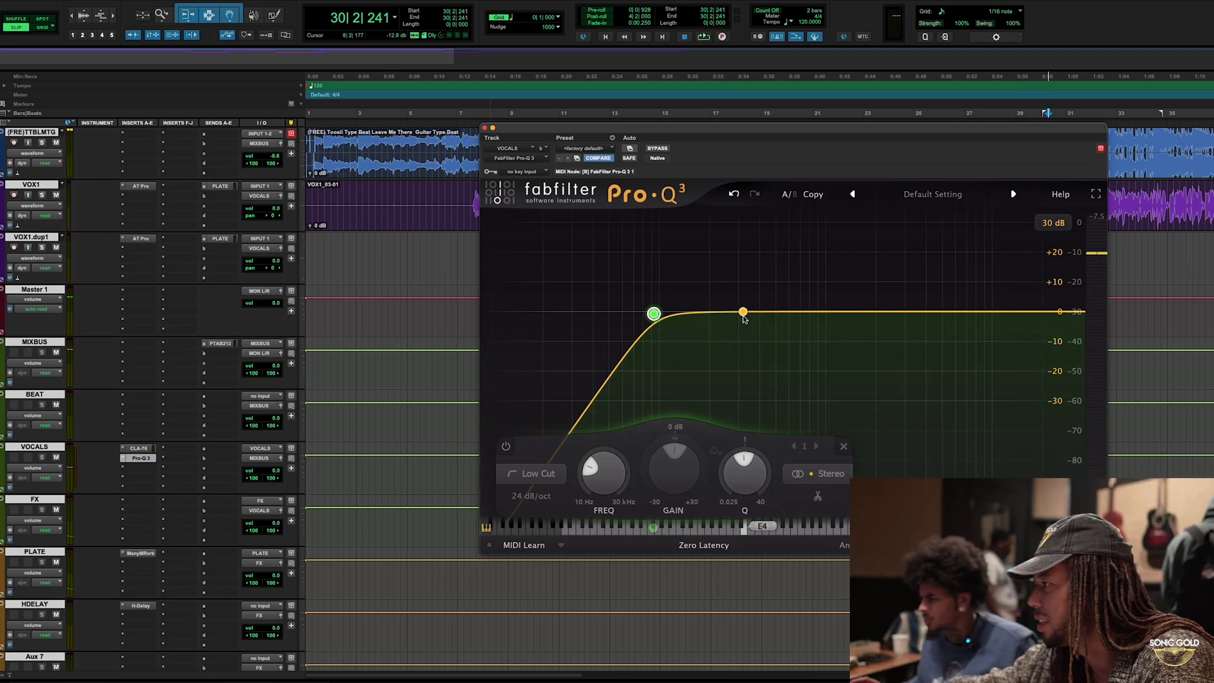
Step: Solo VOX1 and play from about bar 13, comparing the Pro-Q 3 bypassed and active and leaving it active
left_click(42, 195)
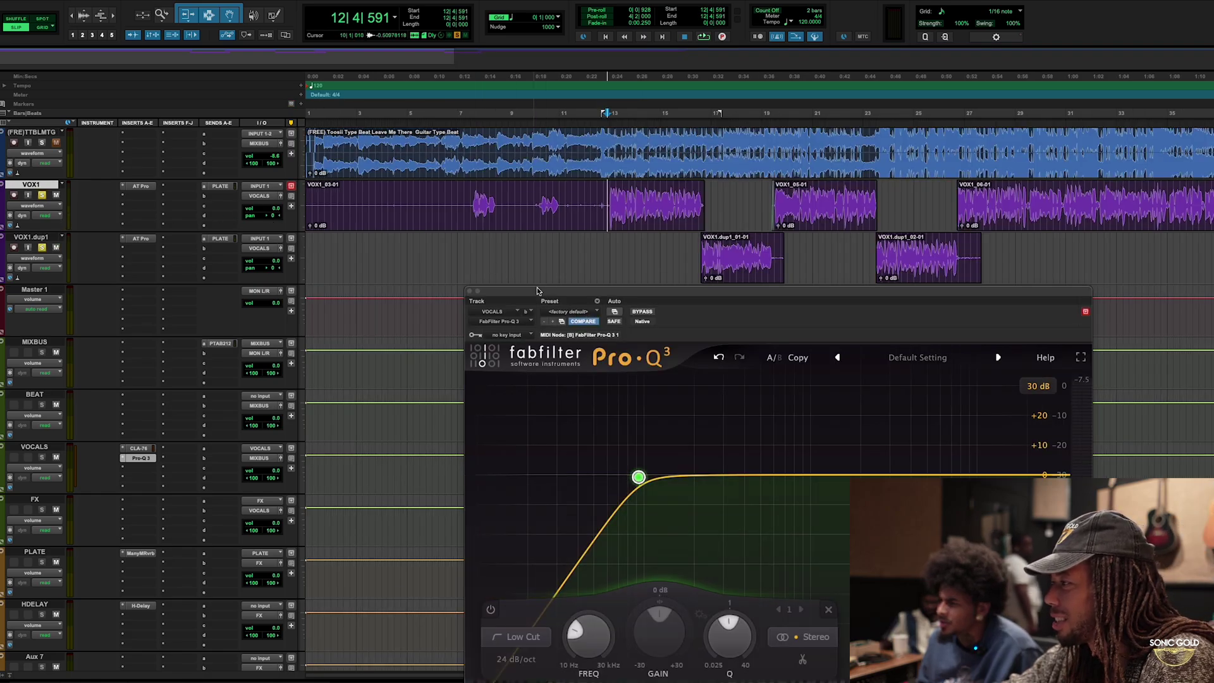
left_click_drag(550, 297, 370, 243)
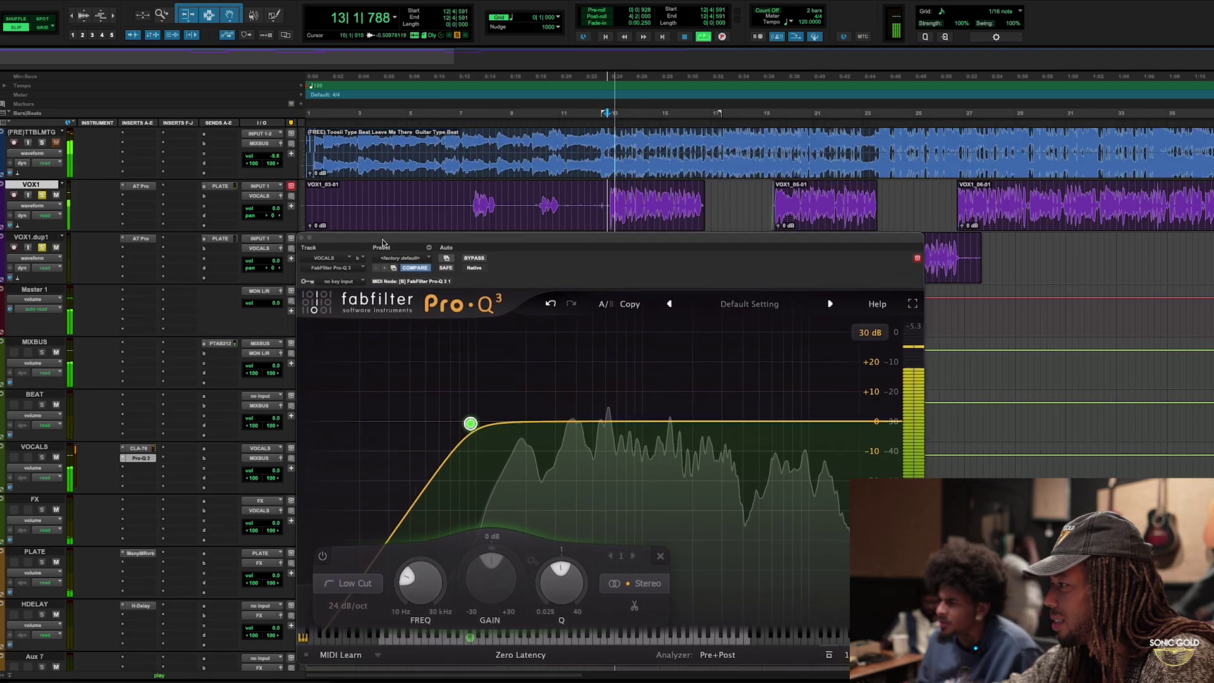
left_click(462, 258)
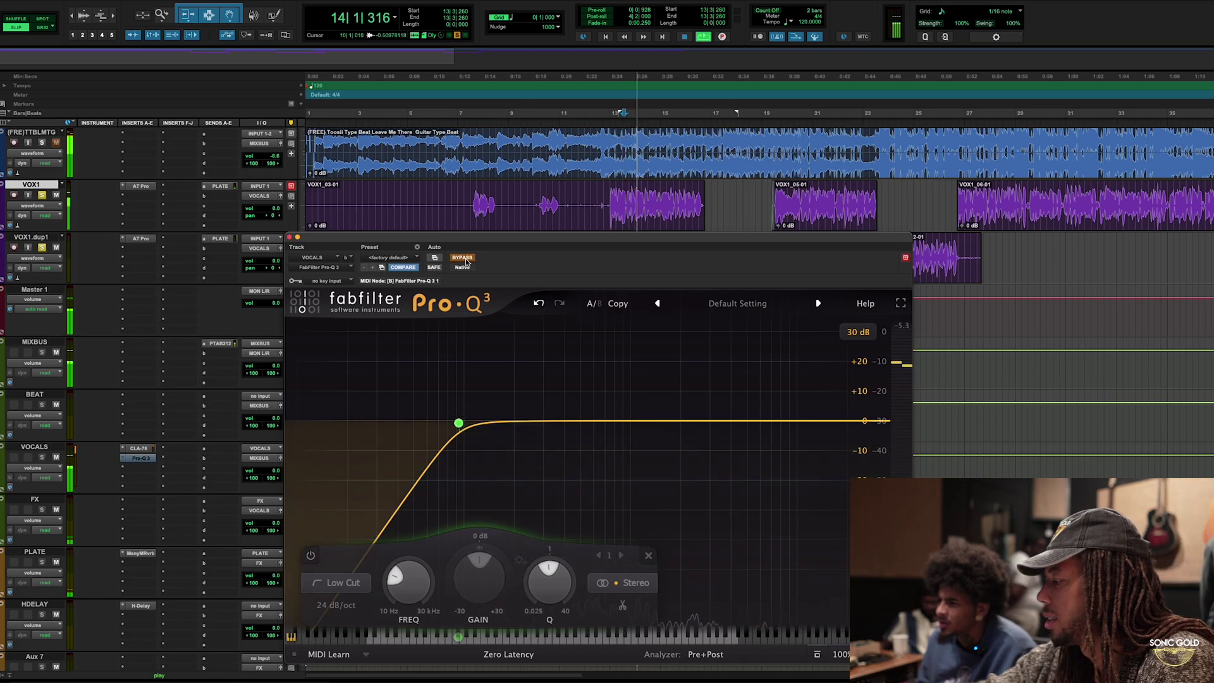
left_click(463, 258)
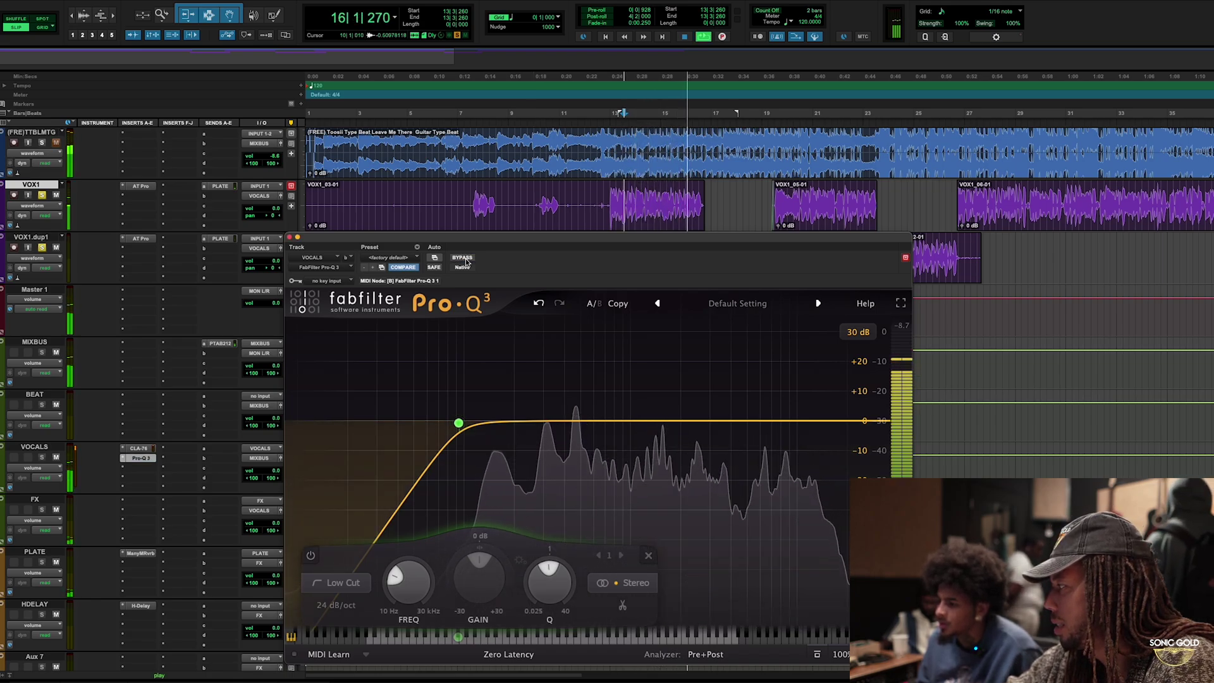
key("space")
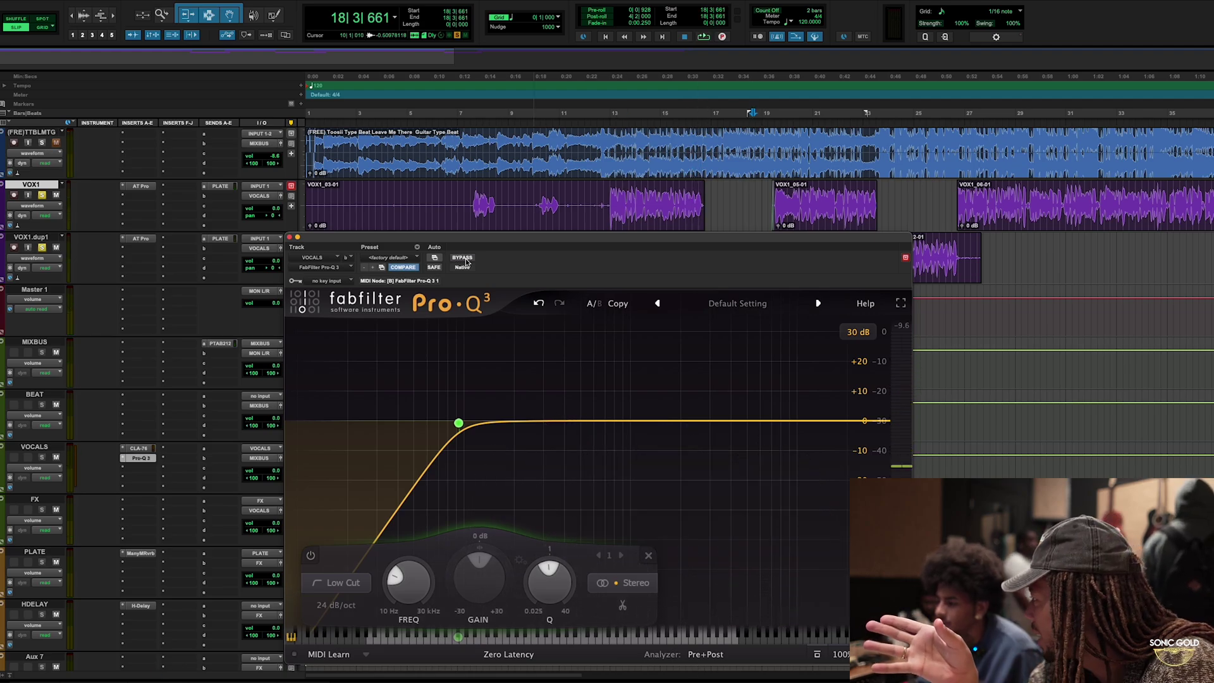
Step: Play the soloed vocals from about 18|3 in short passes to check their spectrum in the Pro-Q 3 analyzer
key("space")
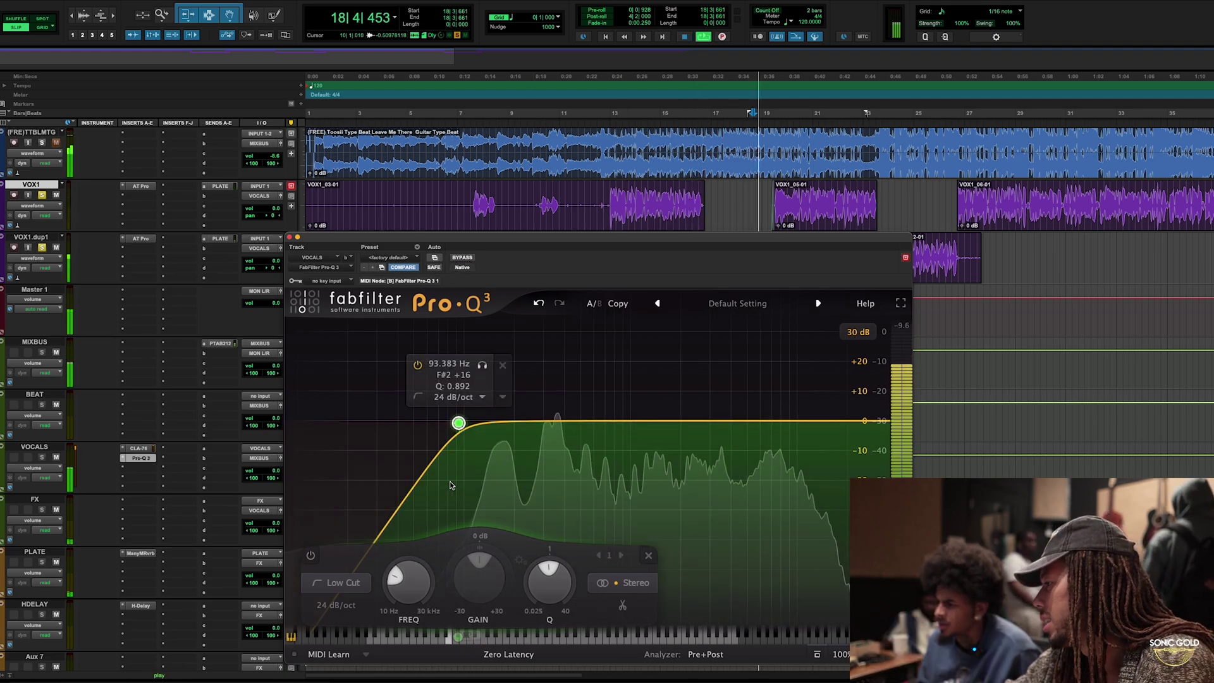
key("space")
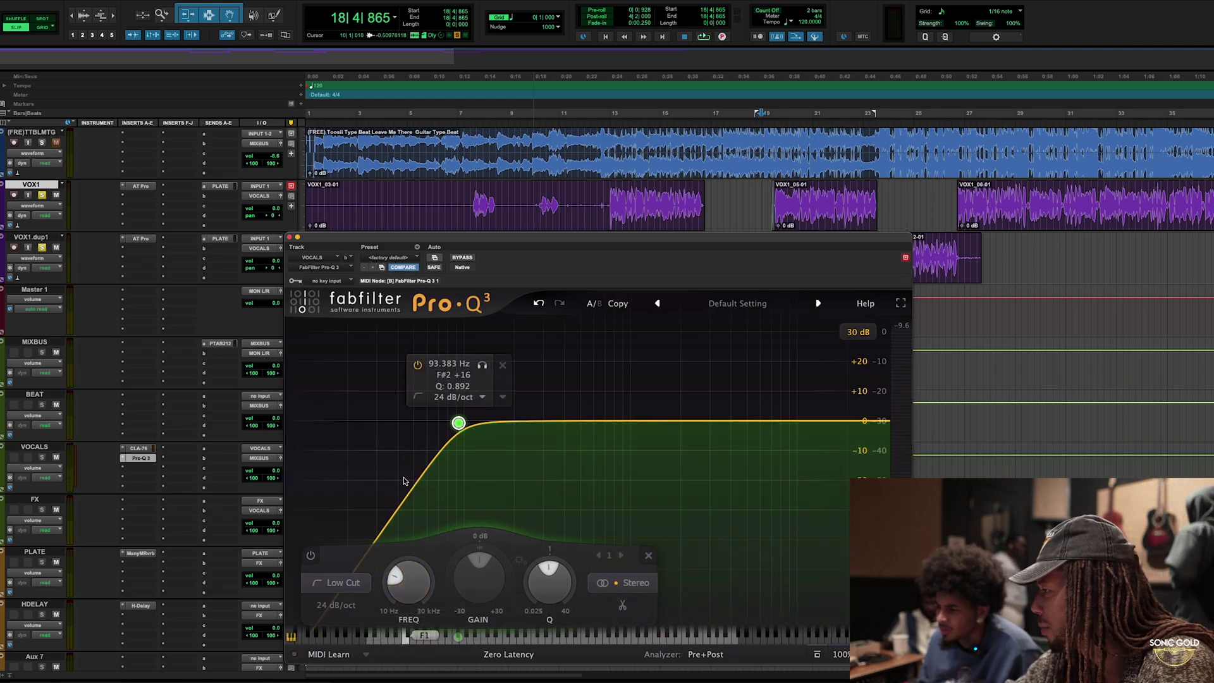
key("space")
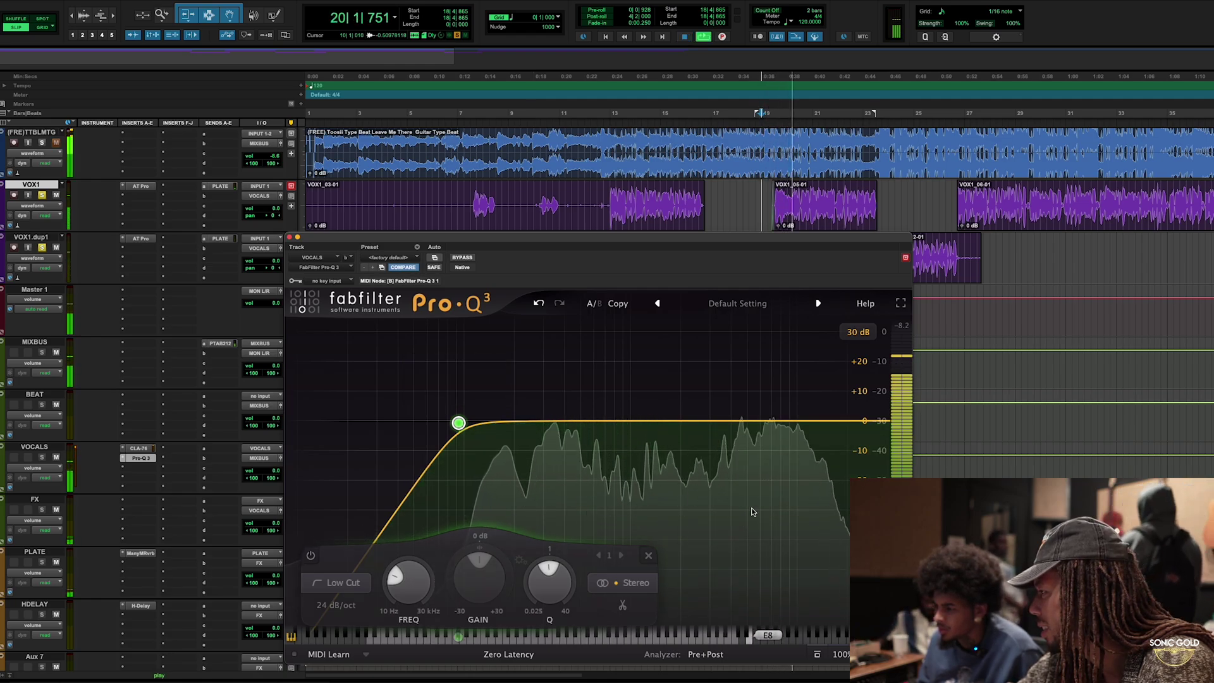
key("space")
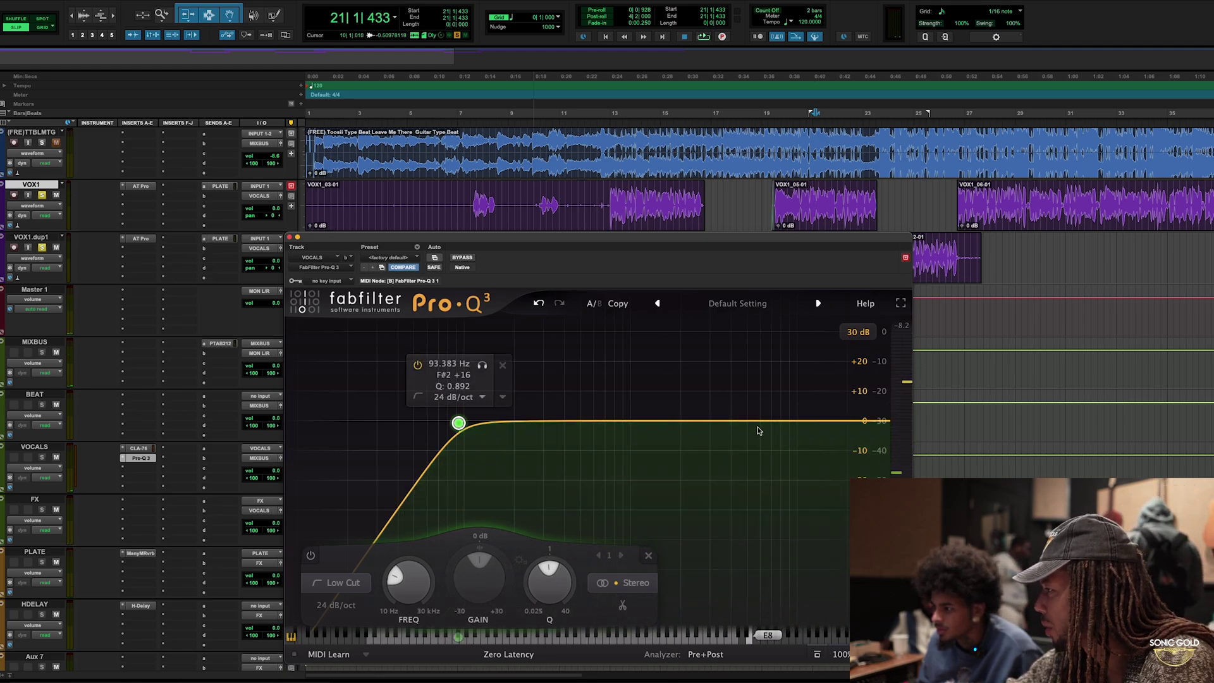
Step: Add a High Shelf band at 0 dB in the upper frequencies of the Pro-Q 3 during playback
key("space")
left_click_drag(834, 421, 778, 423)
key("space")
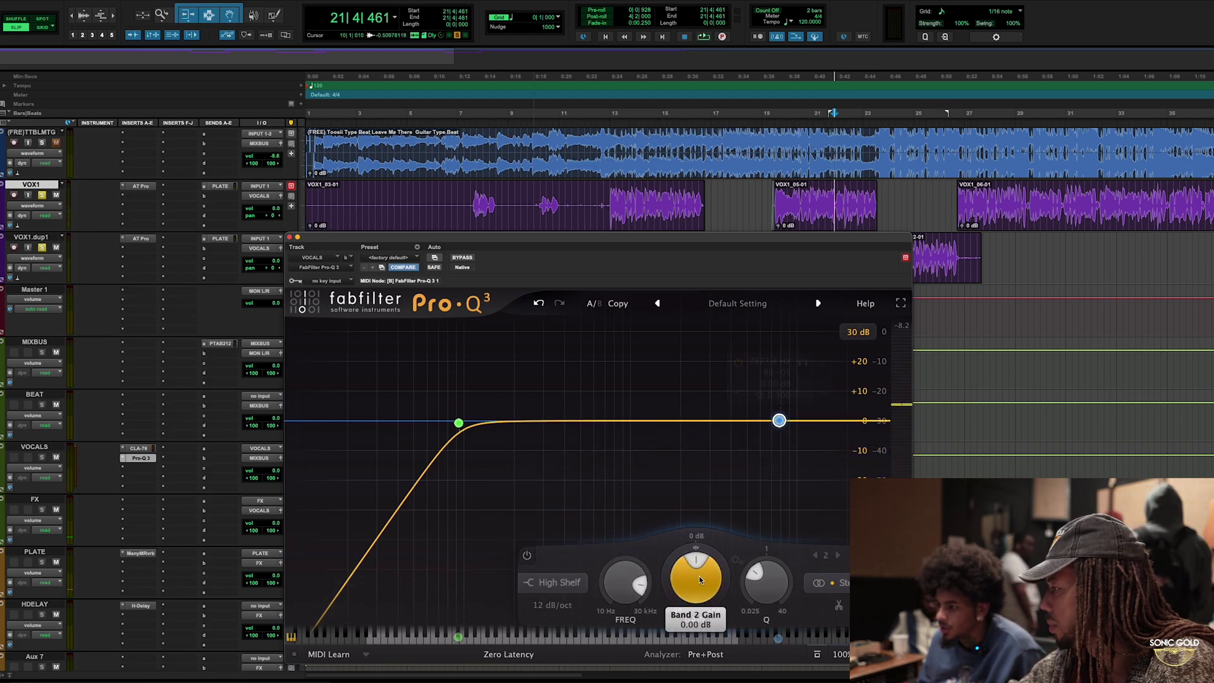
Step: Add a narrow bell band at about 660 Hz with about 8.2 dB of boost and a Q of 4.227
key("space")
double_click(592, 420)
double_click(592, 420)
key("space")
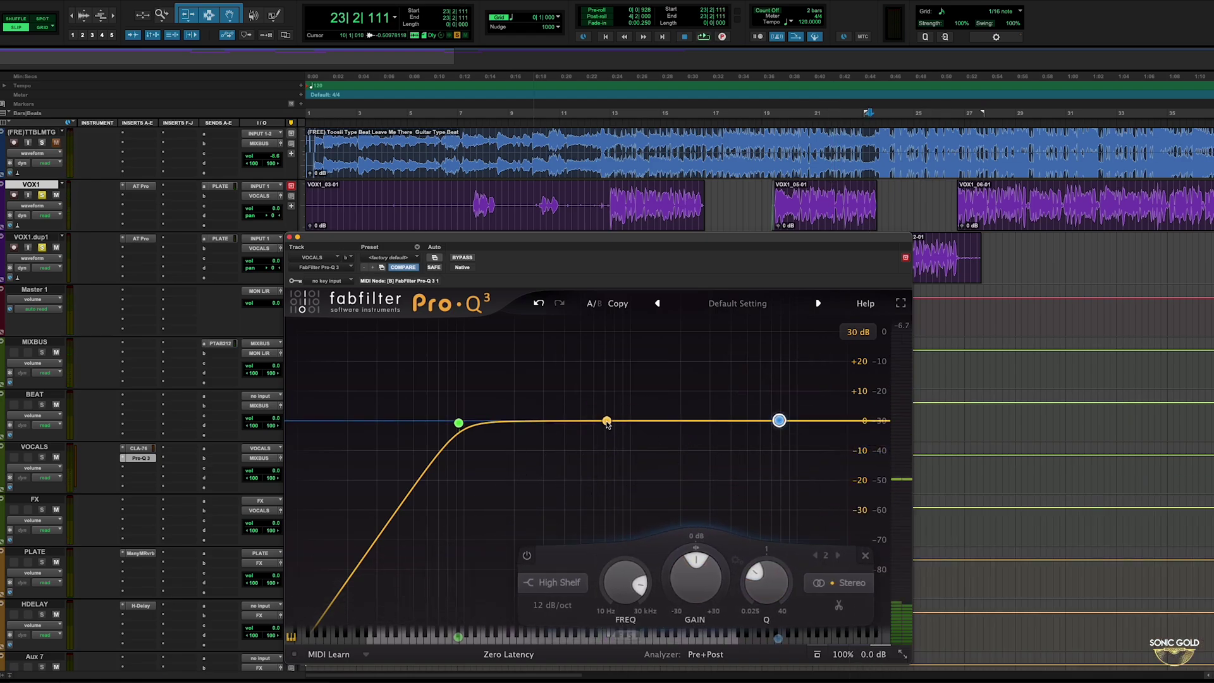
mouse_move(607, 421)
left_mouse_down()
mouse_move(595, 423)
mouse_move(593, 409)
left_mouse_up()
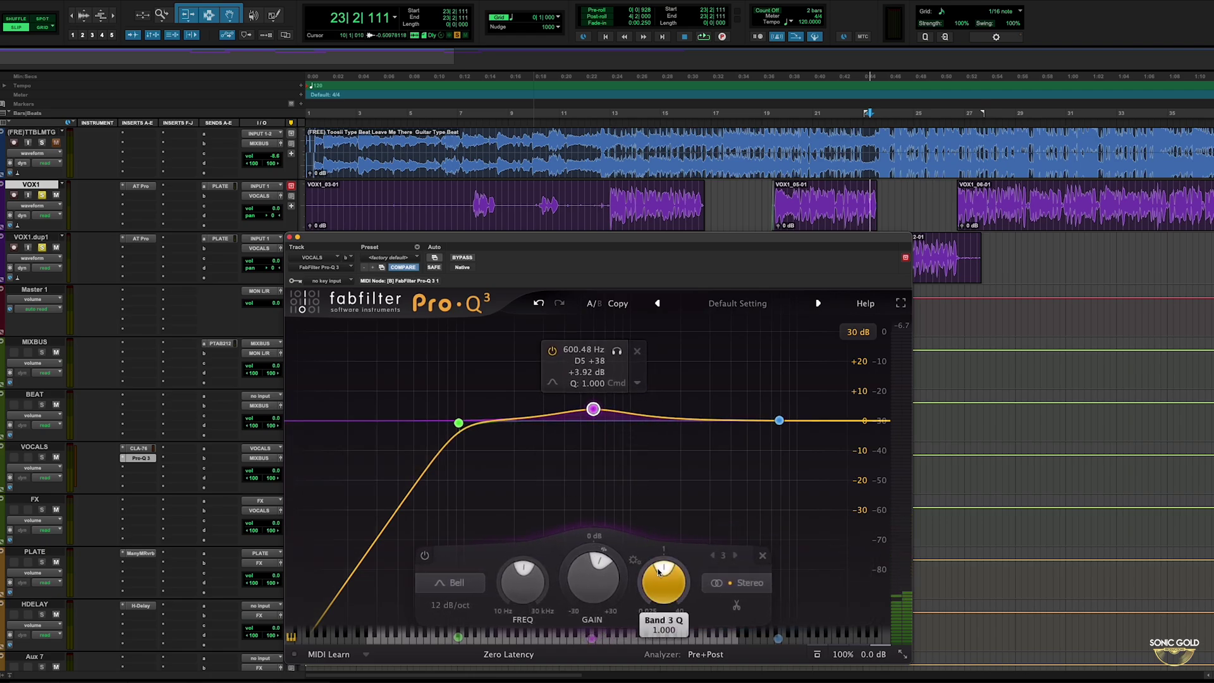
scroll(597, 420, "up", 1)
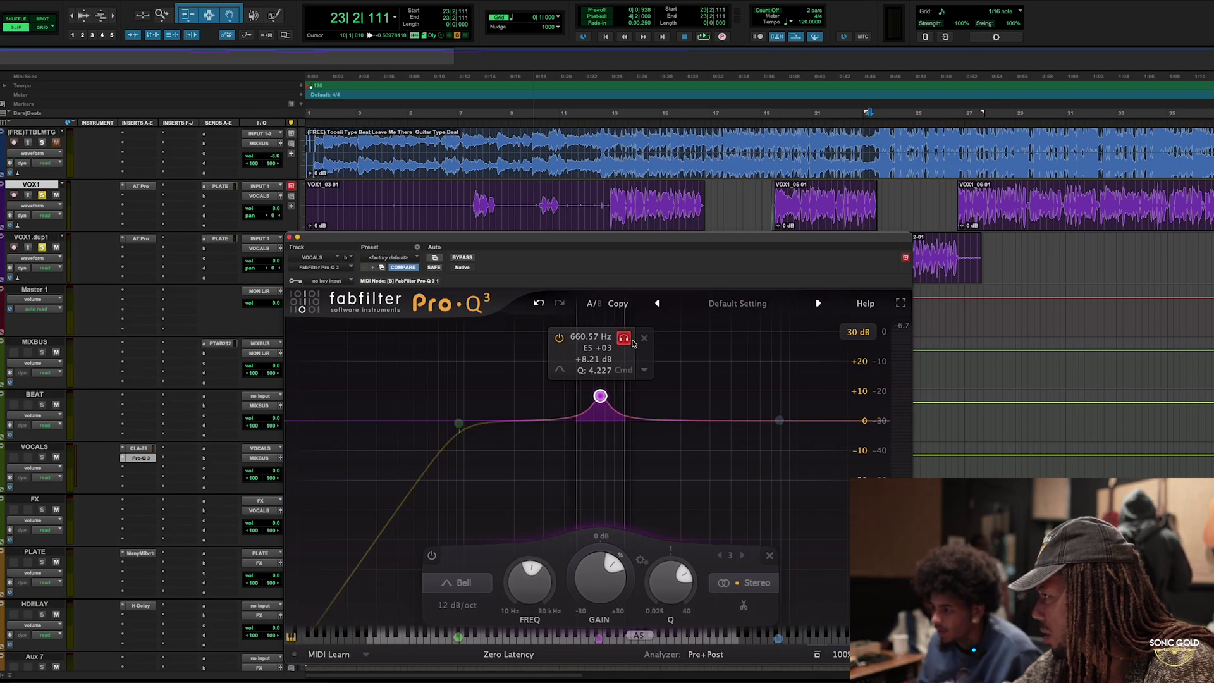
Step: Solo the boosted bell band and sweep it from about 1 kHz down past 407 Hz during playback to find unwanted resonances
left_click_drag(626, 344, 778, 353)
key("space")
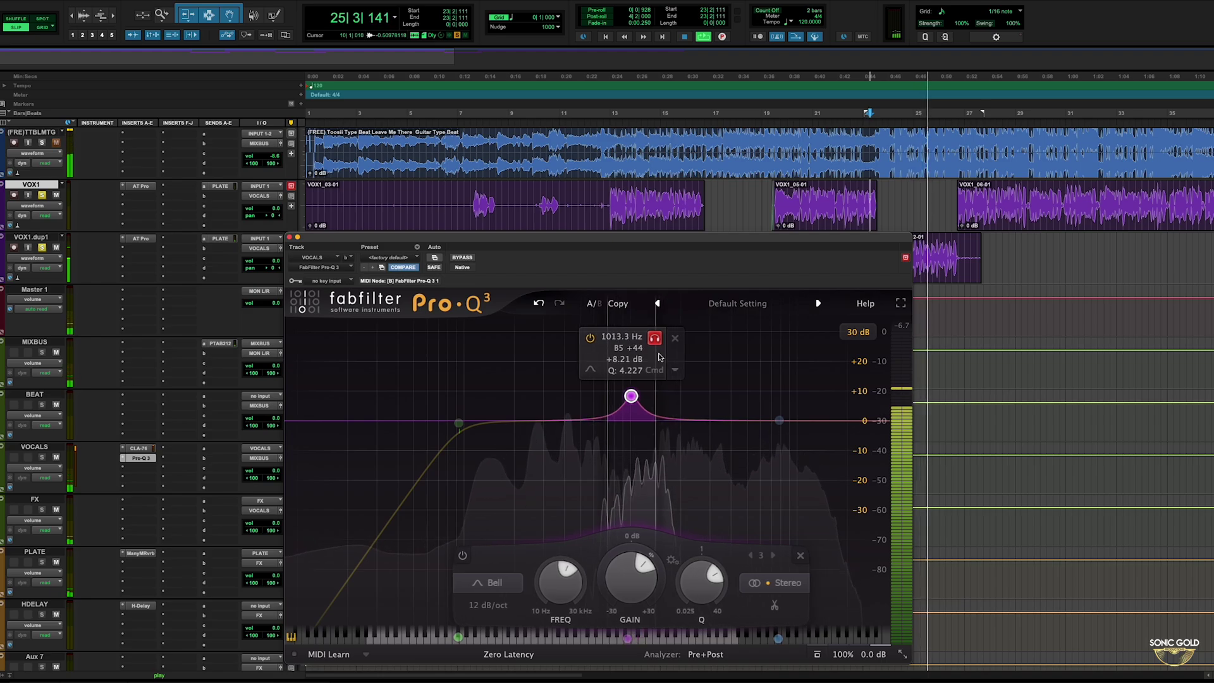
left_click_drag(659, 358, 622, 359)
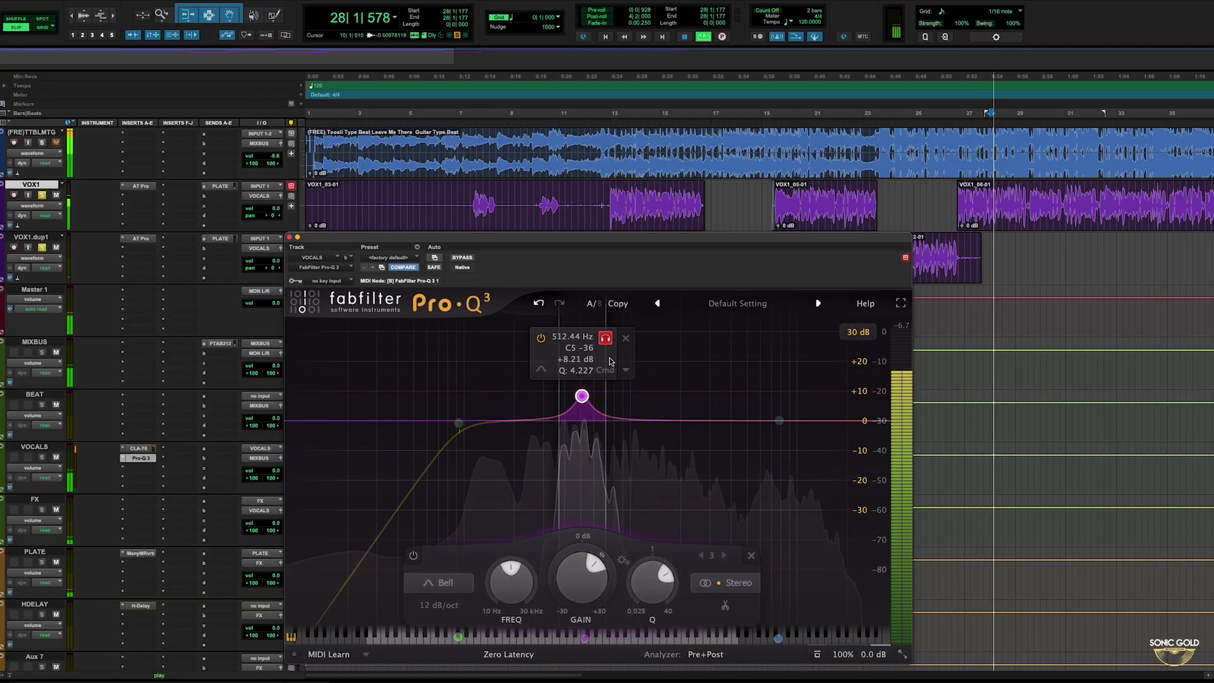
left_click_drag(611, 361, 597, 362)
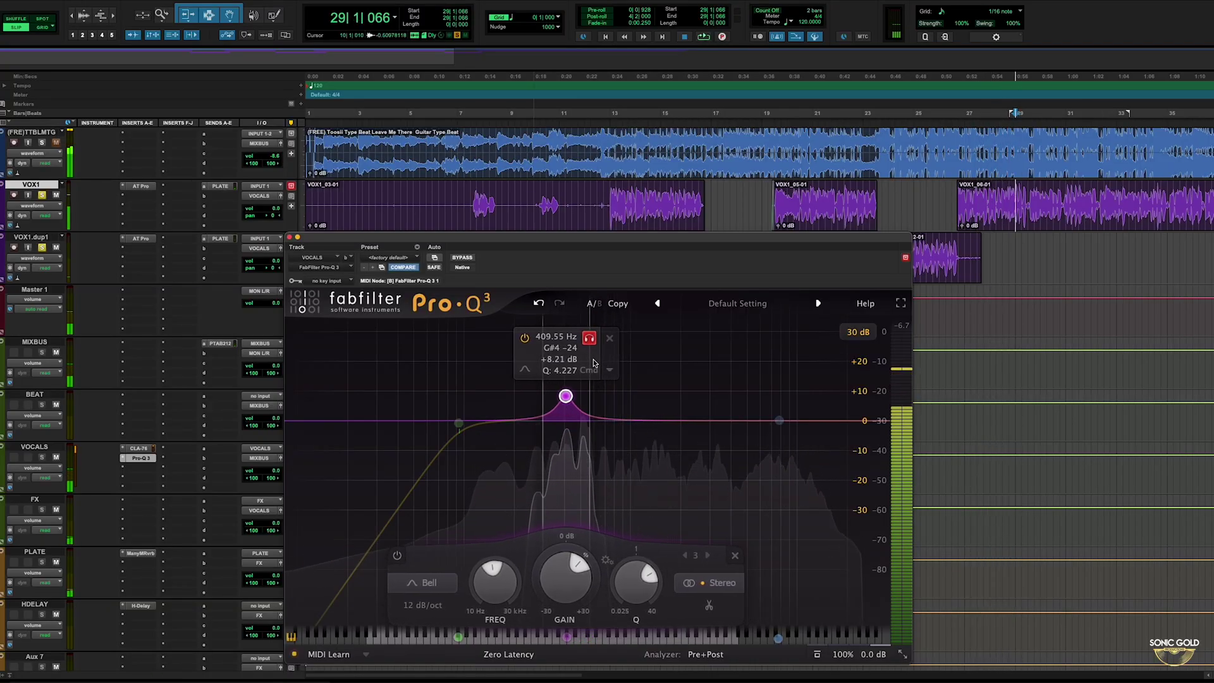
key("space")
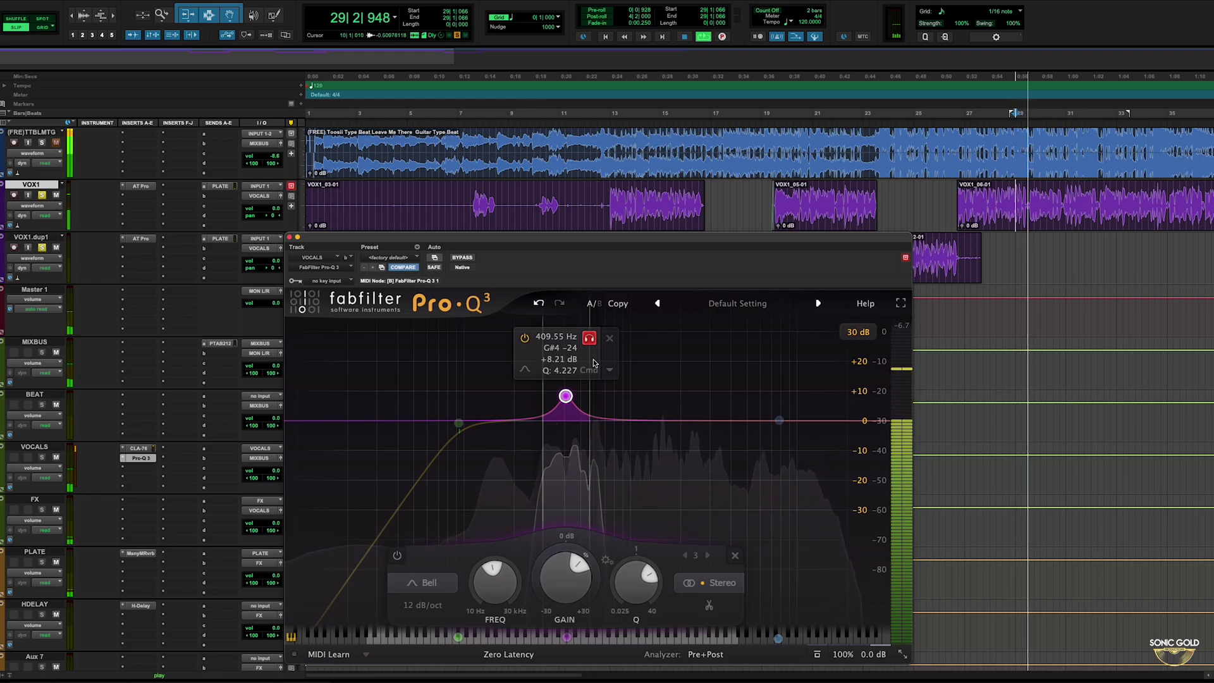
left_click_drag(594, 362, 593, 362)
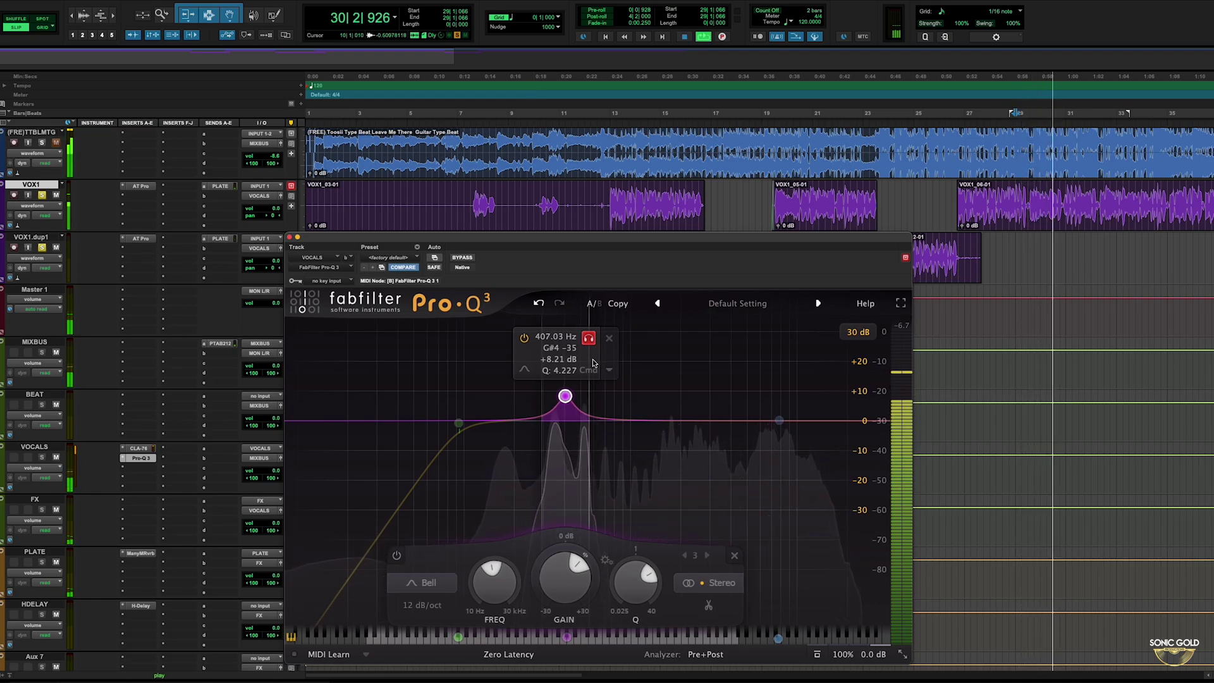
left_click_drag(593, 362, 527, 363)
key("space")
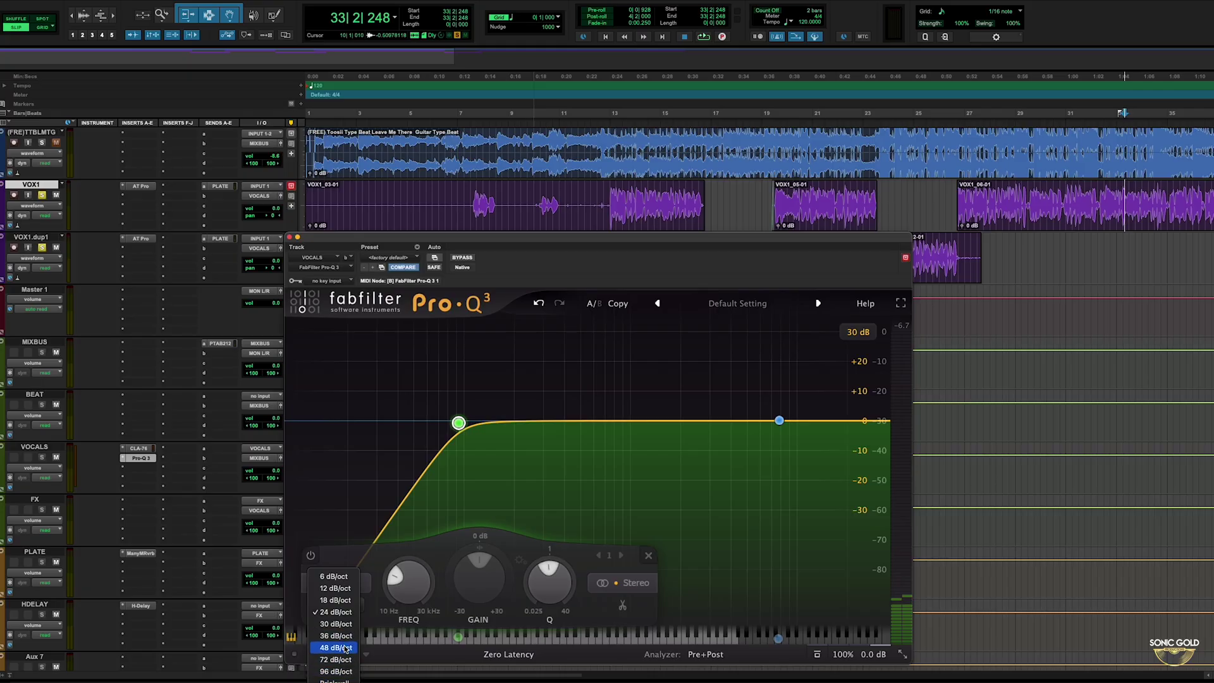
Step: Set the low cut's slope to 48 dB/oct, audition it at about 254 Hz, and set its frequency to about 90 Hz
left_click(335, 648)
key("space")
left_click_drag(459, 423, 531, 426)
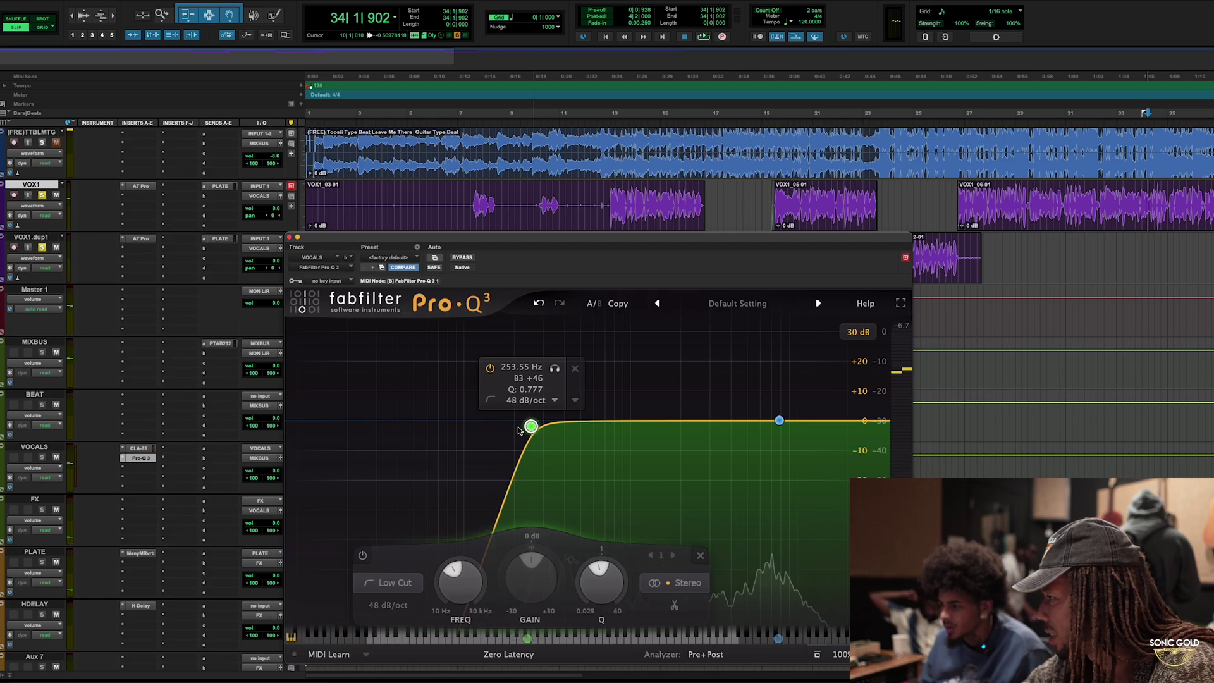
key("space")
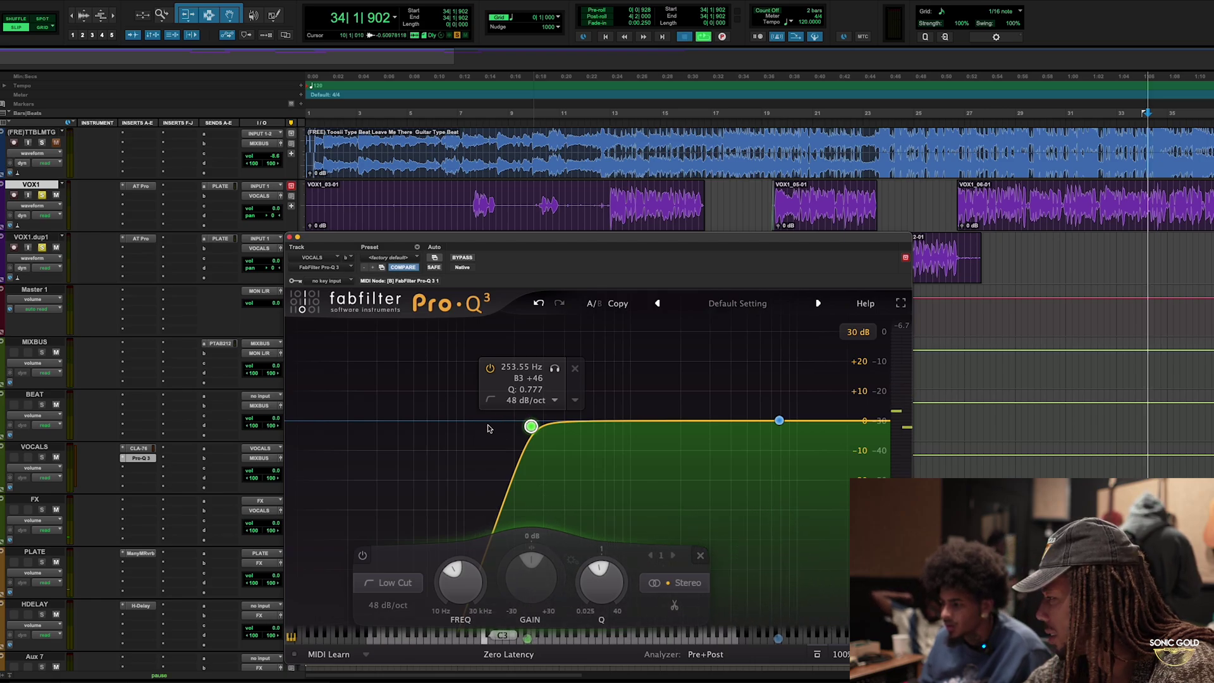
key("space")
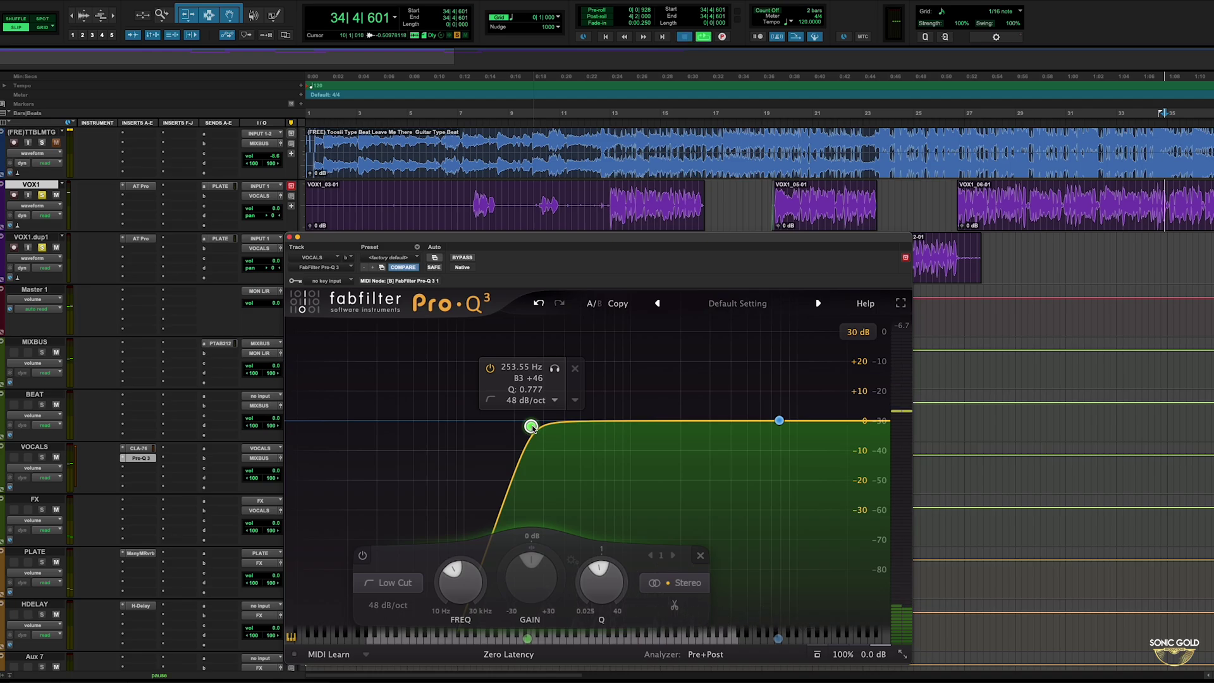
key("space")
left_click_drag(531, 426, 456, 420)
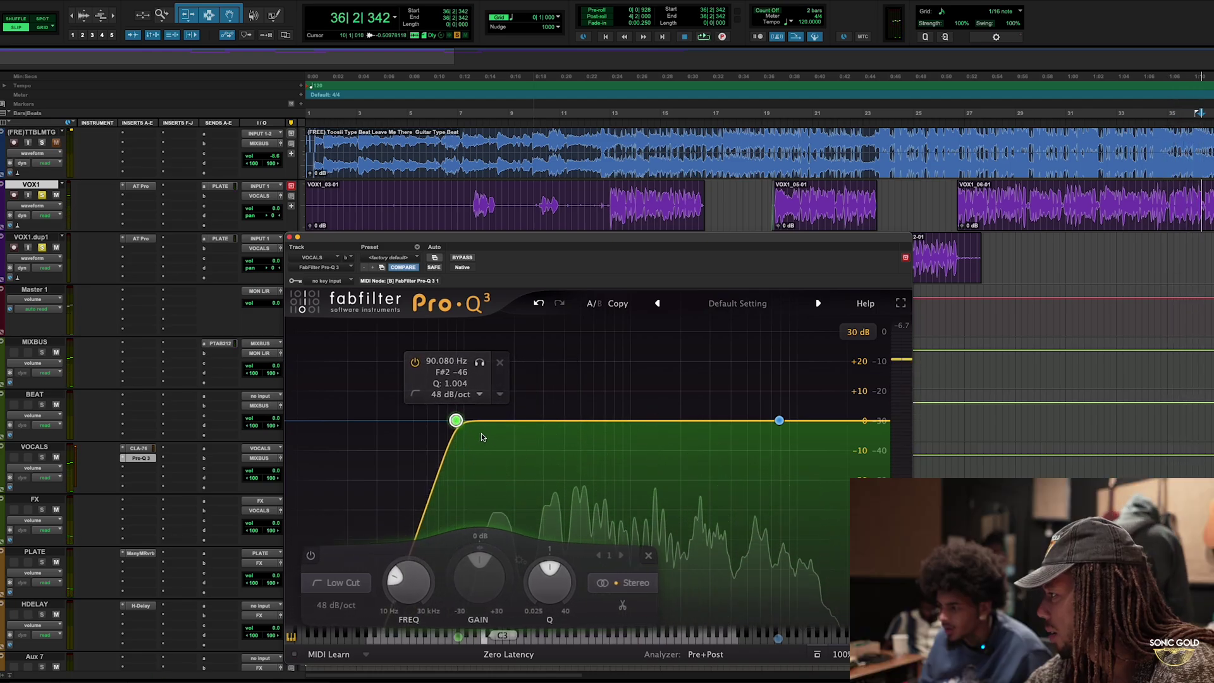
Step: Add a bell band with a Q of 6.328, sweep it boosted to about 355 Hz, and lower its gain to about -1.3 dB
left_click(590, 420)
scroll(611, 410, "up", 3)
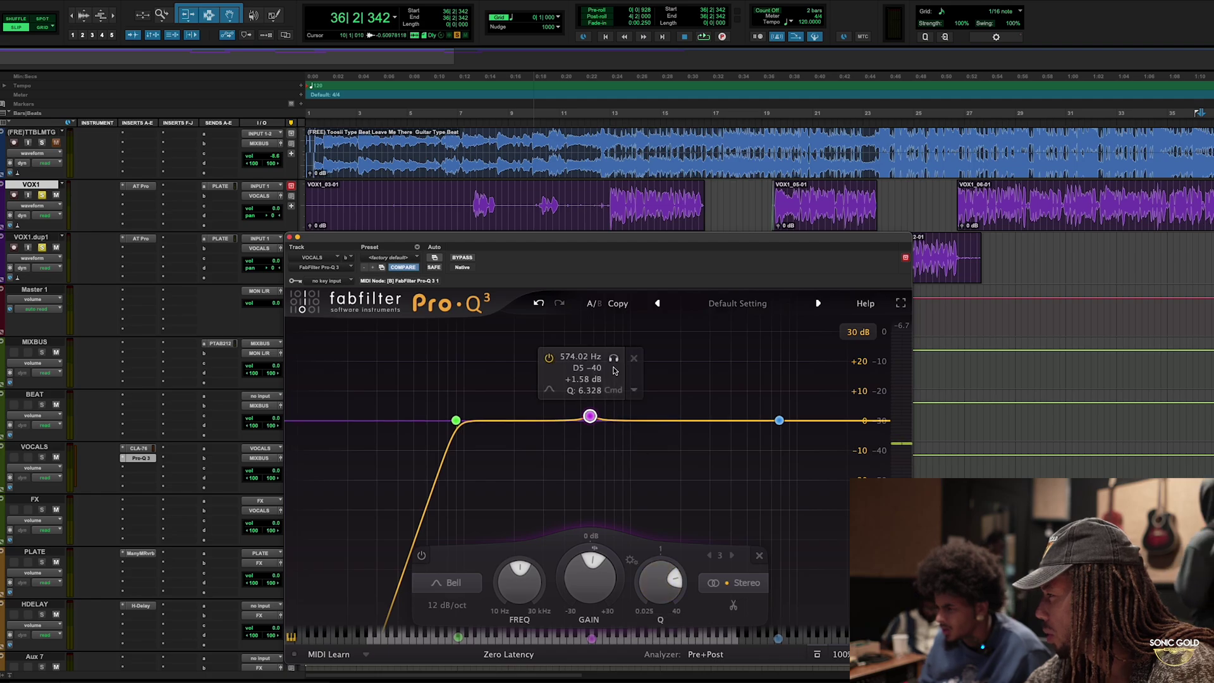
mouse_move(590, 416)
left_mouse_down()
mouse_move(583, 381)
mouse_move(596, 409)
mouse_move(580, 408)
left_mouse_up()
key("space")
left_click(608, 410)
key("space")
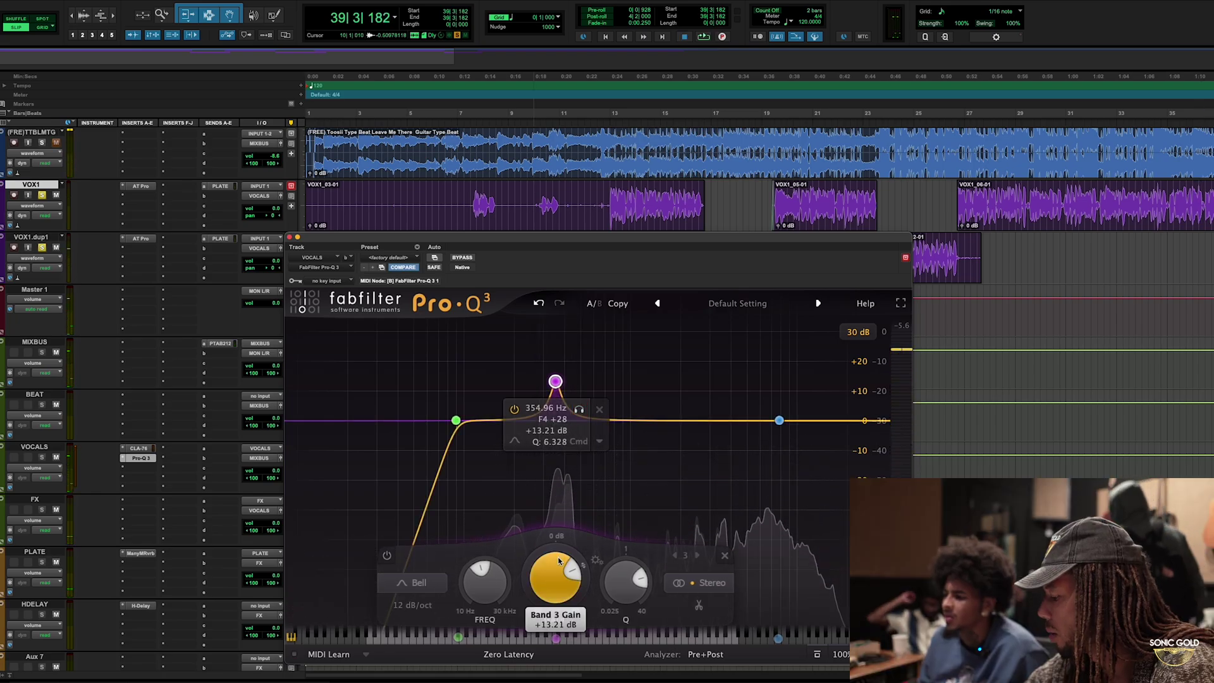
left_click_drag(559, 560, 552, 601)
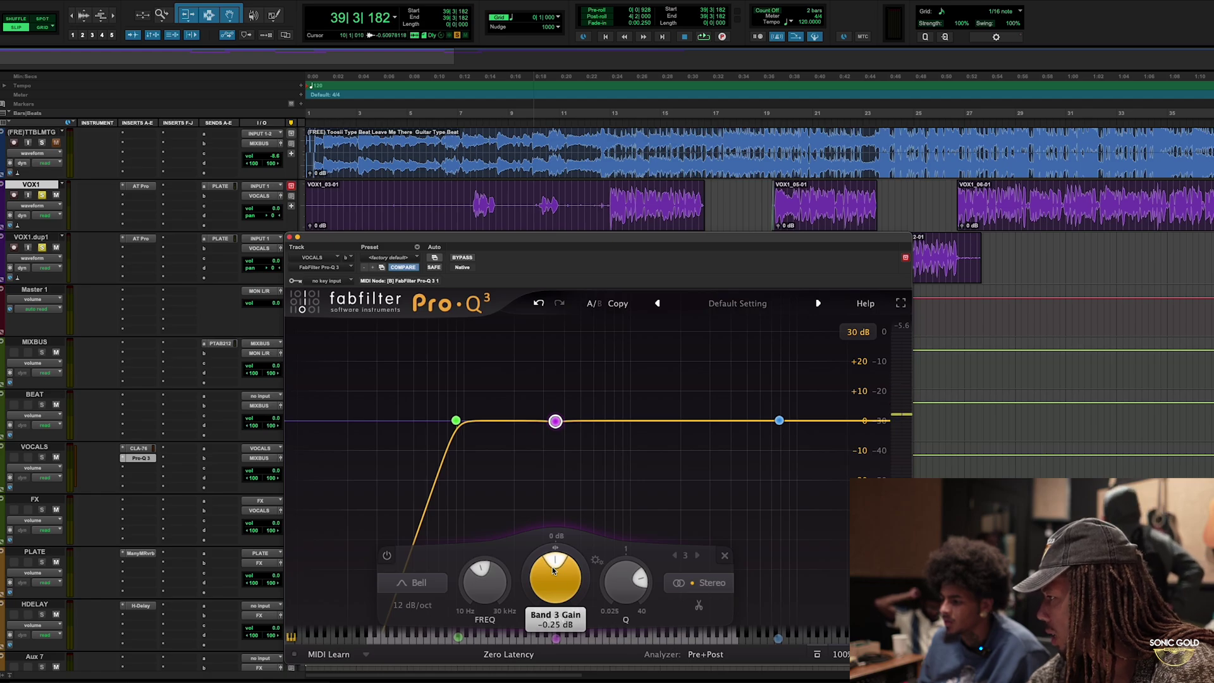
scroll(552, 566, "down", 3)
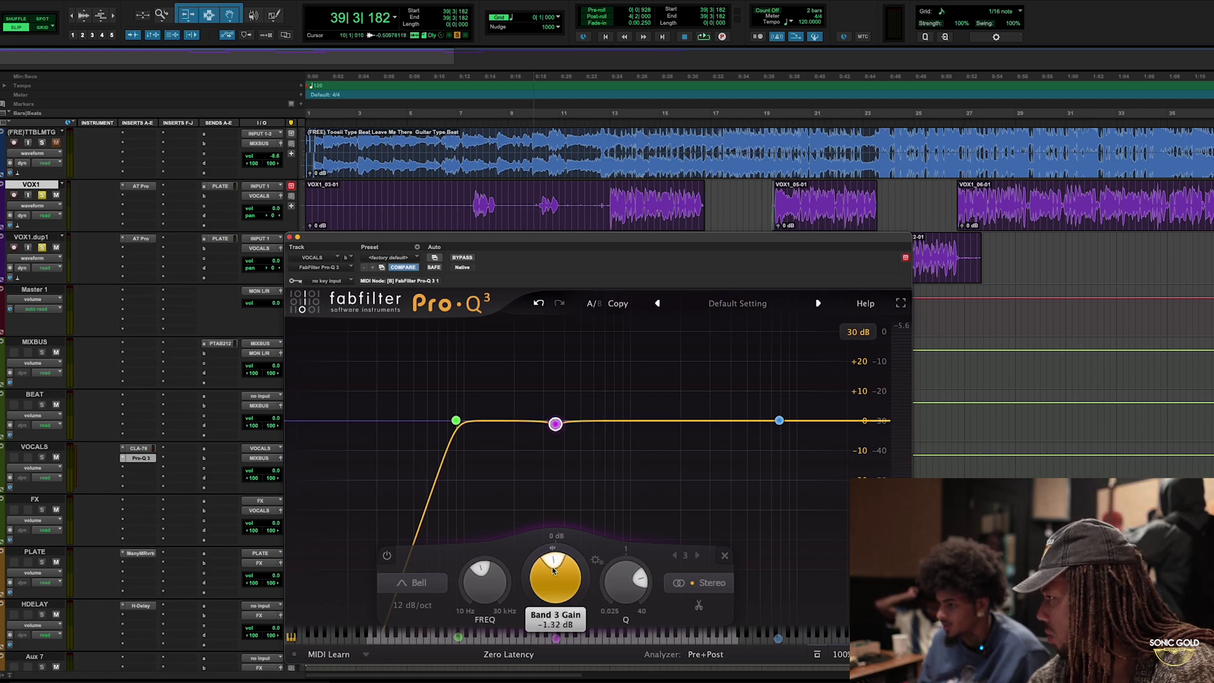
Step: Try different gains on the bell band near 355 Hz during playback and set it to about -10.1 dB
scroll(552, 567, "up", 2)
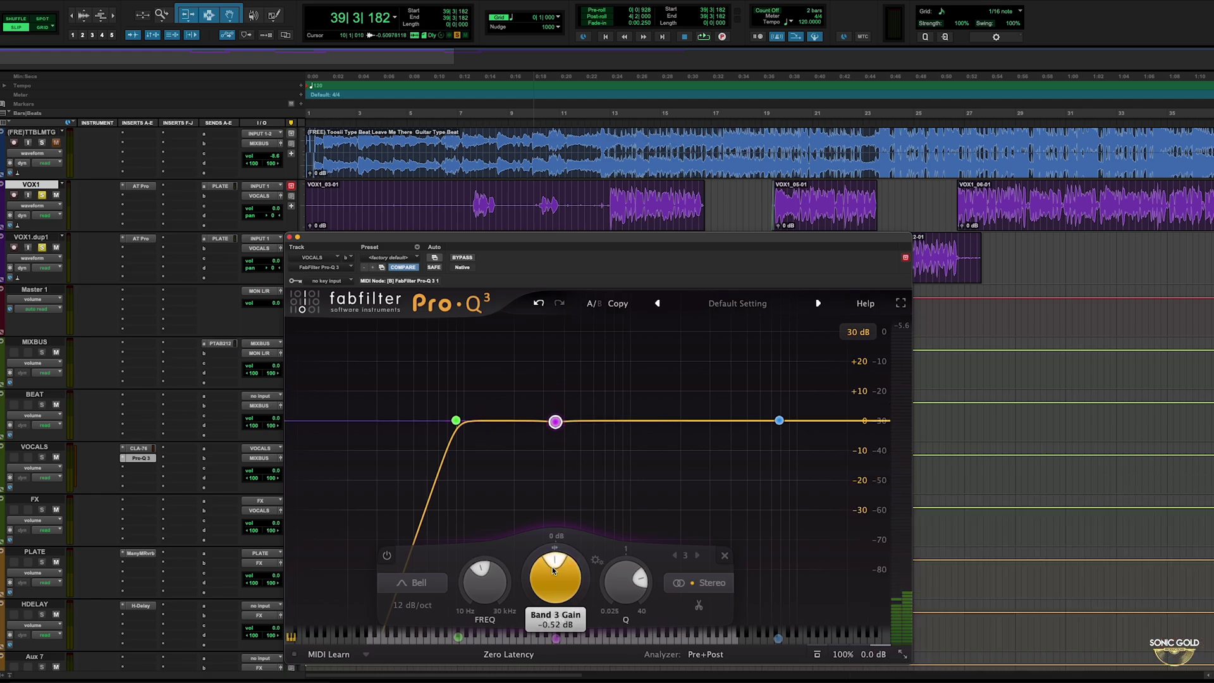
scroll(552, 566, "down", 8)
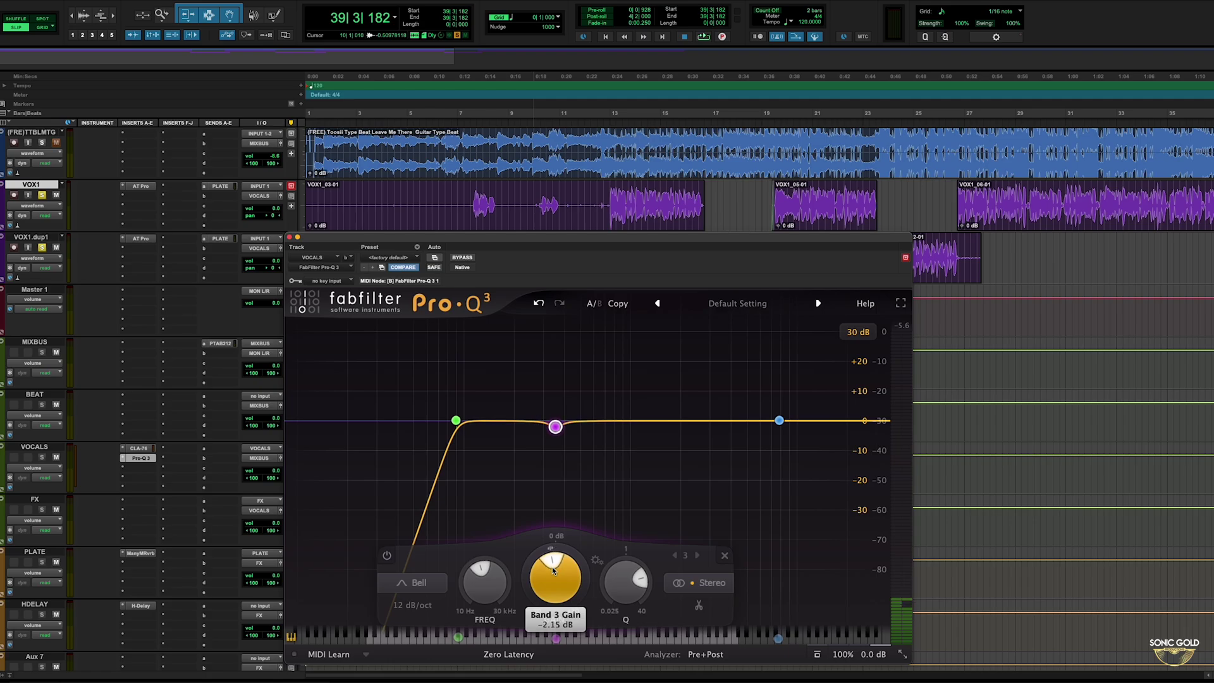
scroll(553, 567, "up", 3)
mouse_move(552, 566)
left_mouse_down()
mouse_move(552, 607)
mouse_move(554, 570)
left_mouse_up()
key("space")
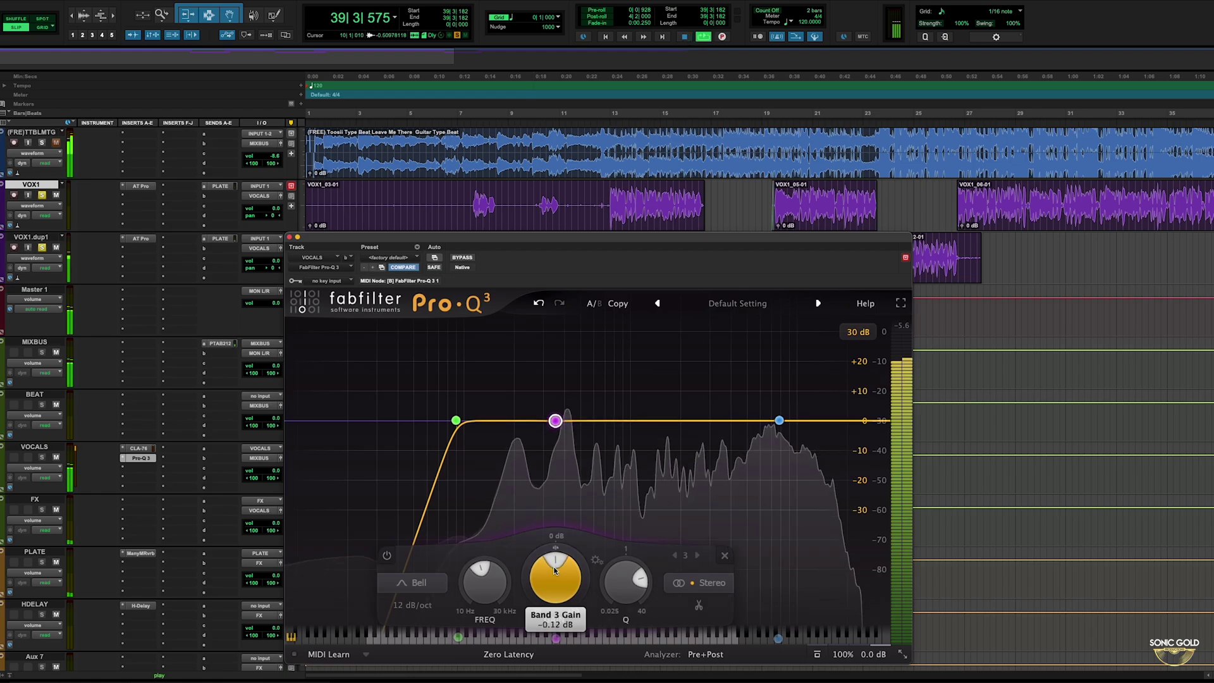
scroll(554, 570, "down", 20)
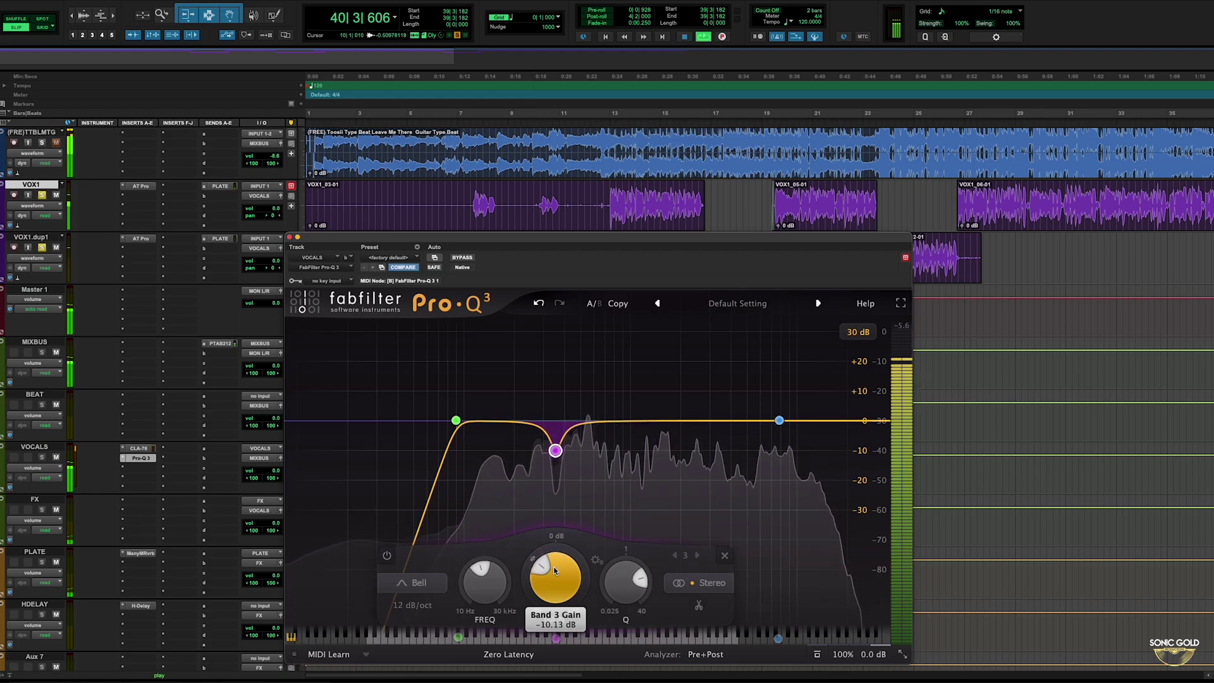
key("space")
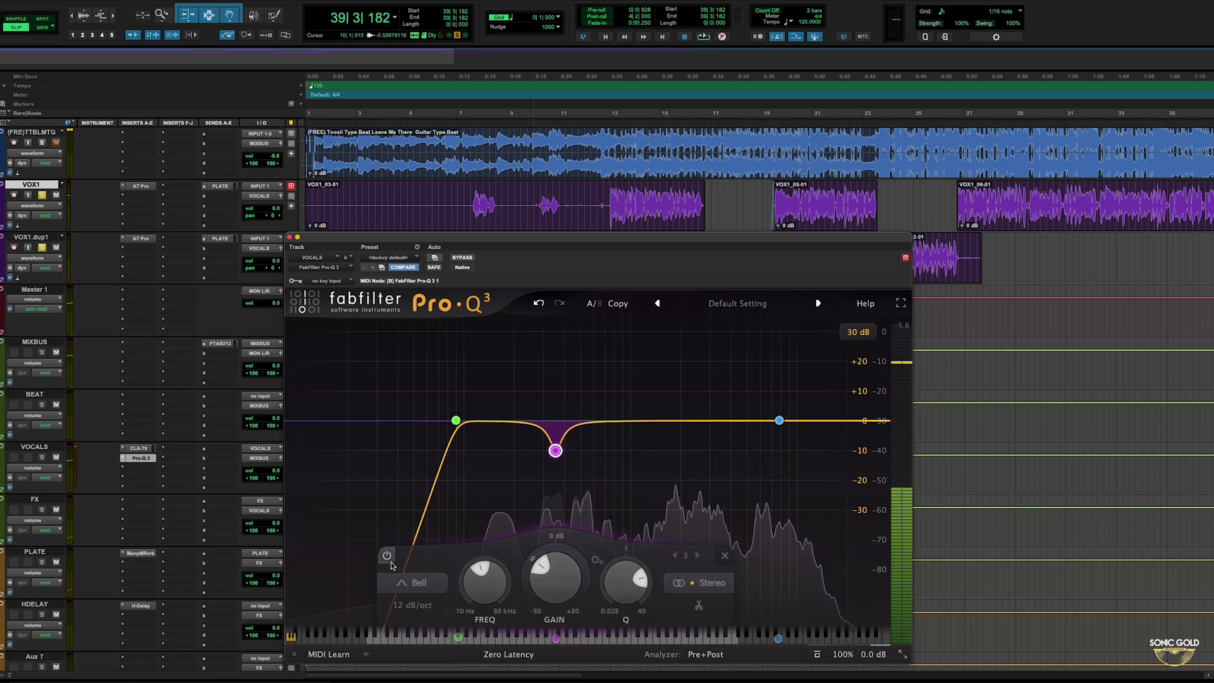
Step: Compare the vocals with and without the bell cut by toggling the band's bypass, including during playback
left_click(387, 558)
left_click(388, 558)
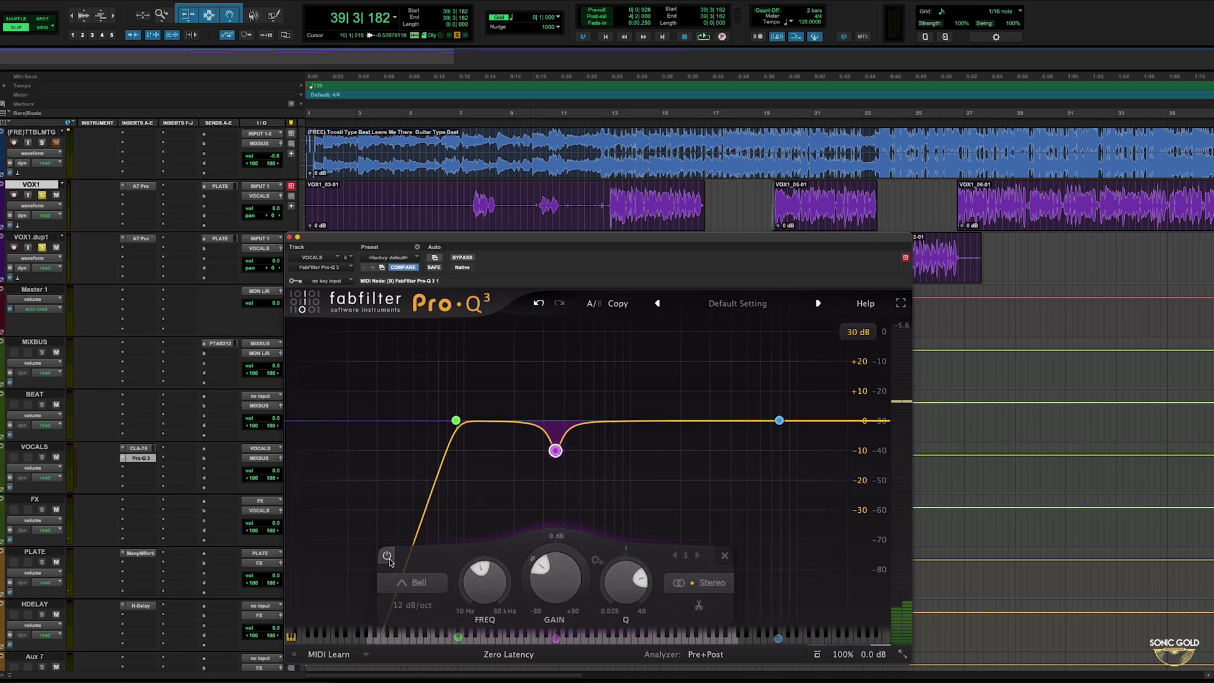
left_click(388, 558)
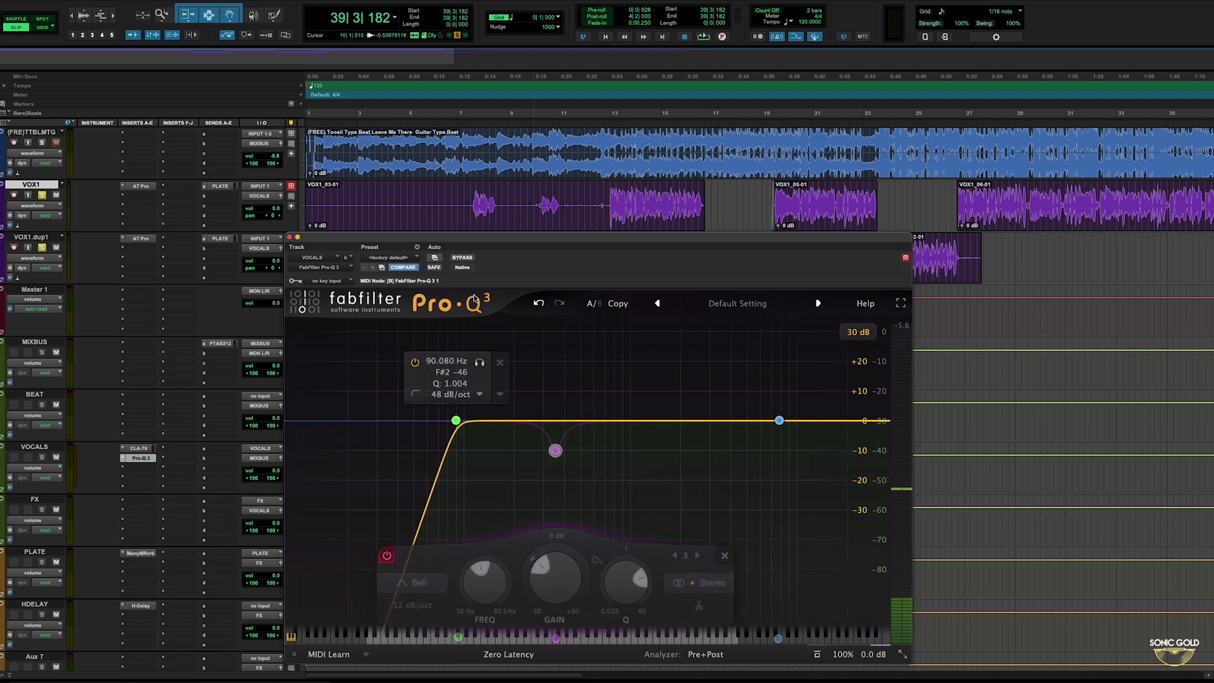
left_click(388, 556)
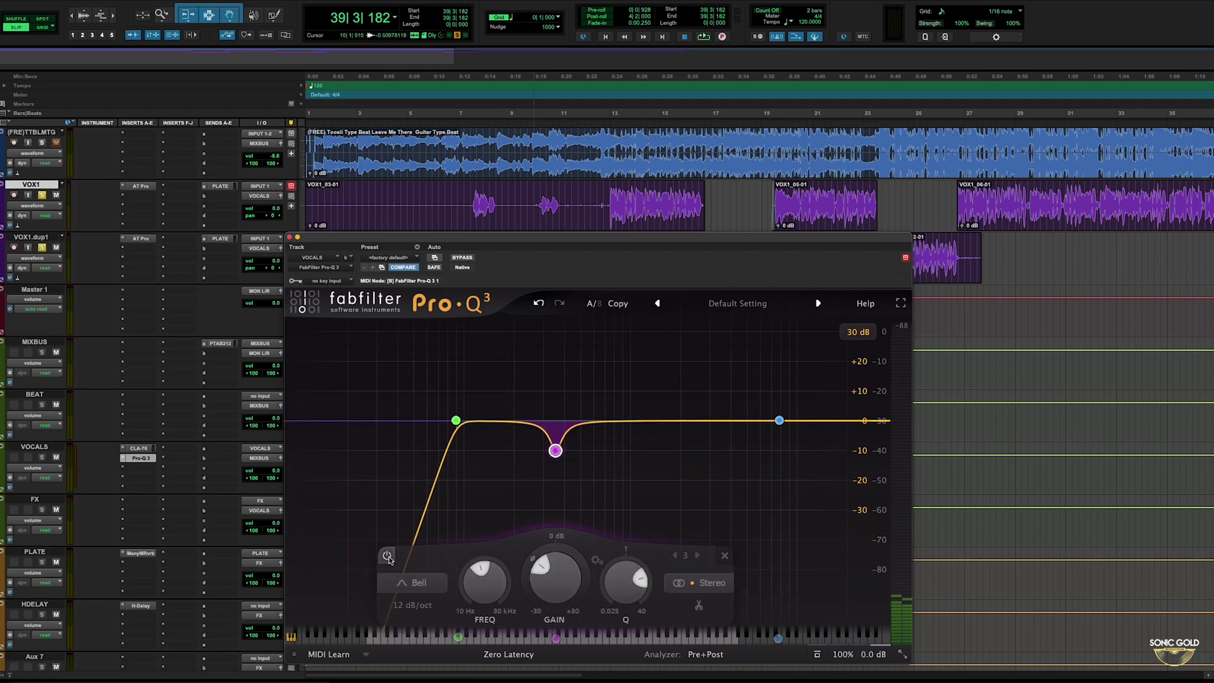
left_click(387, 556)
left_click(388, 557)
left_click(388, 557)
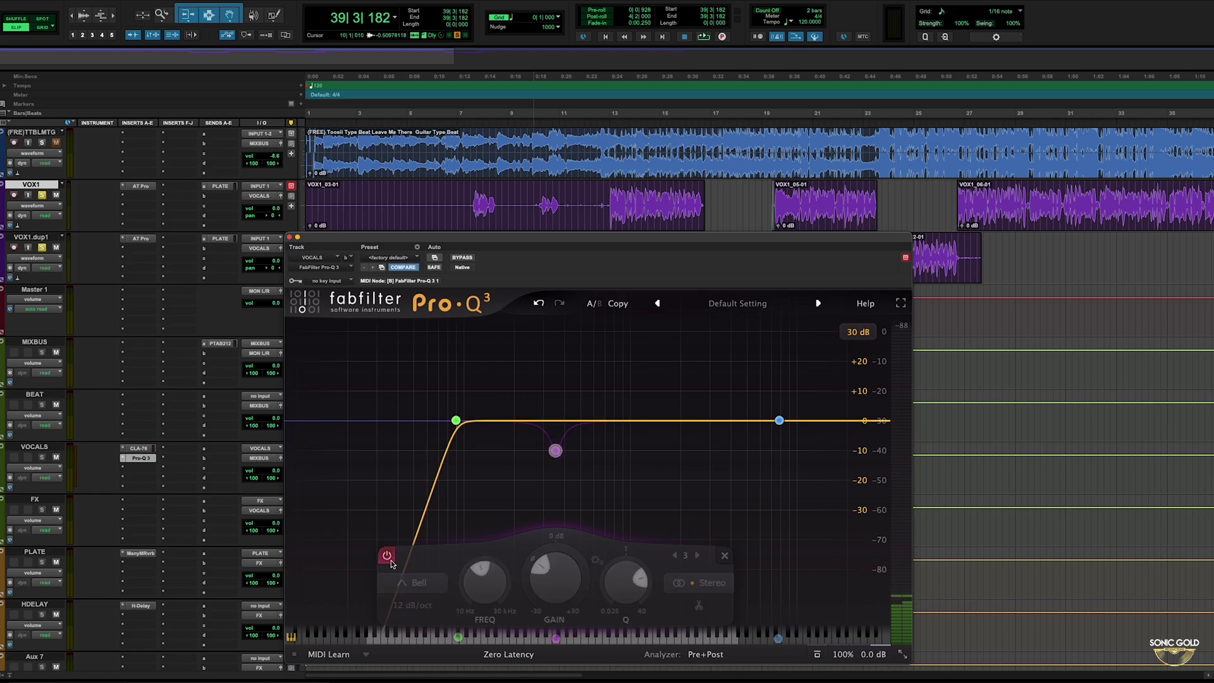
key("space")
left_click(387, 557)
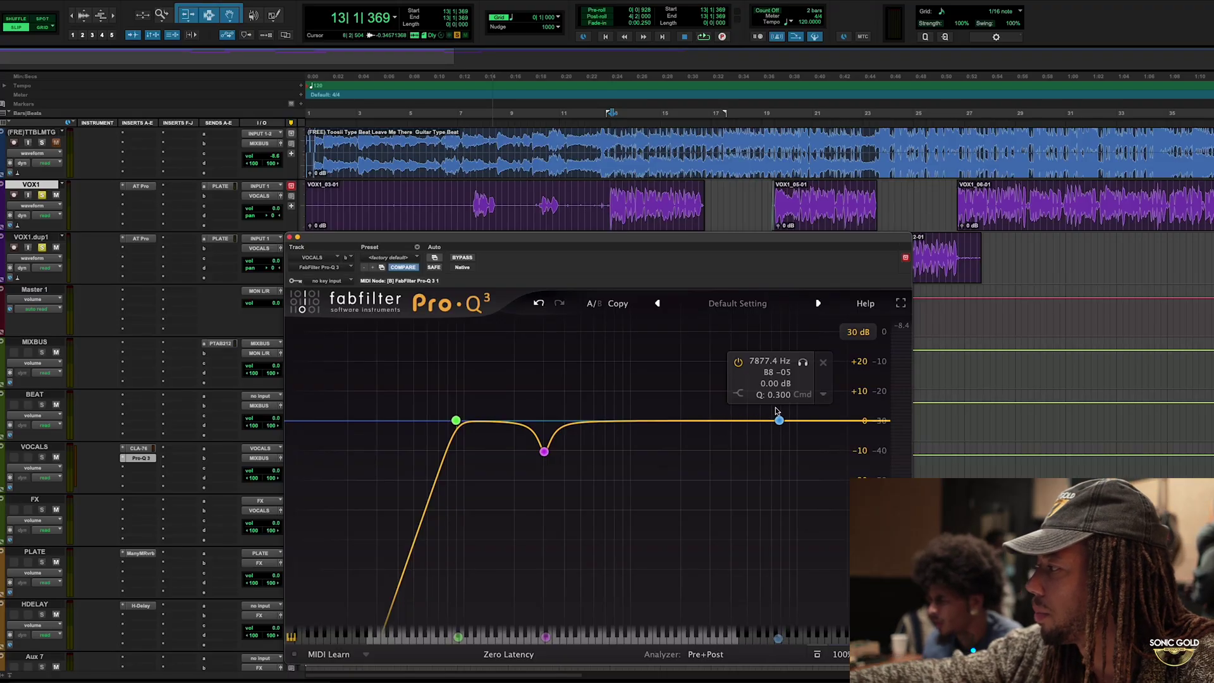
Step: Set the high shelf band to about 12.4 kHz with a Q of 1.000 and about 13 dB of boost
left_click_drag(775, 412, 830, 420)
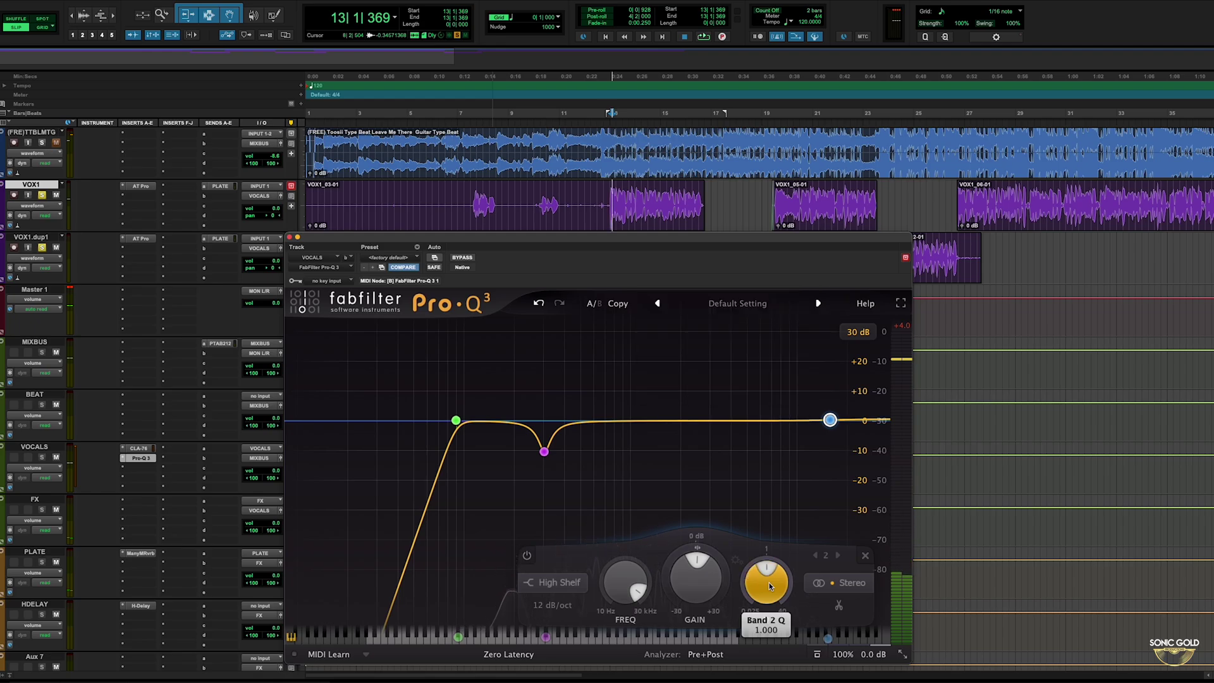
left_click_drag(827, 418, 830, 395)
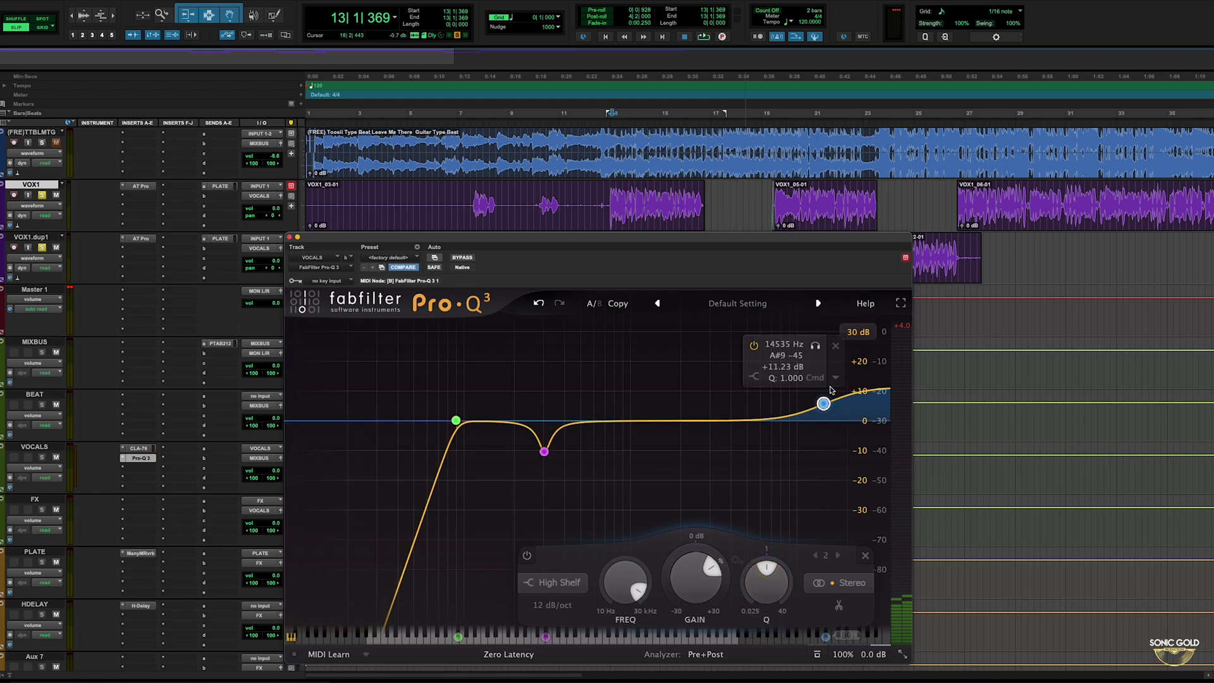
left_click_drag(824, 404, 822, 436)
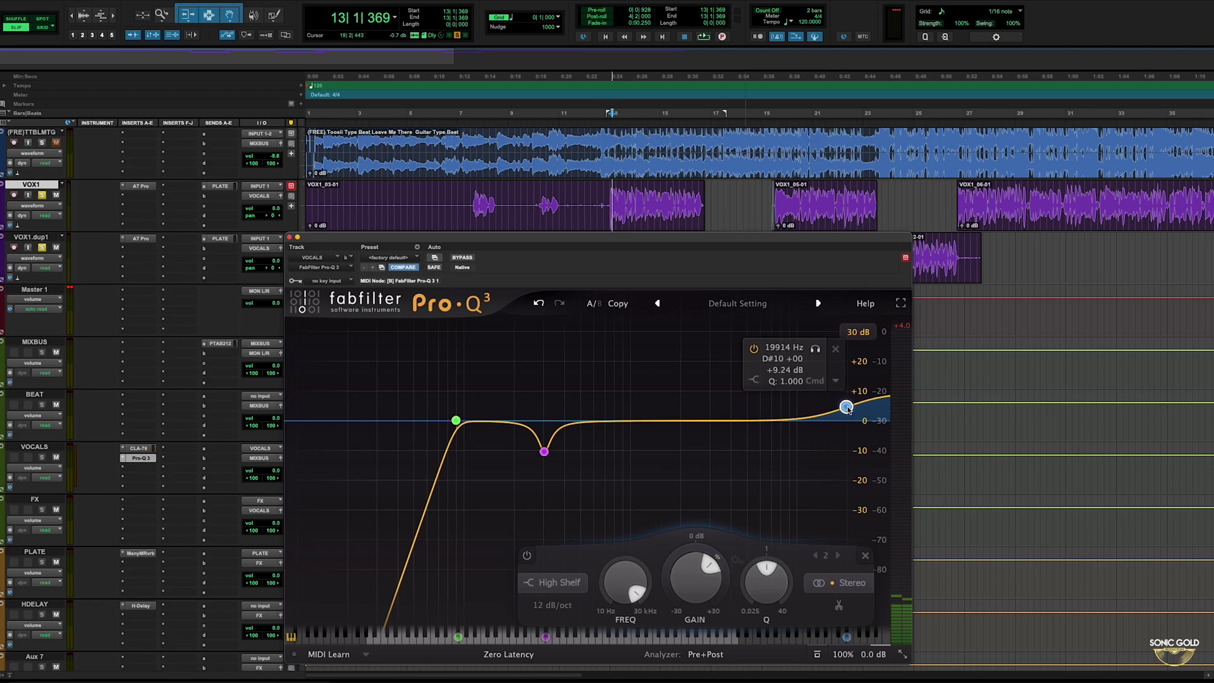
left_click_drag(792, 407, 836, 433)
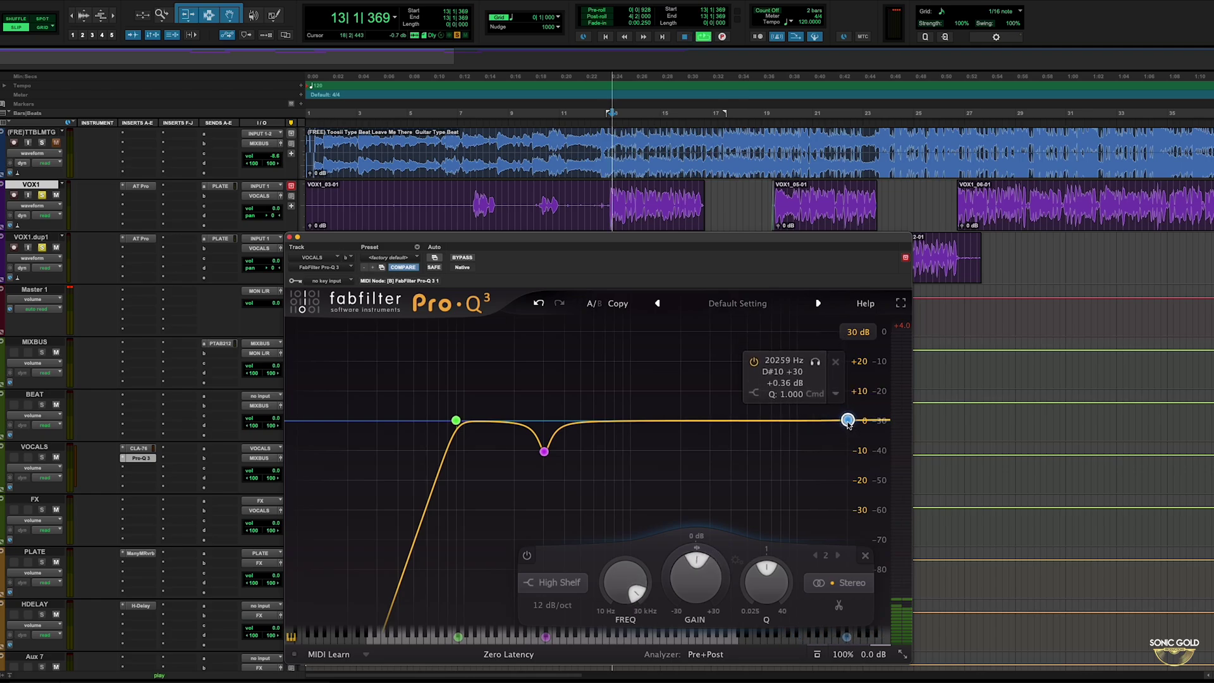
key("space")
left_click_drag(848, 421, 815, 385)
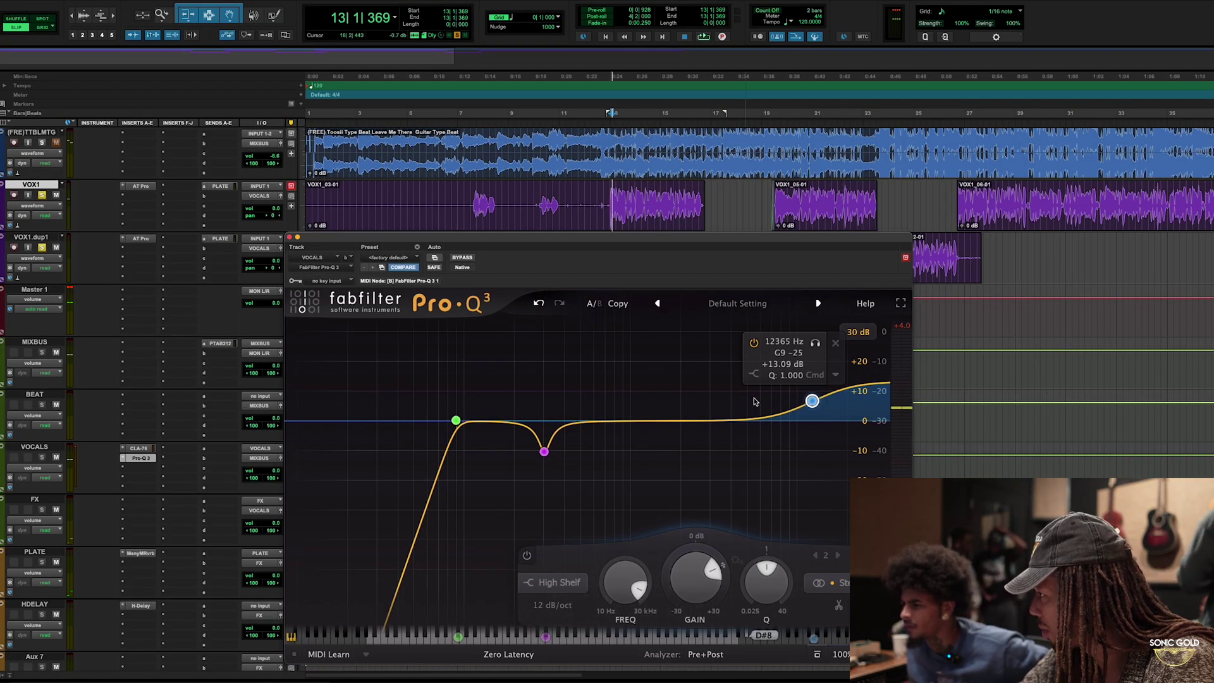
Step: Adjust the high shelf during playback to about 20 dB of boost at about 11.5 kHz
key("space")
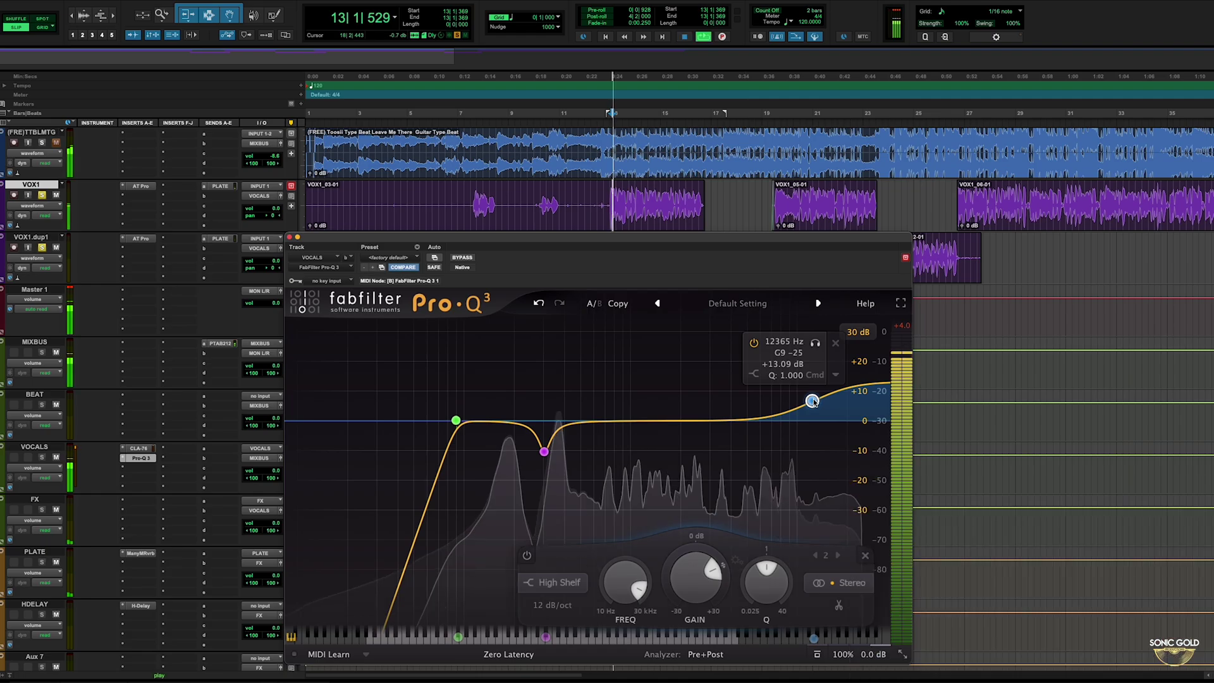
left_click_drag(791, 400, 770, 401)
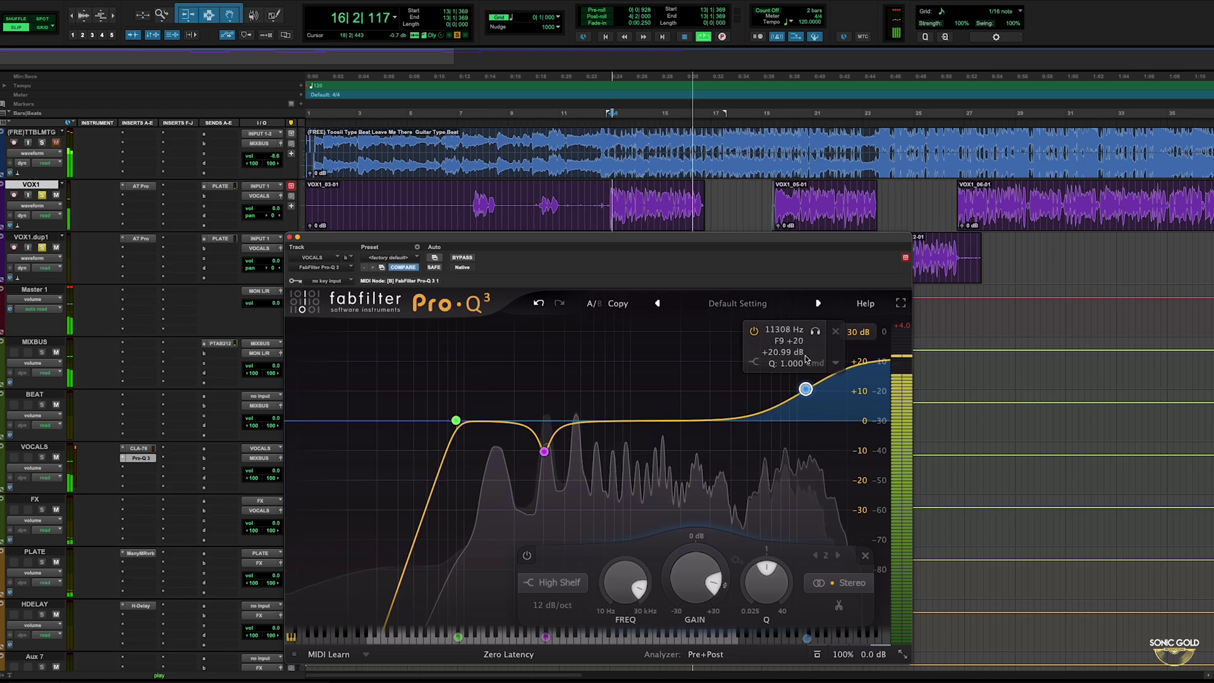
left_click_drag(806, 359, 808, 362)
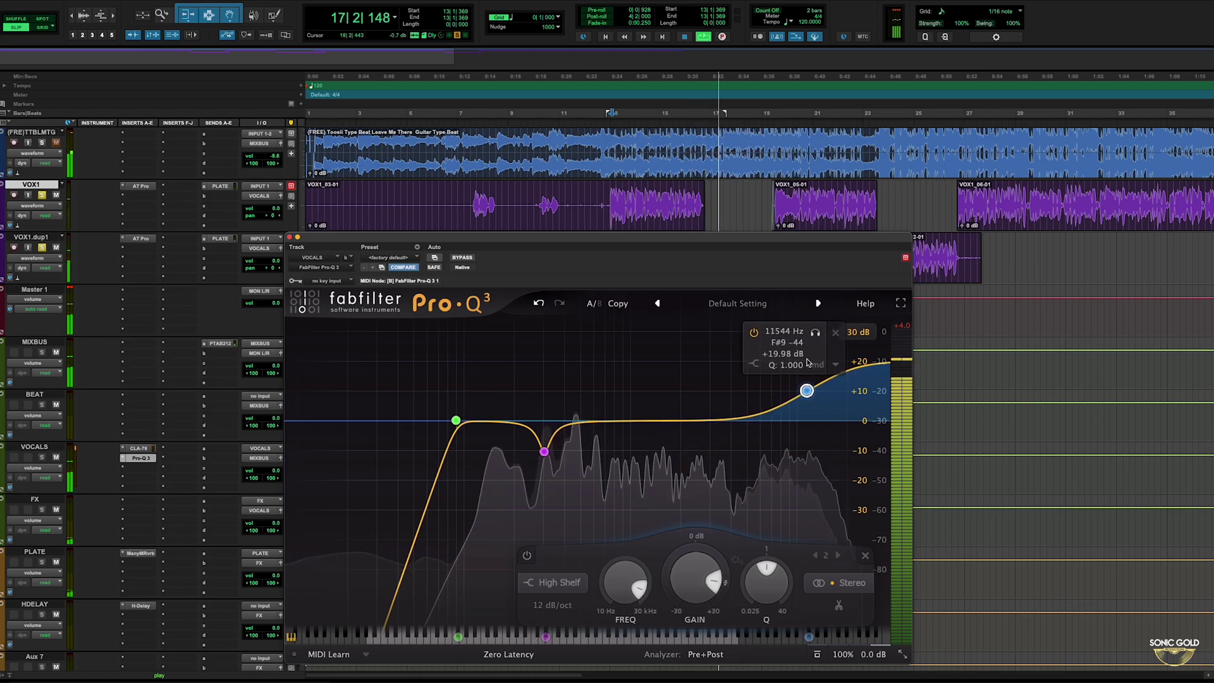
key("space")
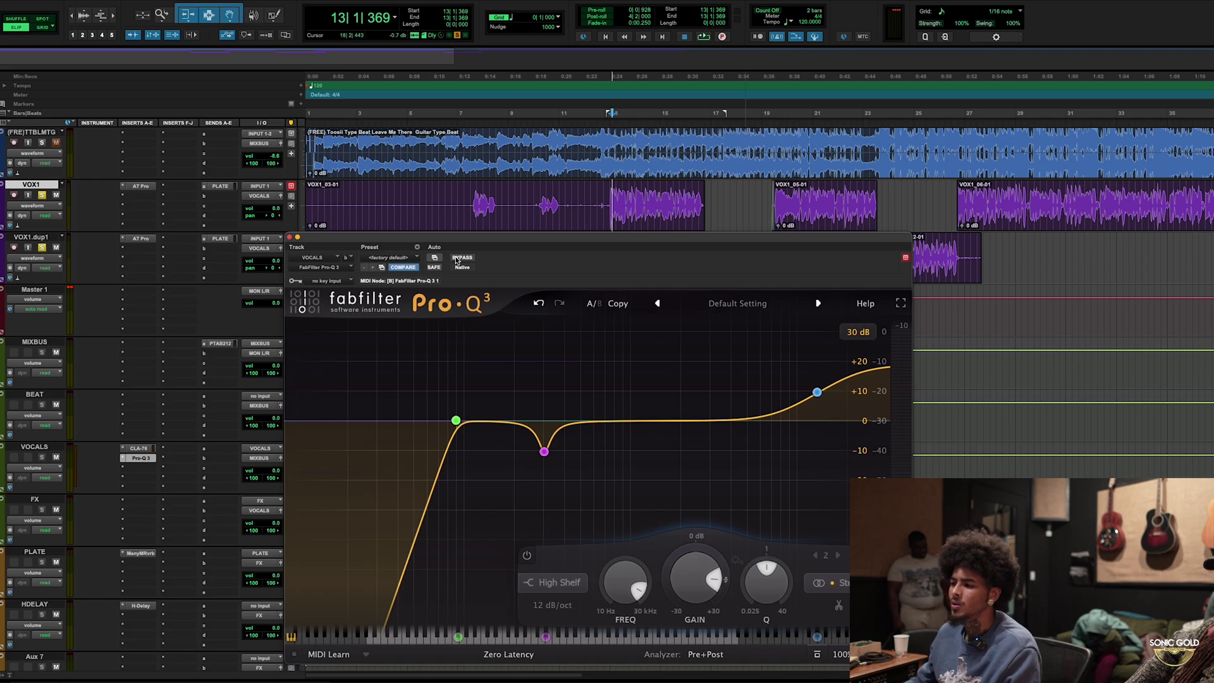
Step: Insert a DeEsser after Pro-Q 3 on the VOCALS bus and set it to monitor the sidechain
left_click(289, 236)
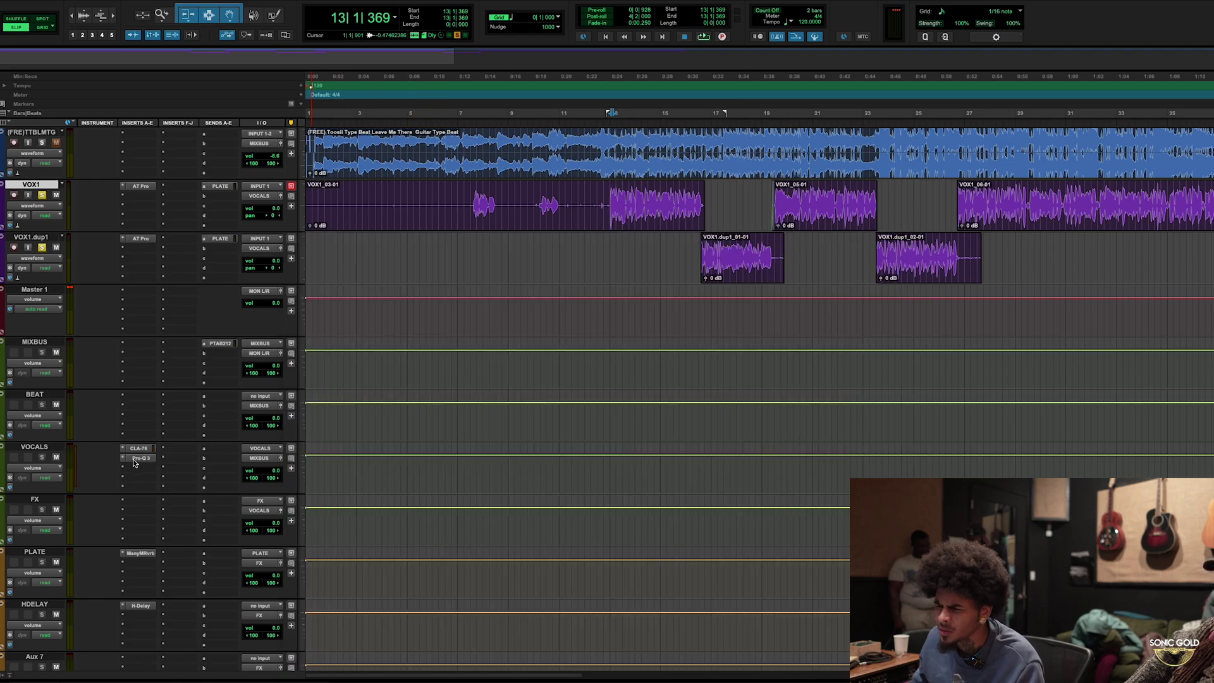
left_click(133, 469)
left_click(265, 405)
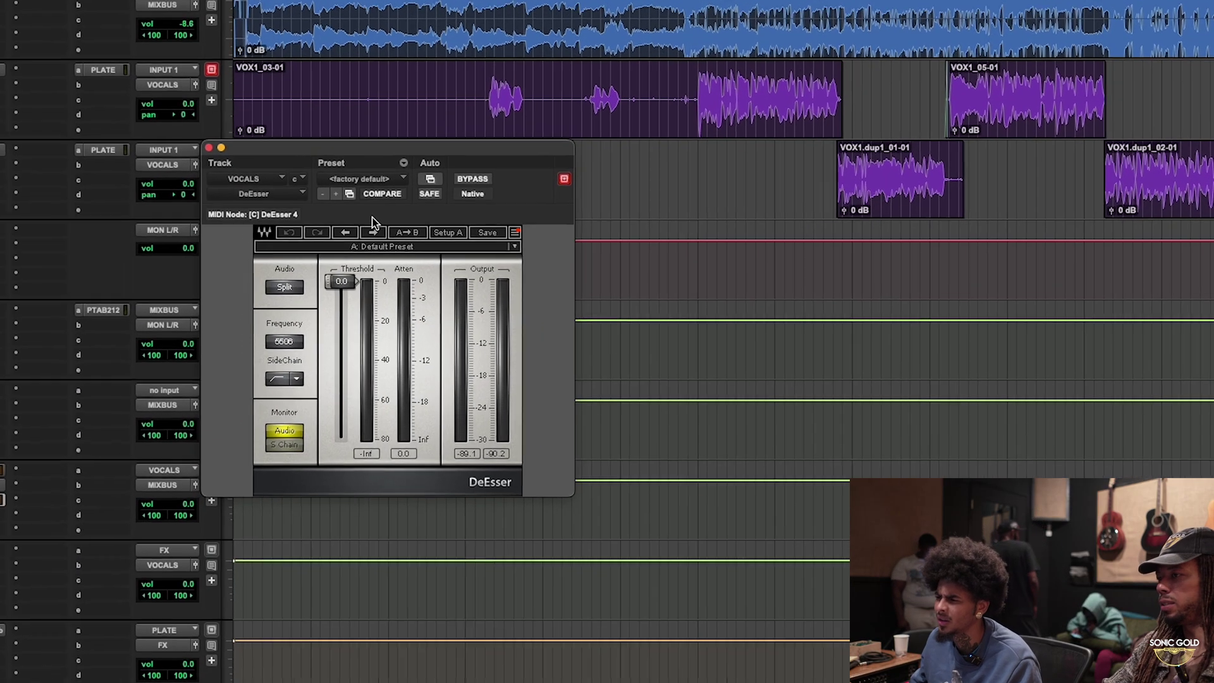
left_click(276, 445)
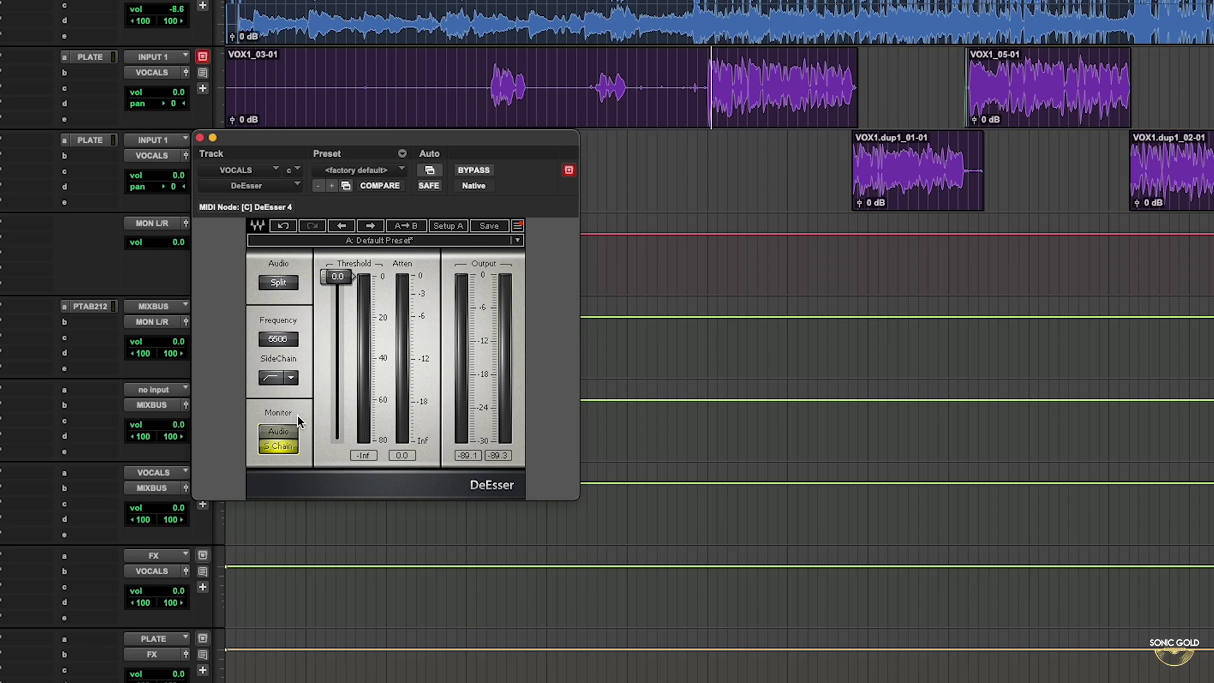
Step: Sweep the DeEsser frequency down to 2000 Hz and back up during playback, and set it to 5109 Hz
key("space")
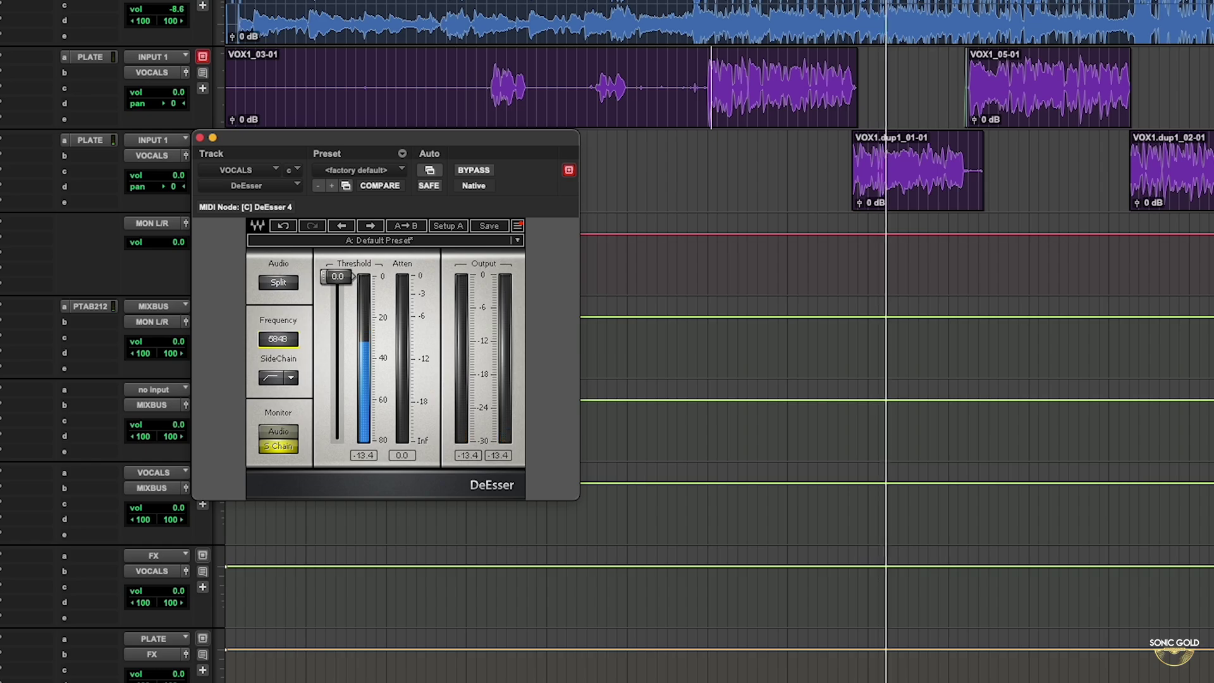
mouse_move(274, 339)
left_mouse_down()
mouse_move(275, 322)
mouse_move(277, 351)
left_mouse_up()
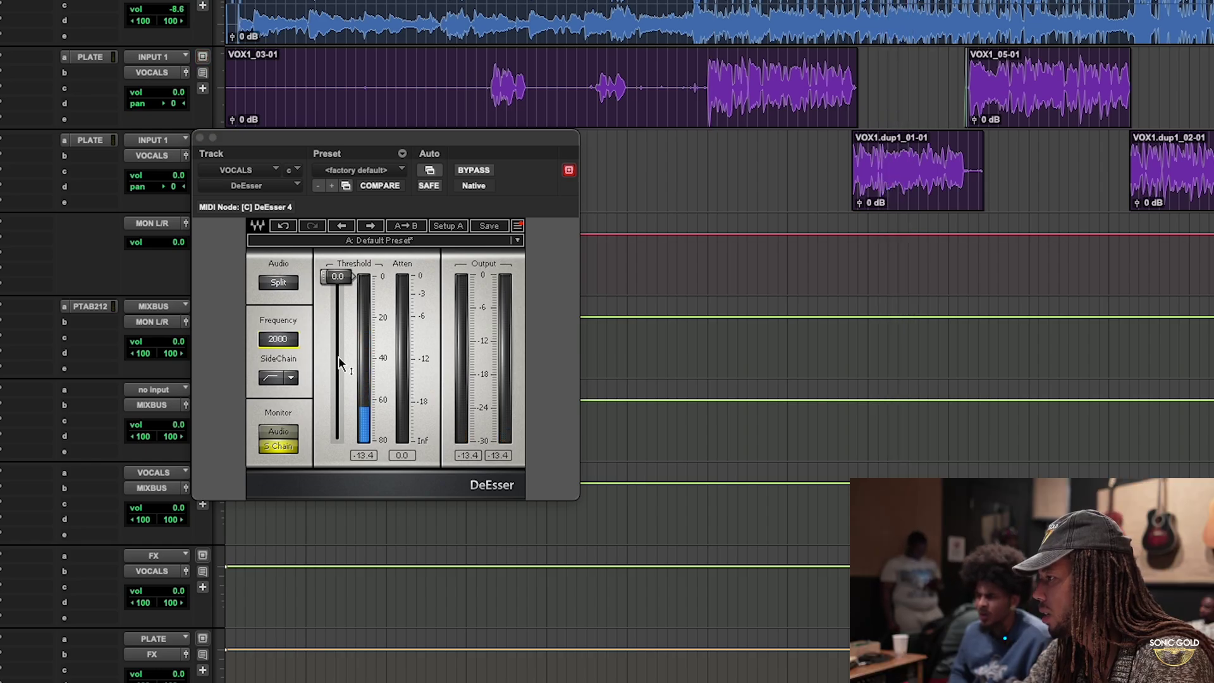
left_click(276, 342)
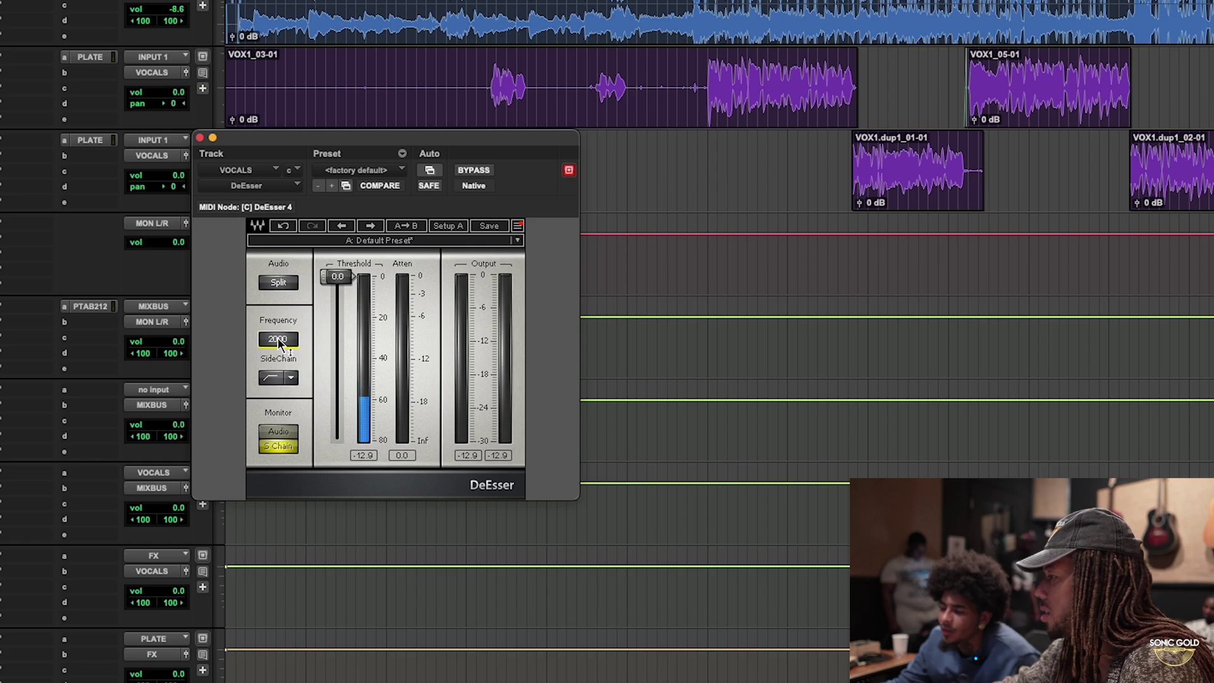
key("space")
left_click_drag(278, 339, 278, 315)
key("space")
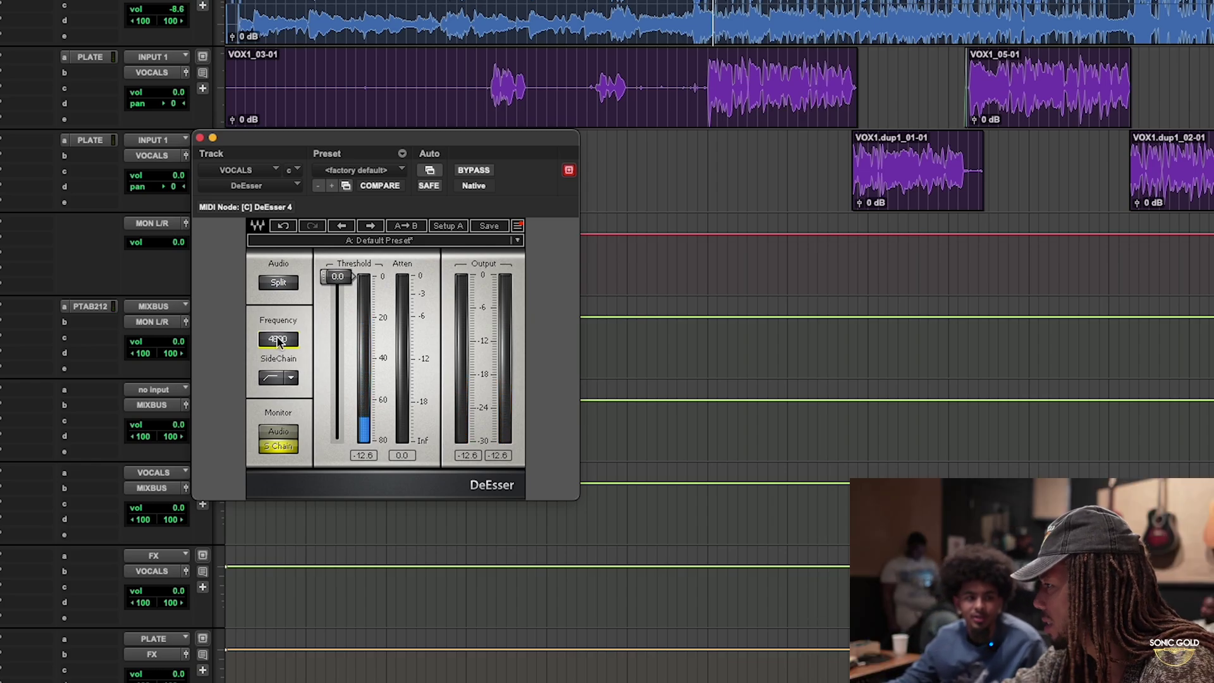
key("space")
left_click_drag(278, 339, 278, 334)
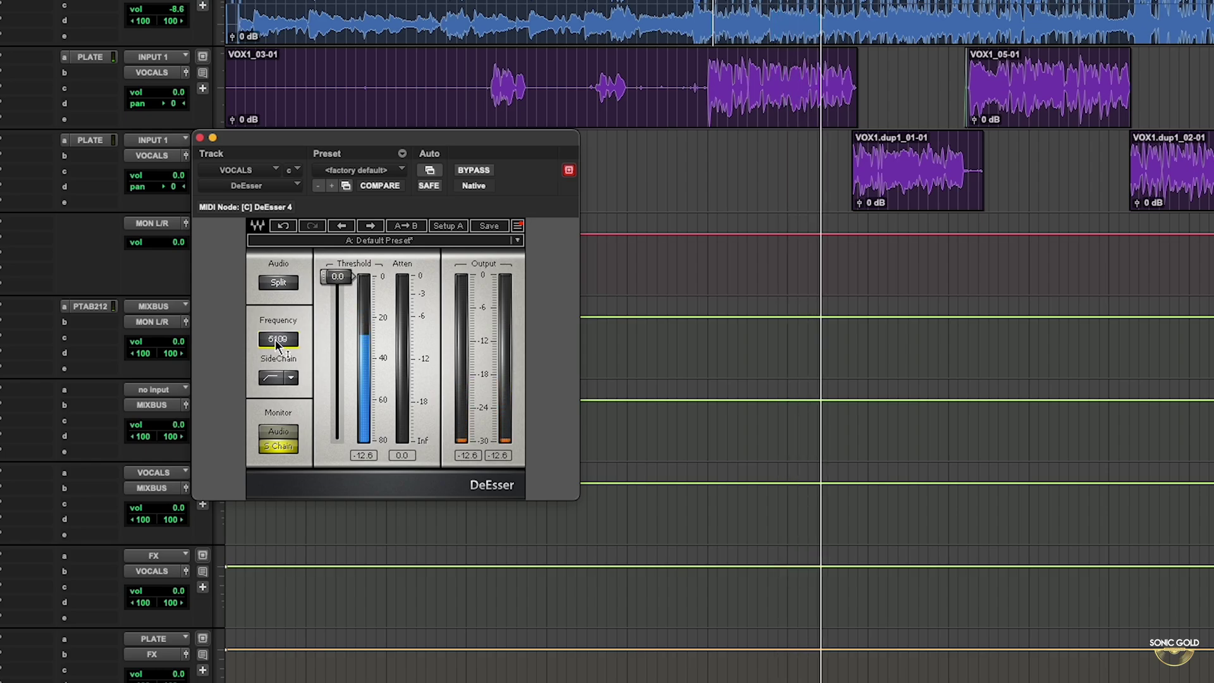
Step: Return the DeEsser's monitoring to audio and lower its threshold while listening to the vocals
left_click(278, 431)
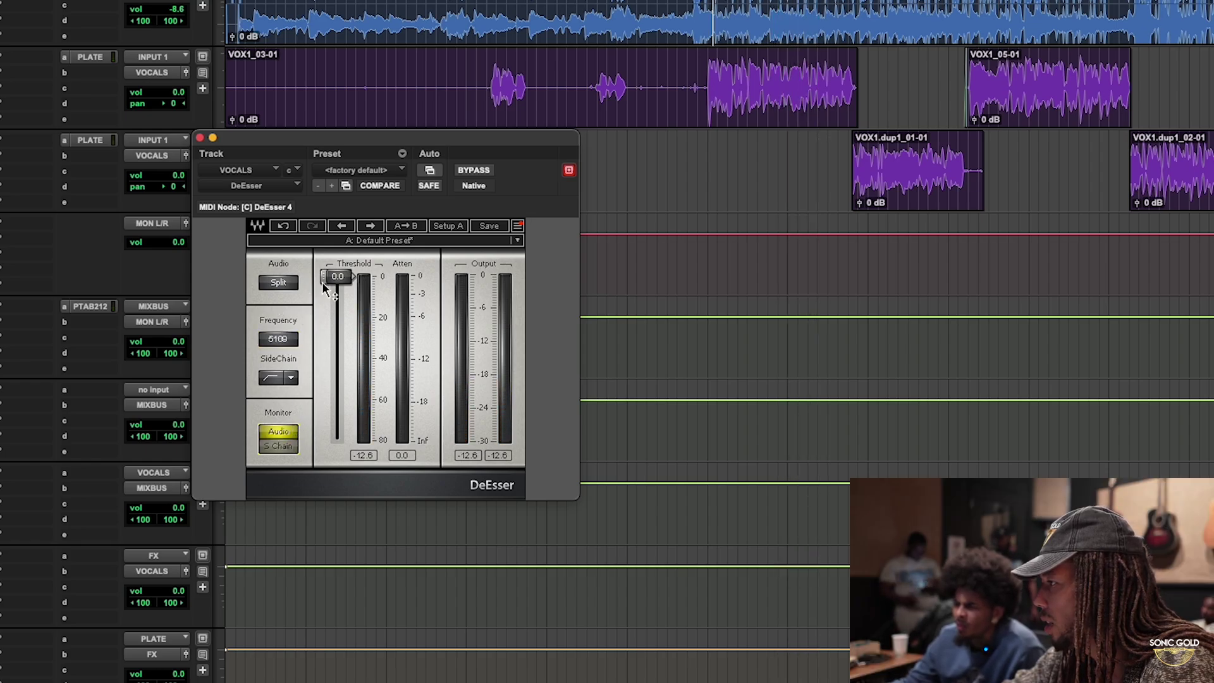
left_click_drag(337, 302, 337, 276)
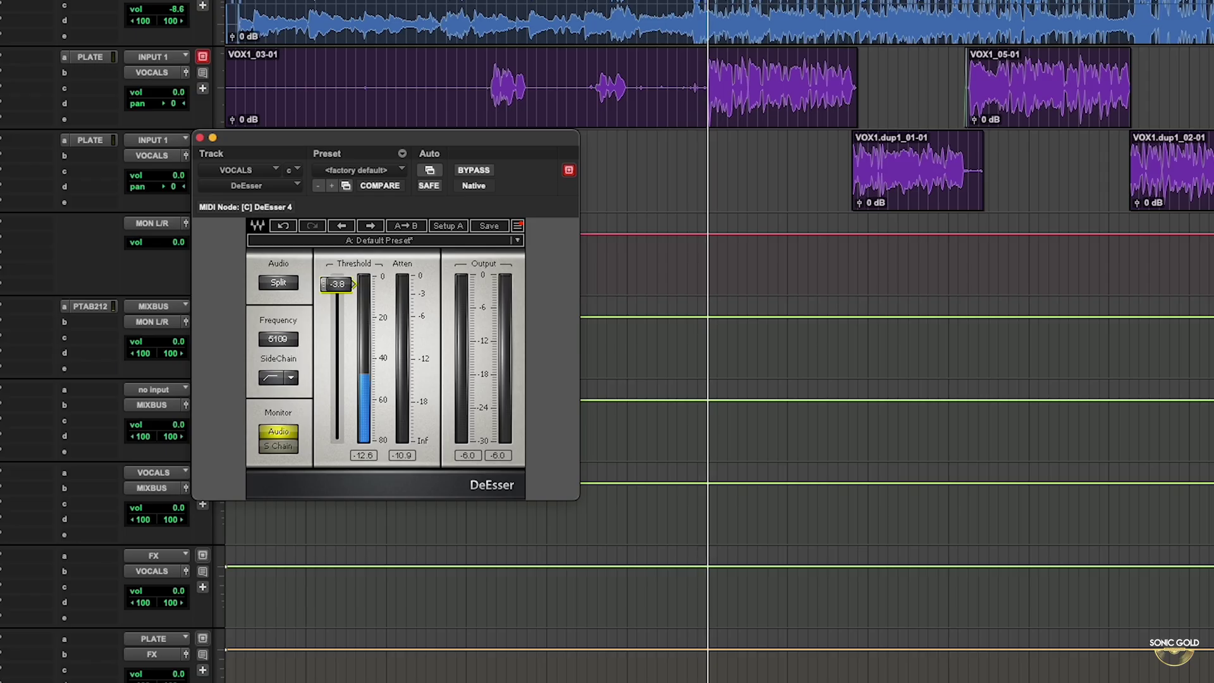
left_click_drag(337, 284, 337, 350)
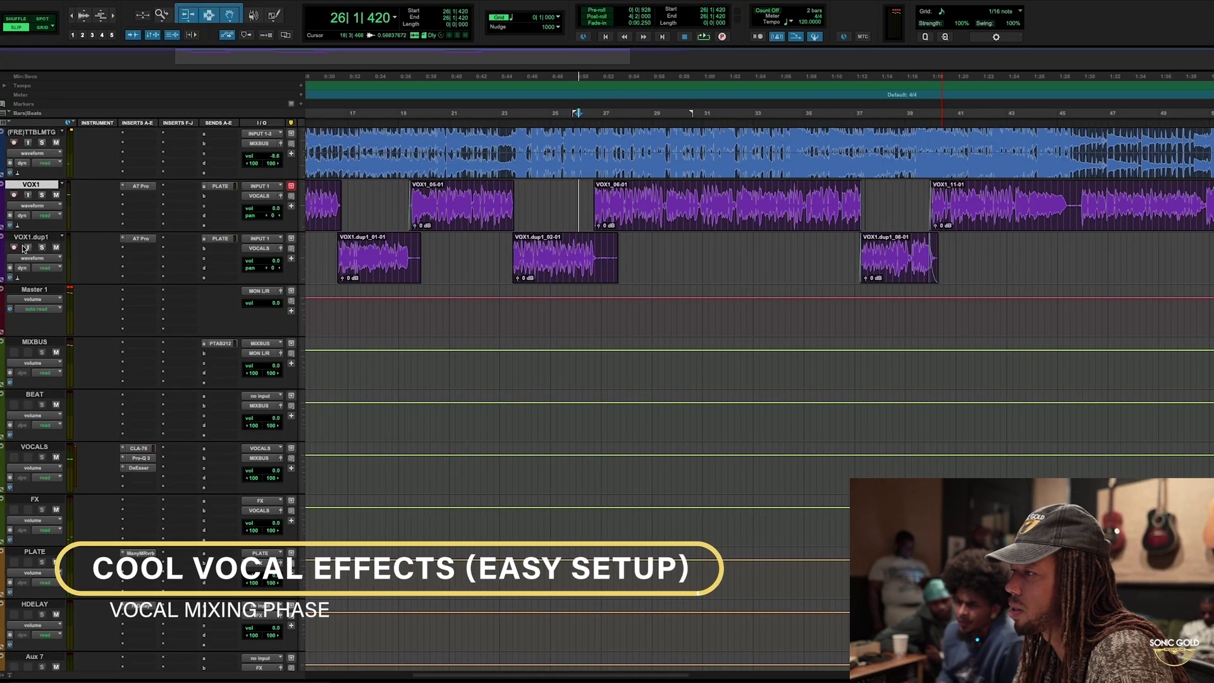
Step: Duplicate the VOX1 track without its active playlist, and mark the duplicate "wet" in a displayed Comments column
right_click(33, 188)
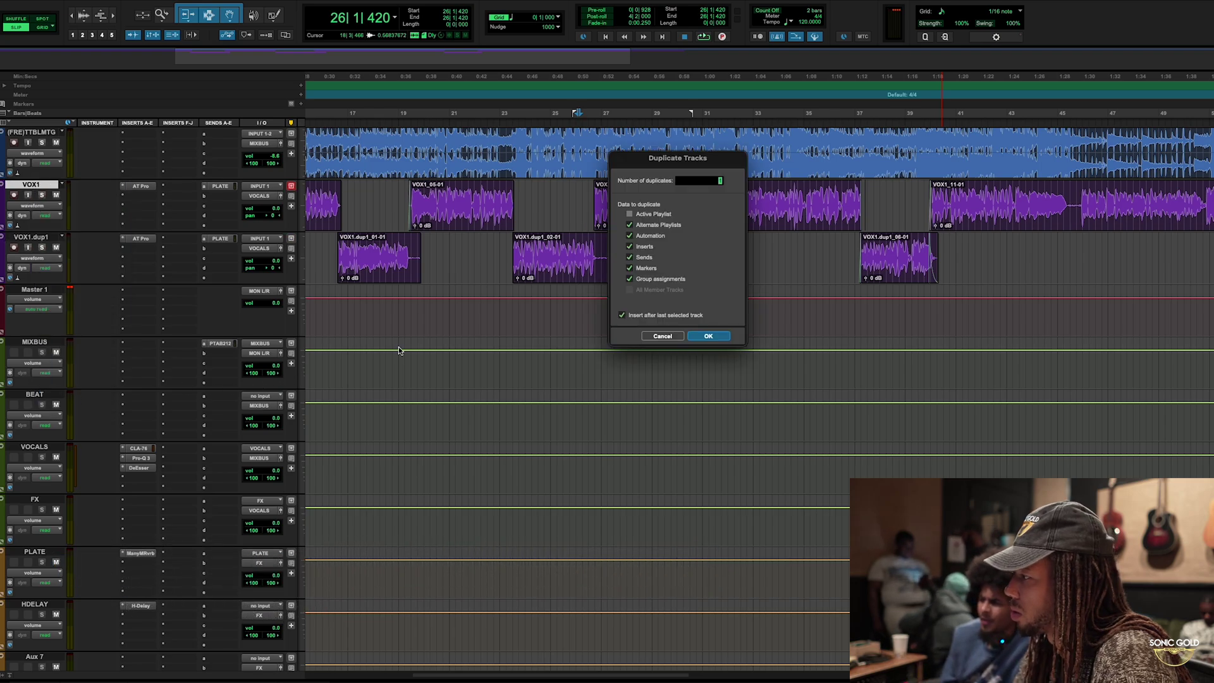
key("Return")
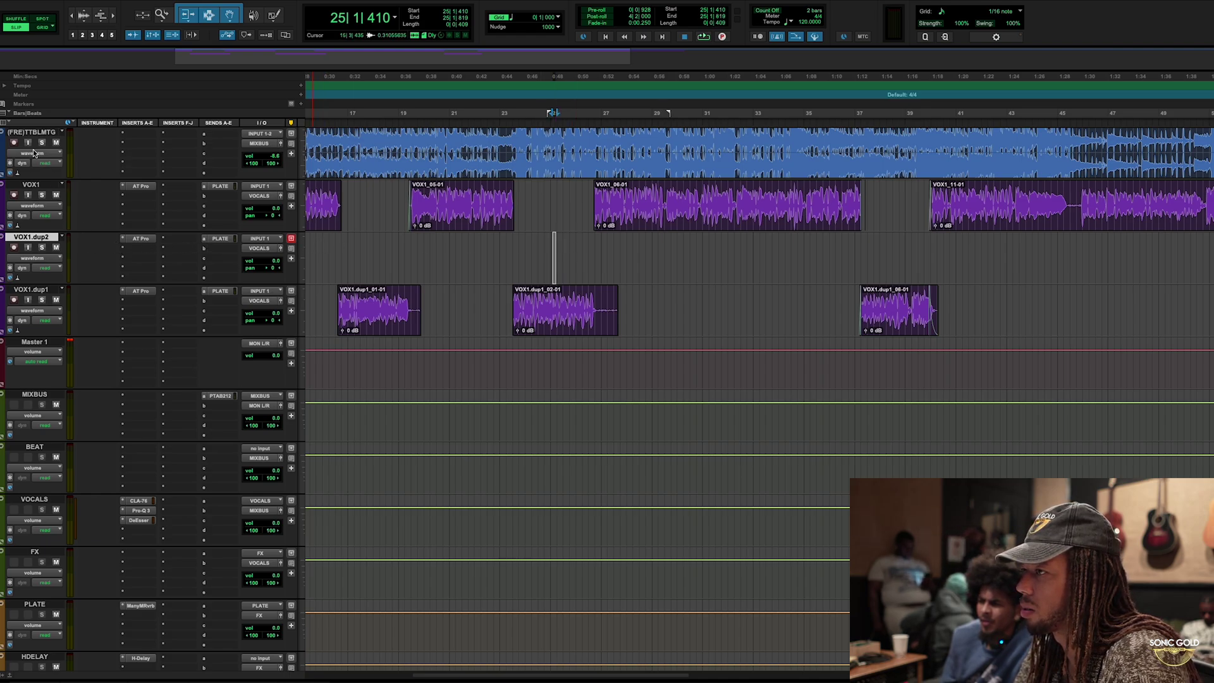
left_click(4, 123)
left_click(36, 111)
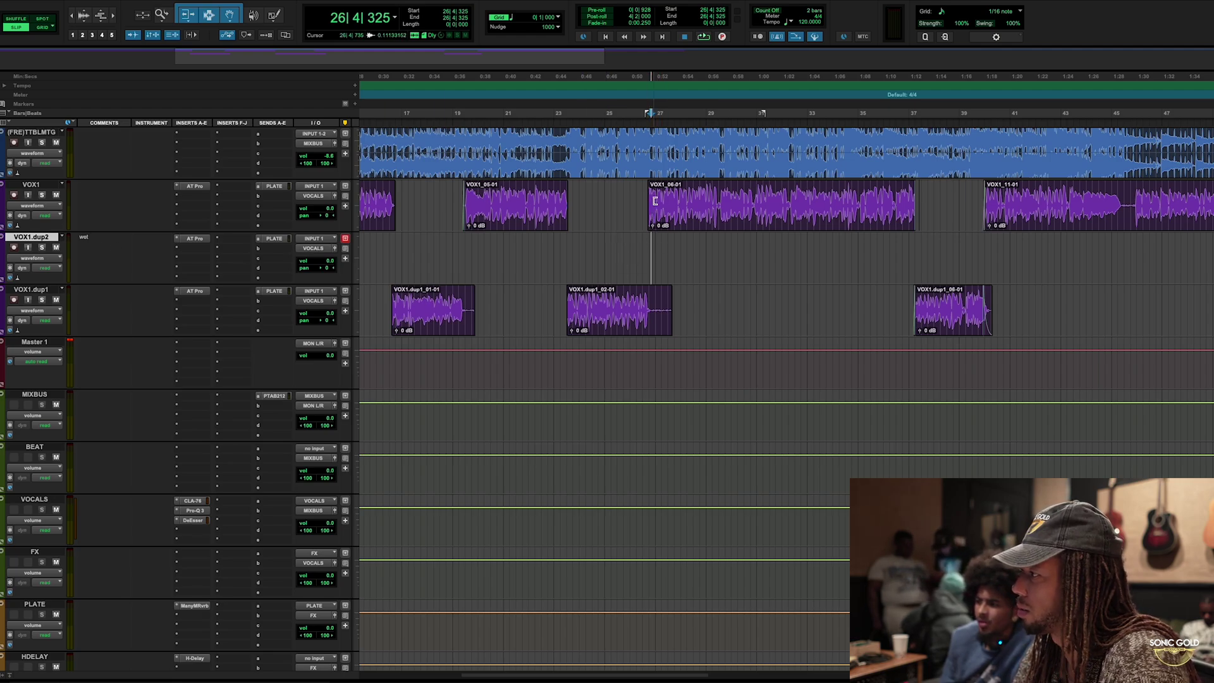
Step: Play back VOX1 to locate the phrase from 28|4|950 to 29|2|771, separate it, and move it onto the wet track
key("space")
key("ctrl+bracketright")
key("ctrl+bracketright")
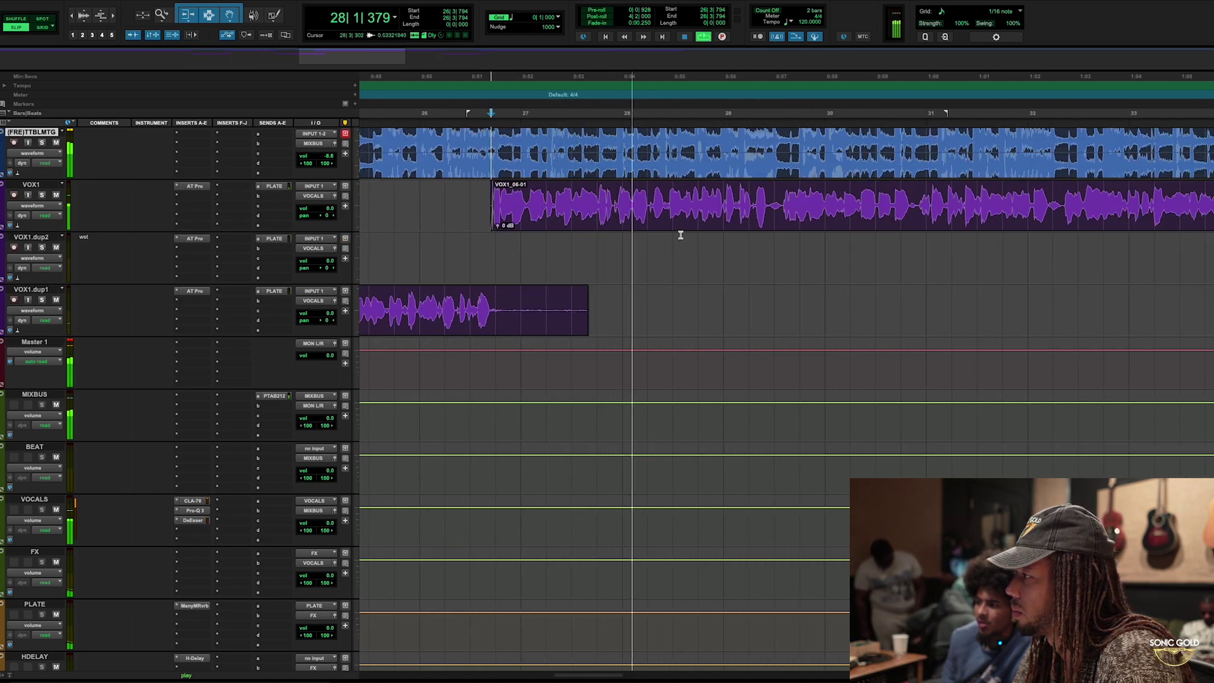
left_click(695, 202)
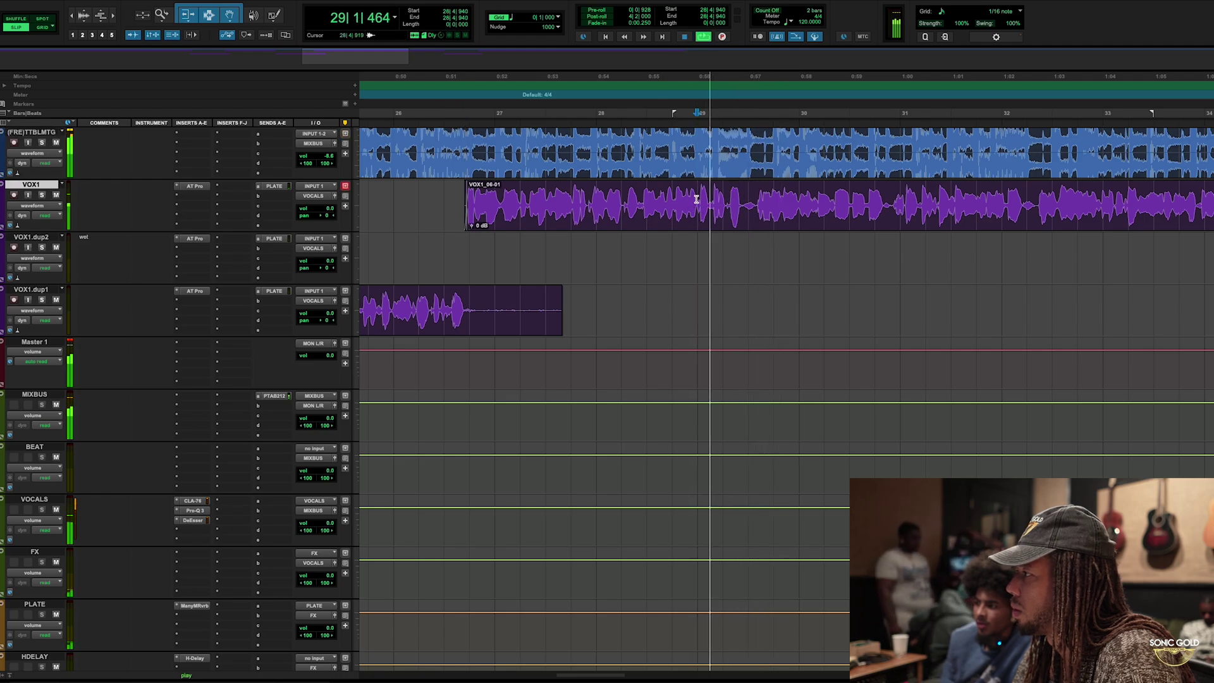
key("space")
key("ctrl+bracketright")
scroll(711, 210, "right", 5)
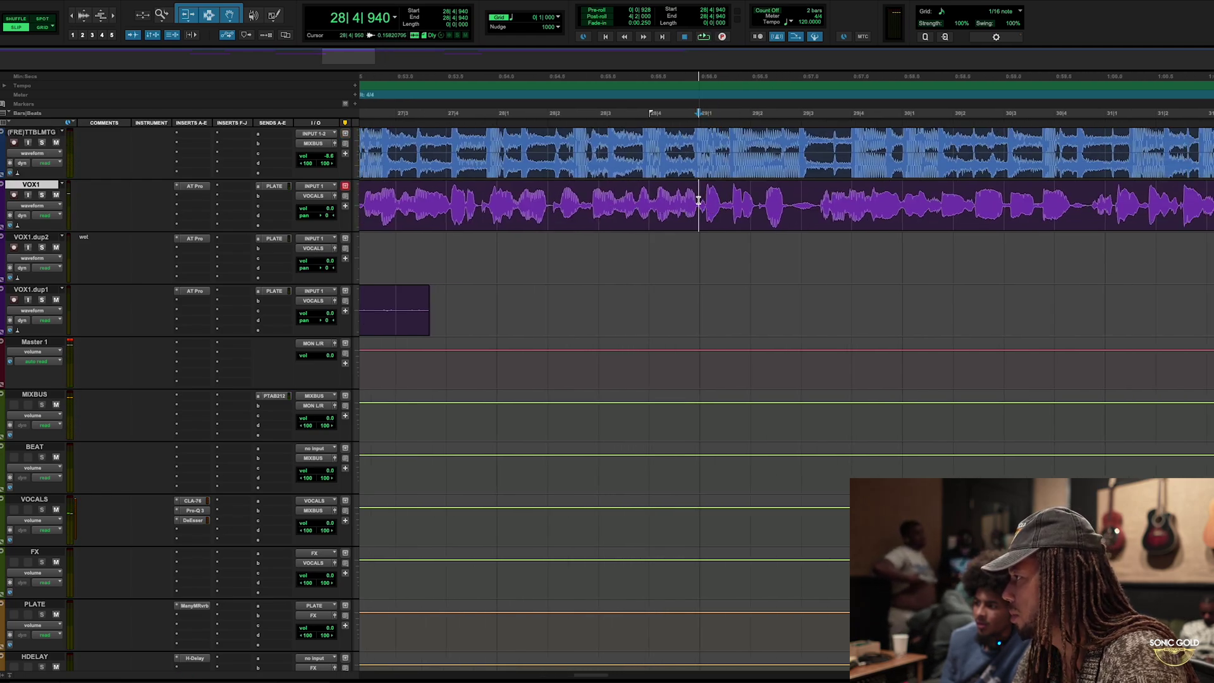
key("space")
left_click_drag(699, 202, 753, 266)
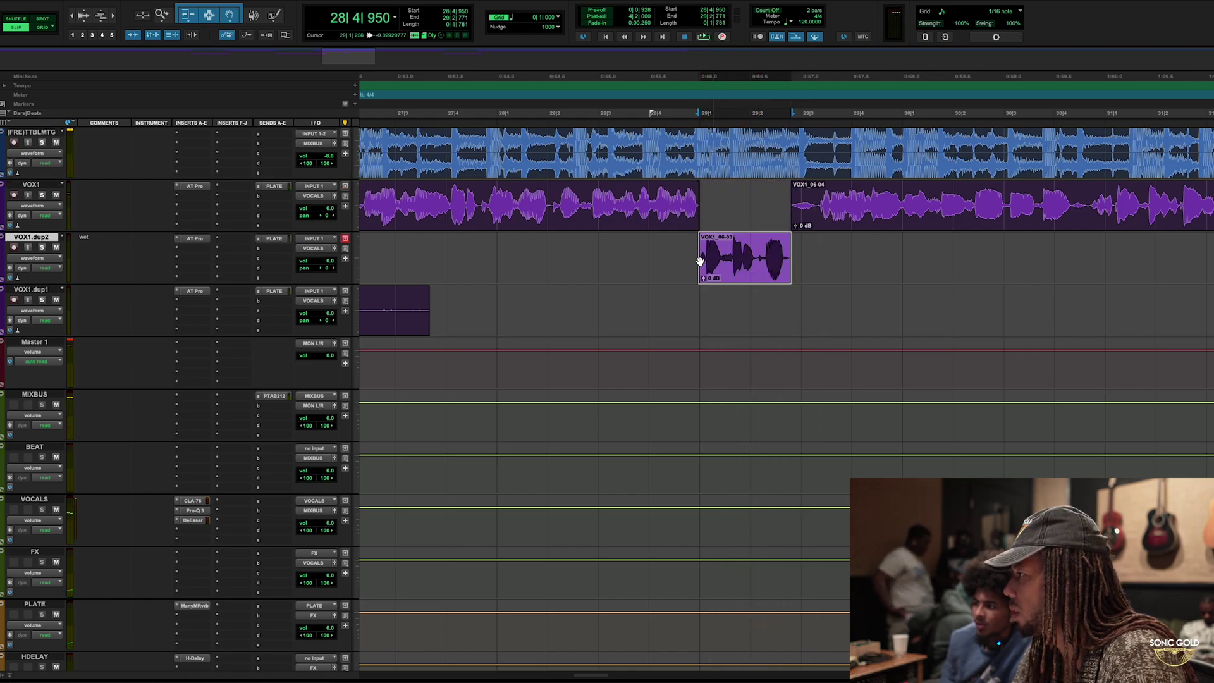
Step: Raise the wet track's PLATE send to about -2.5 dB while playing back from 28|2|361
left_click(568, 256)
left_click(274, 239)
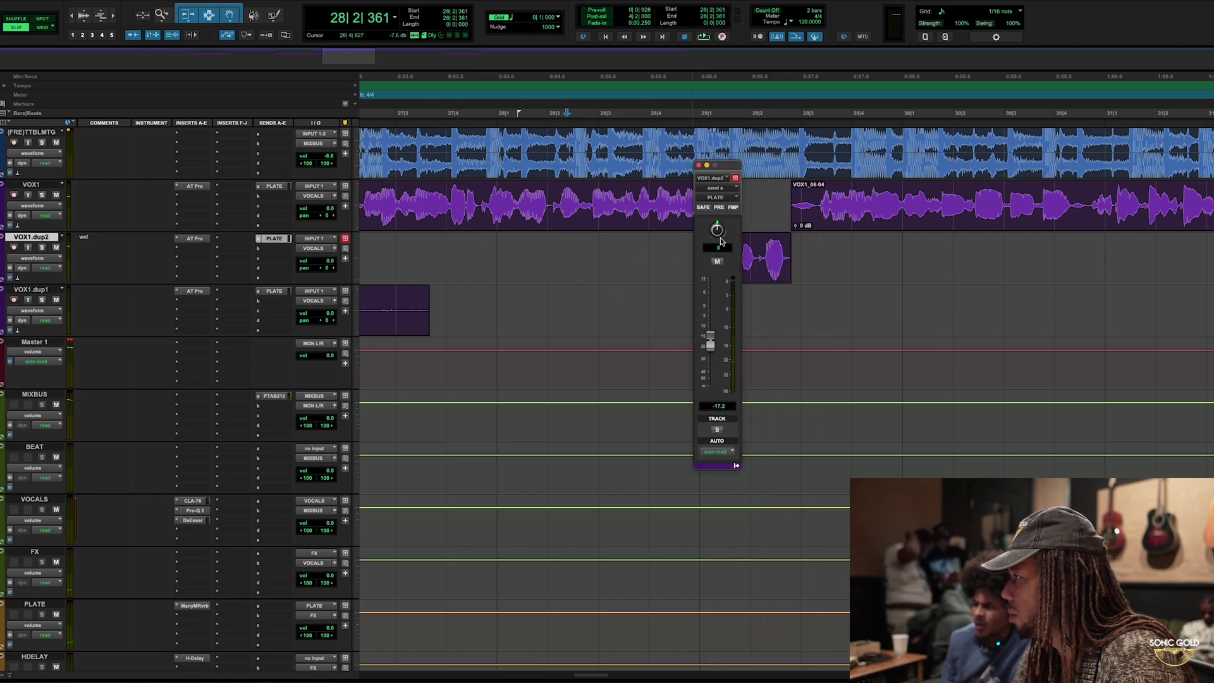
left_click_drag(728, 167, 600, 174)
key("space")
left_click_drag(583, 347, 583, 318)
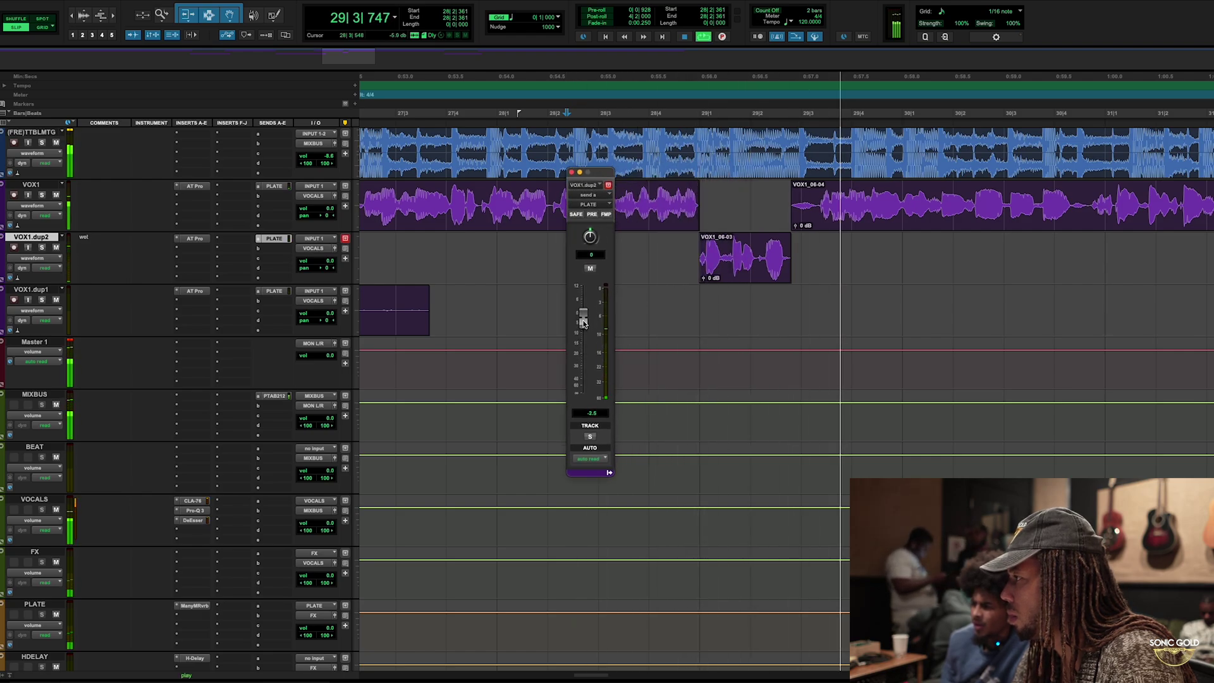
Step: Insert H-Delay (mono/stereo) on the wet track and set its dry/wet mix to about 15
left_click(192, 274)
mouse_move(221, 268)
mouse_move(291, 308)
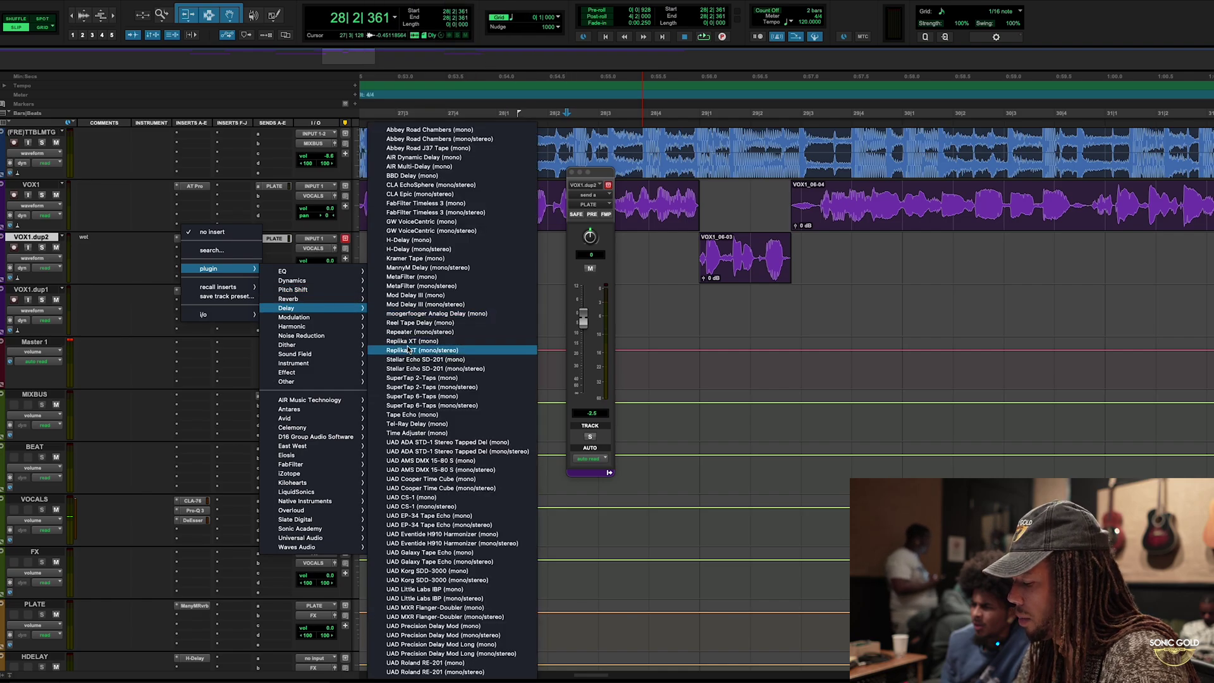
left_click(408, 240)
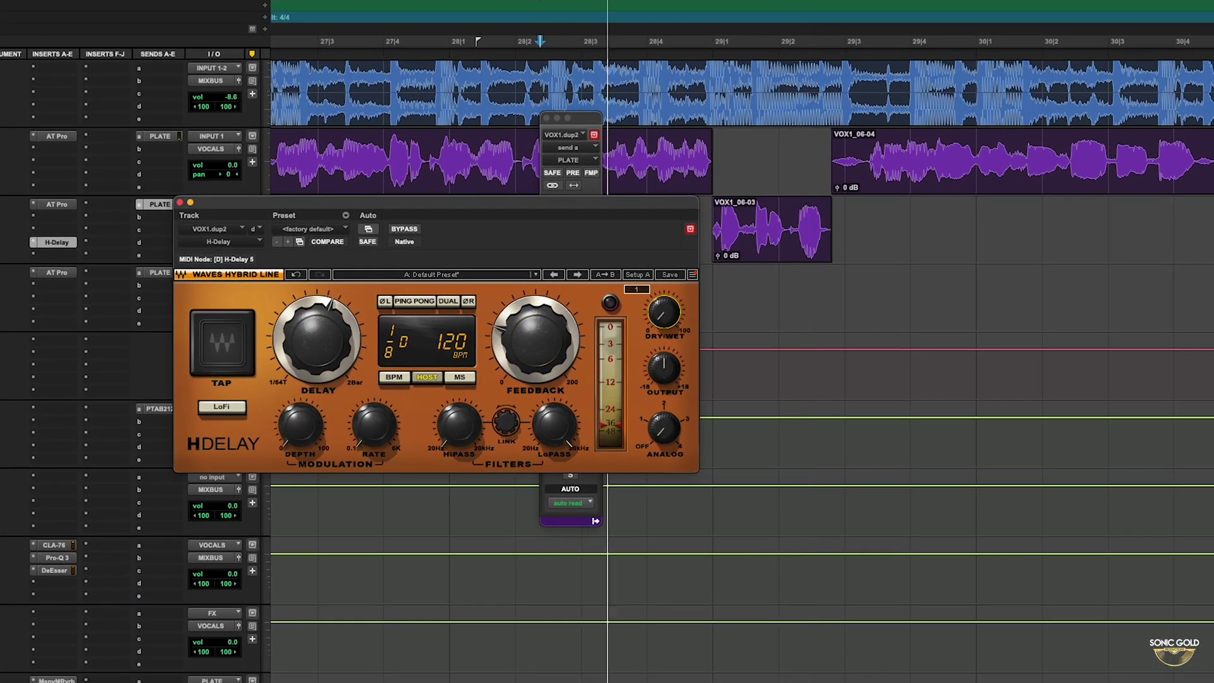
left_click_drag(664, 312, 665, 307)
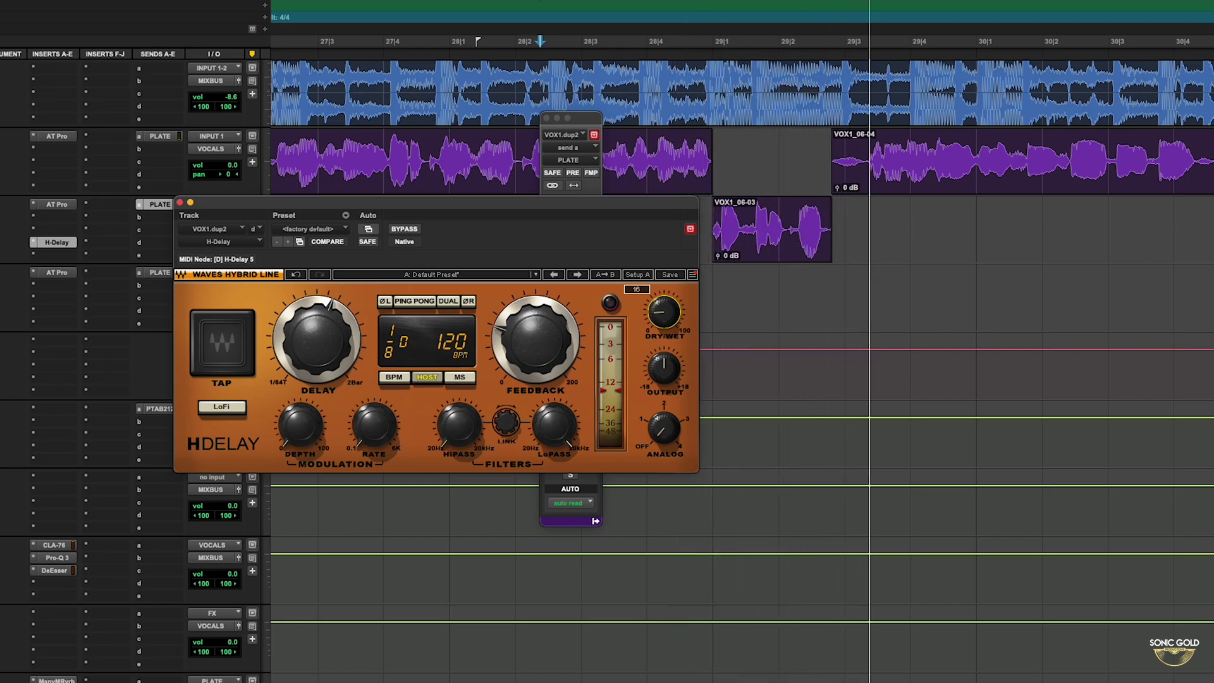
Step: Switch H-Delay to ping-pong mode, adjust its high-pass and low-pass filters, and set the feedback to 33
left_click(414, 301)
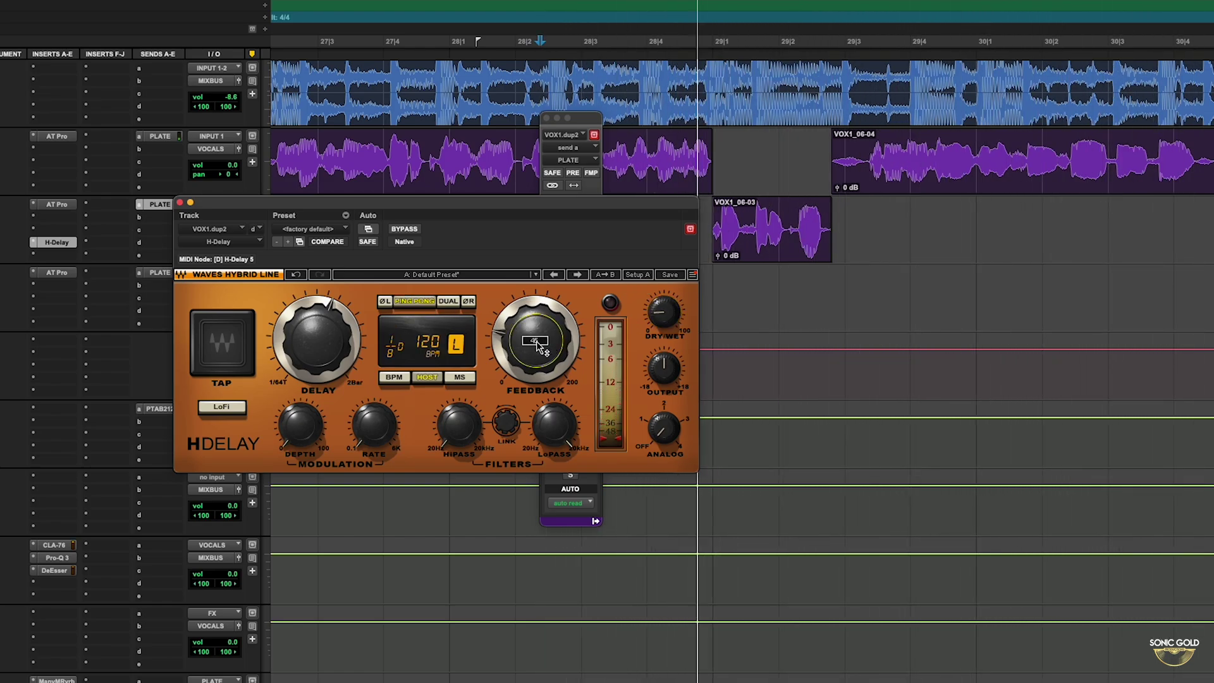
left_click_drag(536, 341, 535, 344)
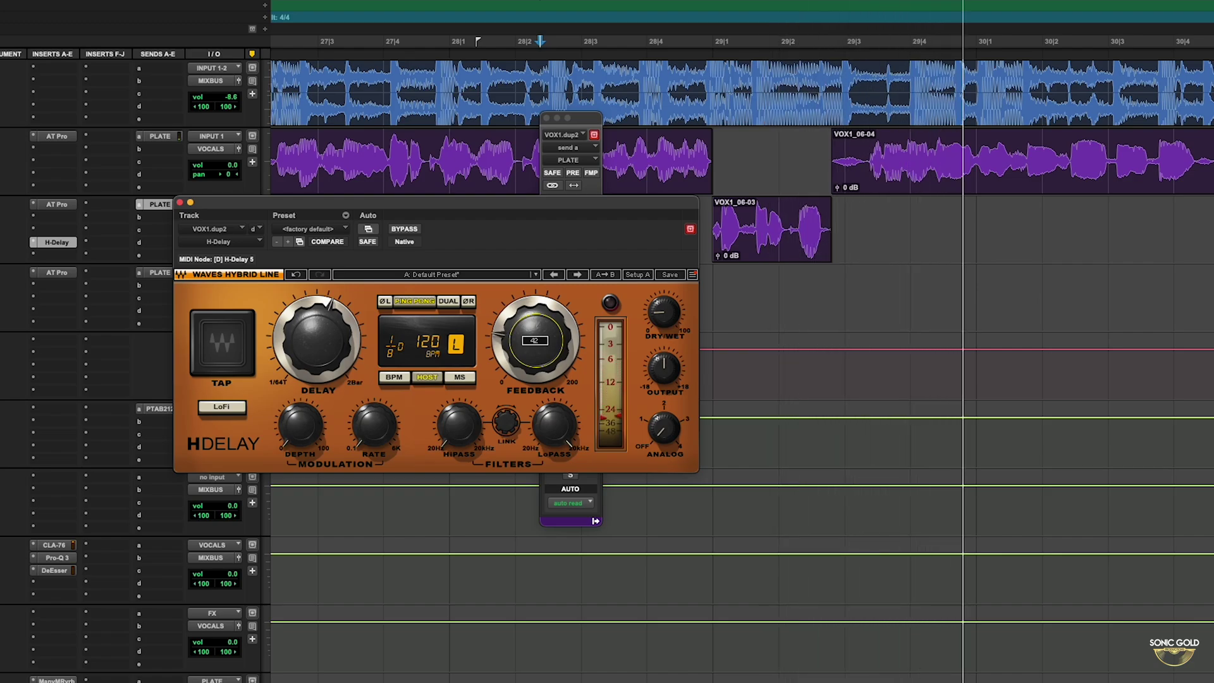
left_click_drag(553, 425, 553, 422)
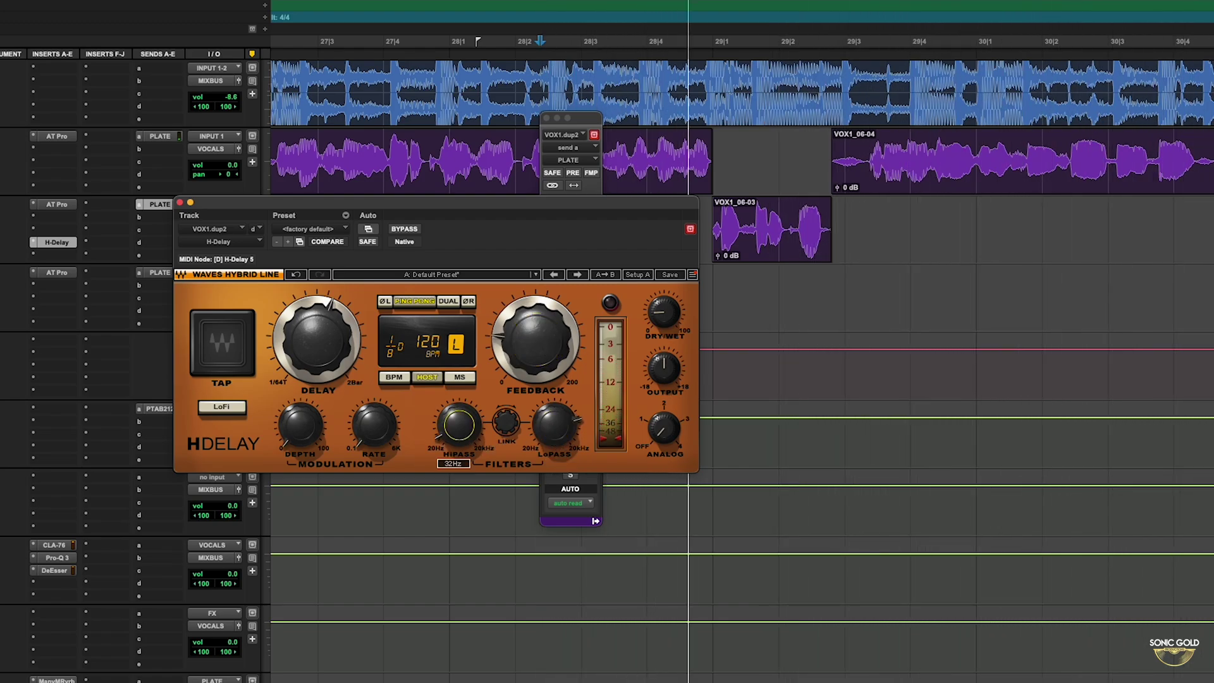
left_click(663, 311)
left_click_drag(536, 340, 536, 344)
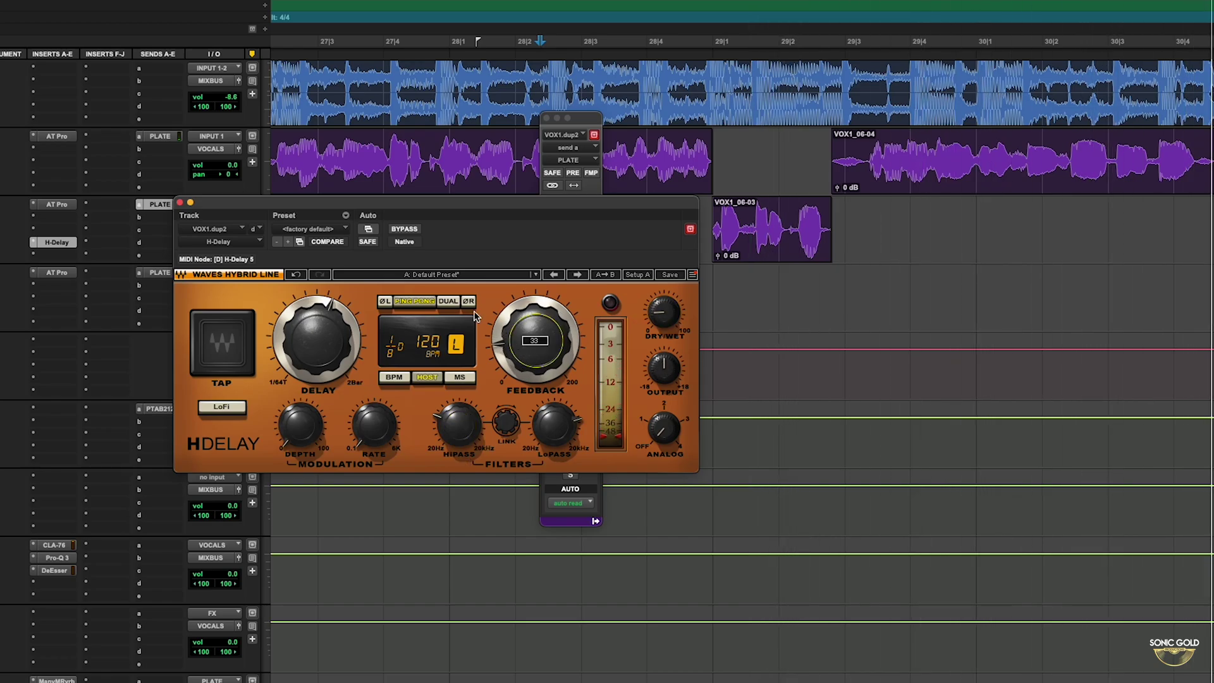
left_click(180, 203)
Step: Move the separated VOX1 phrase ending at 28|1|394 onto the wet track and play it back from 27|3|207
key("r")
key("r")
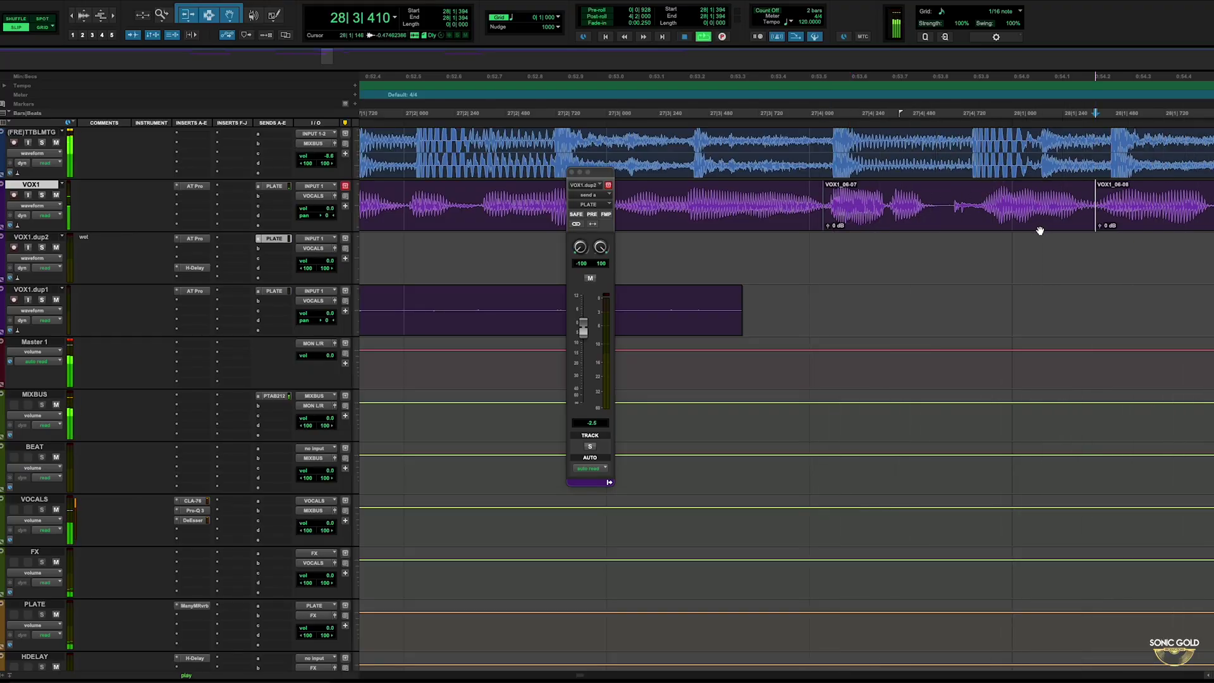
left_click_drag(1040, 231, 1049, 274)
left_click(651, 152)
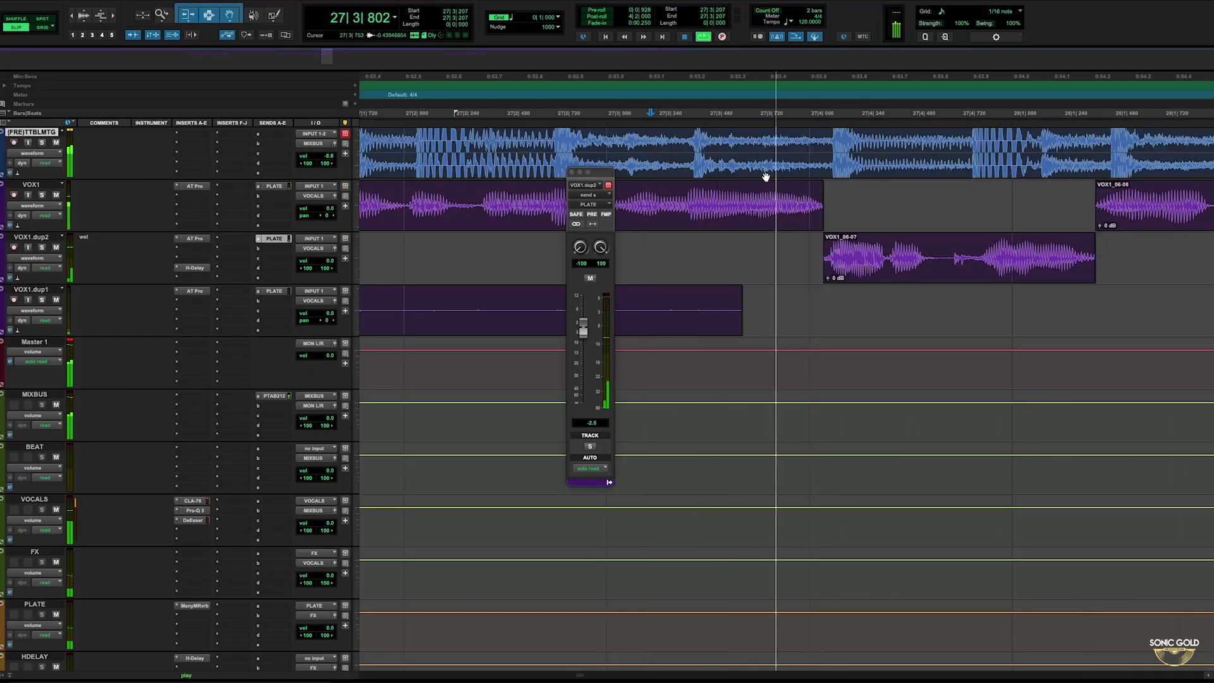
Step: Lower the wet track's PLATE send to -6.0 dB during playback
key("super+bracketleft")
key("super+bracketleft")
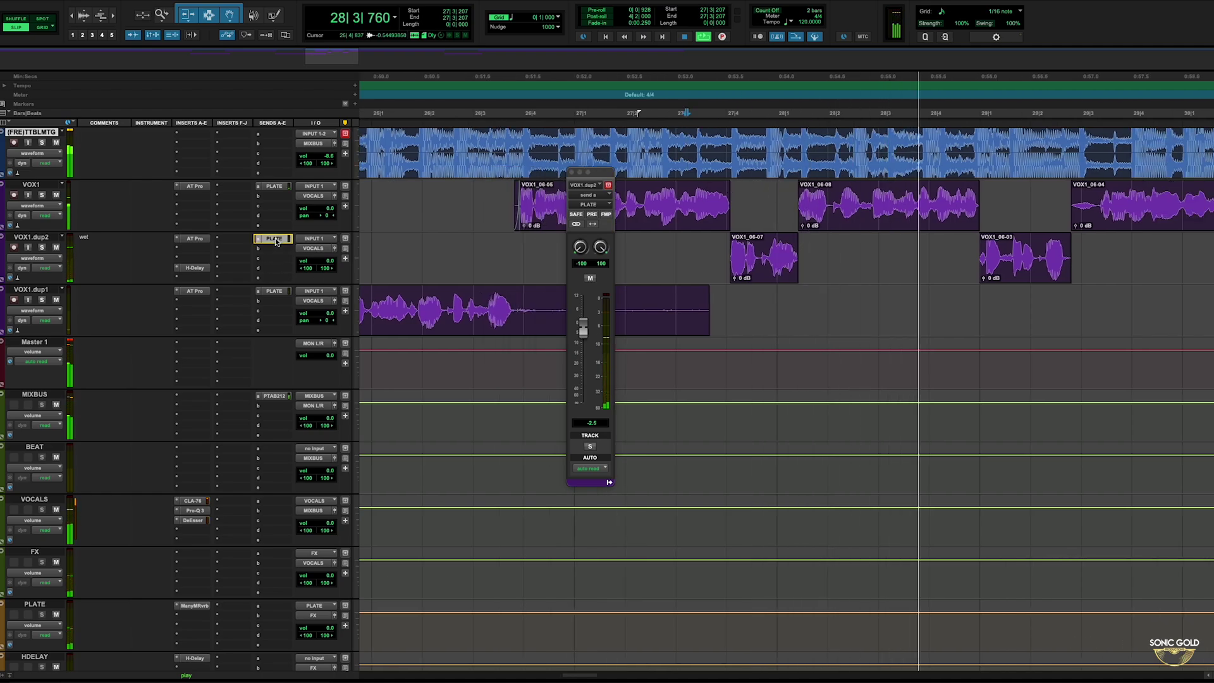
left_click_drag(583, 329, 586, 339)
Step: Move the VOX1 phrase from 30|3|082 to 30|4|310 onto the wet track, and audition the surrounding VOX1 passages
key("super+bracketleft")
key("super+bracketleft")
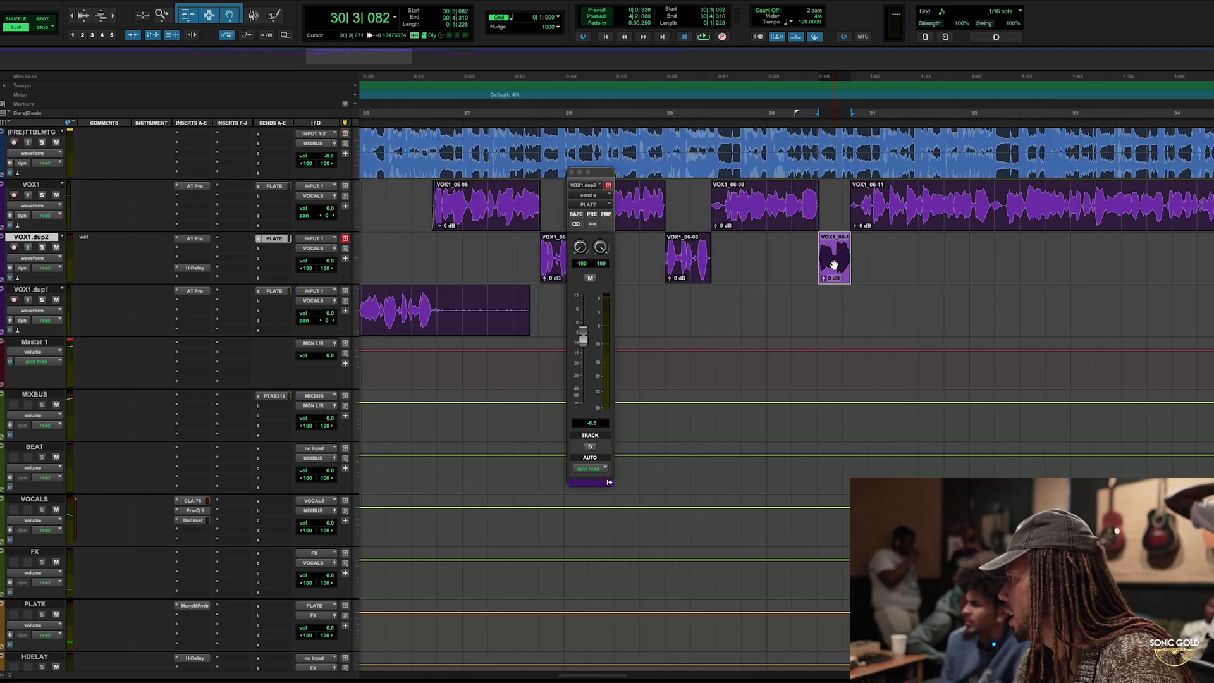
left_click_drag(764, 203, 808, 195)
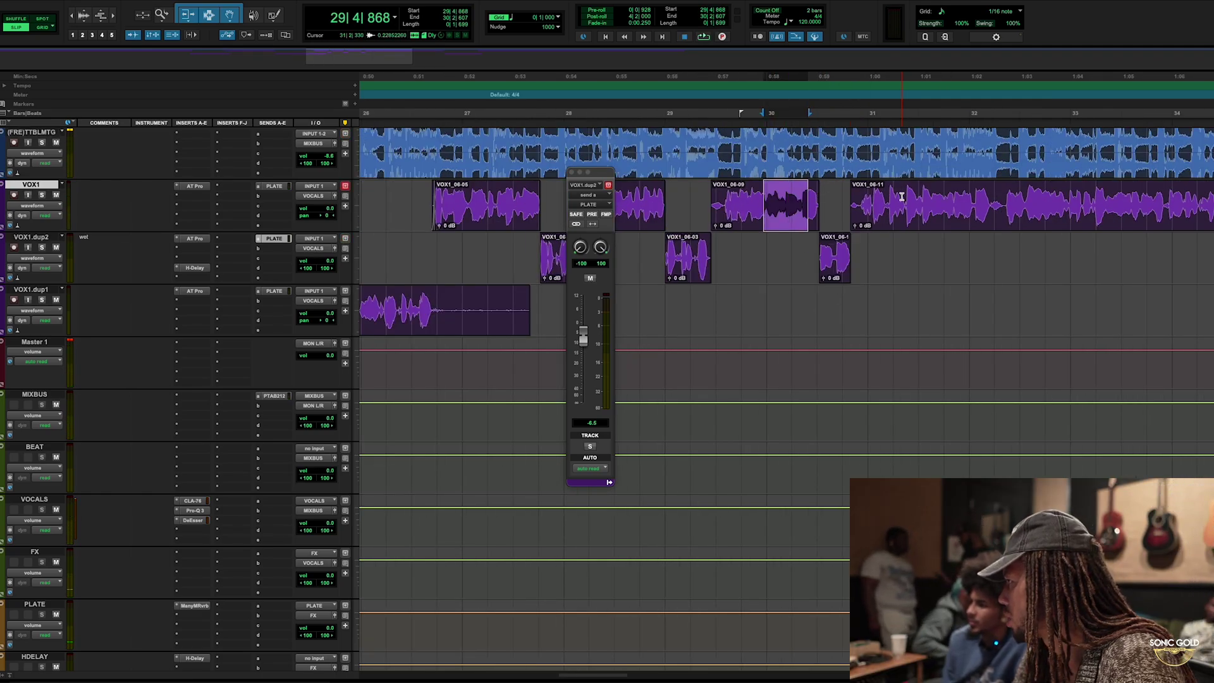
left_click_drag(903, 197, 976, 198)
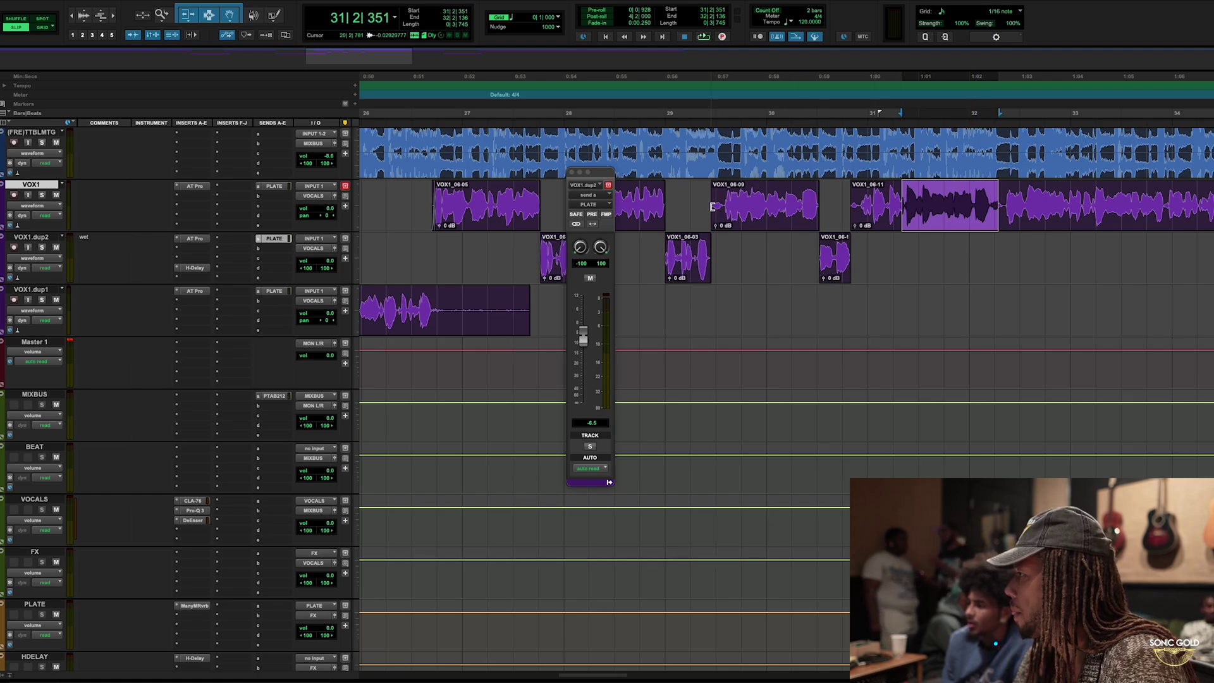
left_click(644, 197)
key("space")
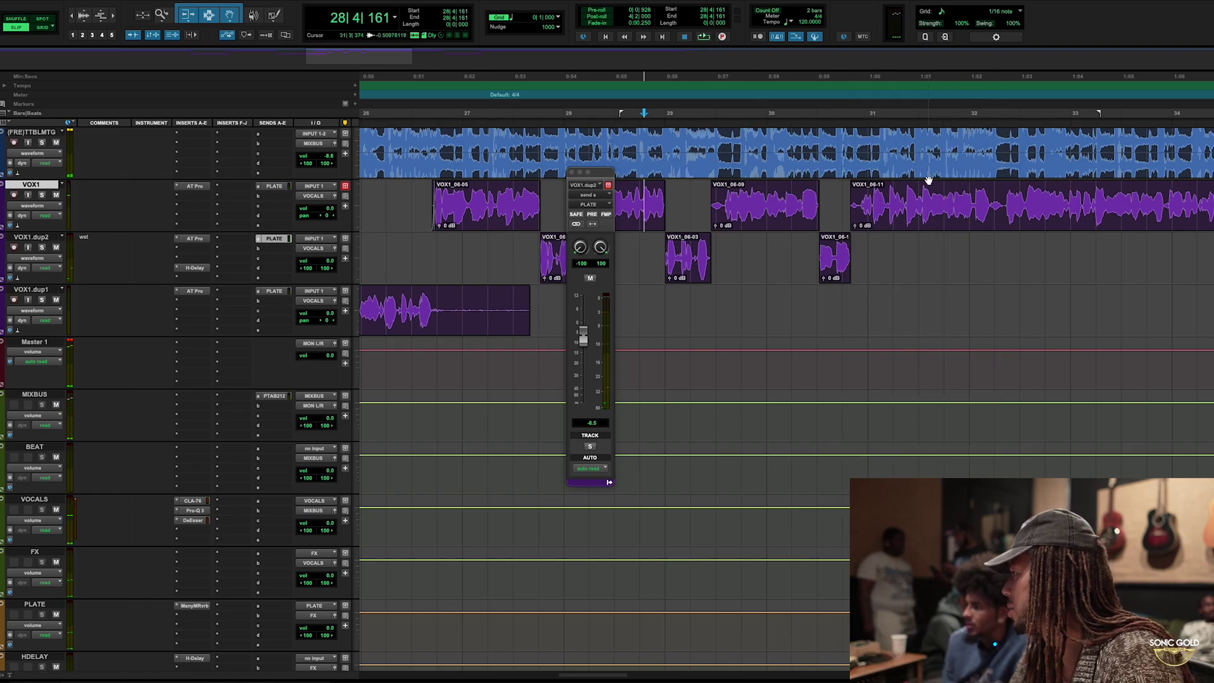
Step: Separate the VOX1 phrase from 31|4|399 to 32|1|799, move it onto the wet track, and listen to the transition
key("super+bracketright")
key("super+bracketright")
key("super+bracketright")
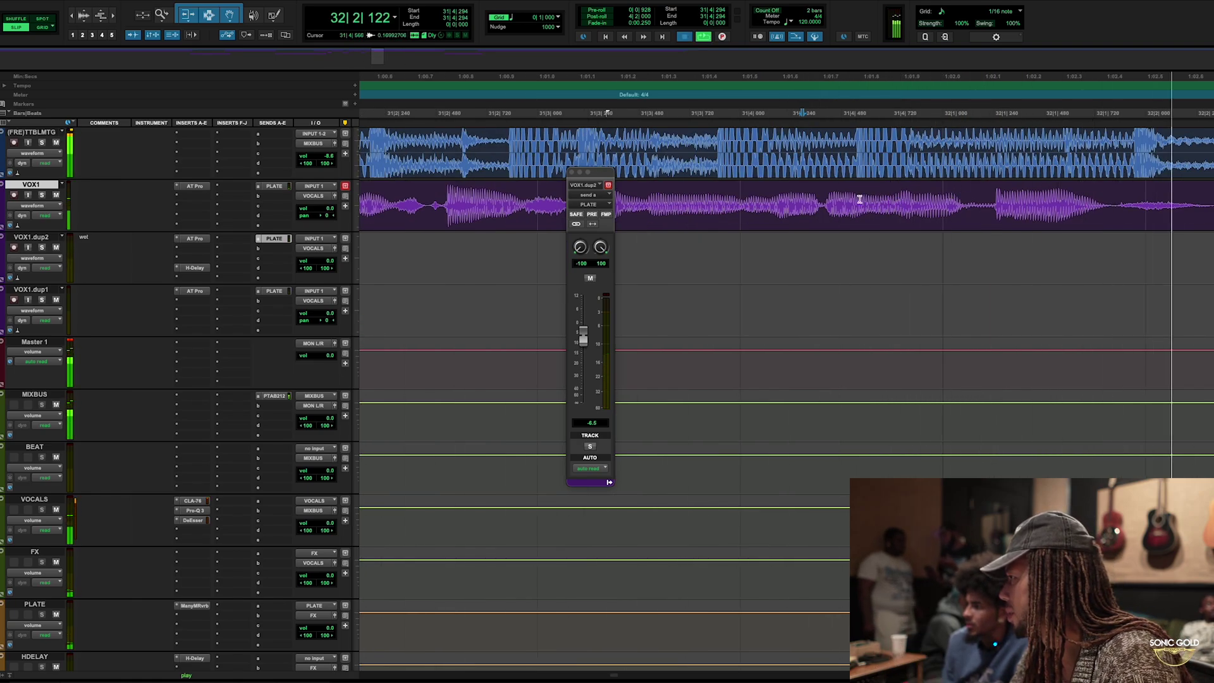
left_click_drag(826, 201, 1108, 205)
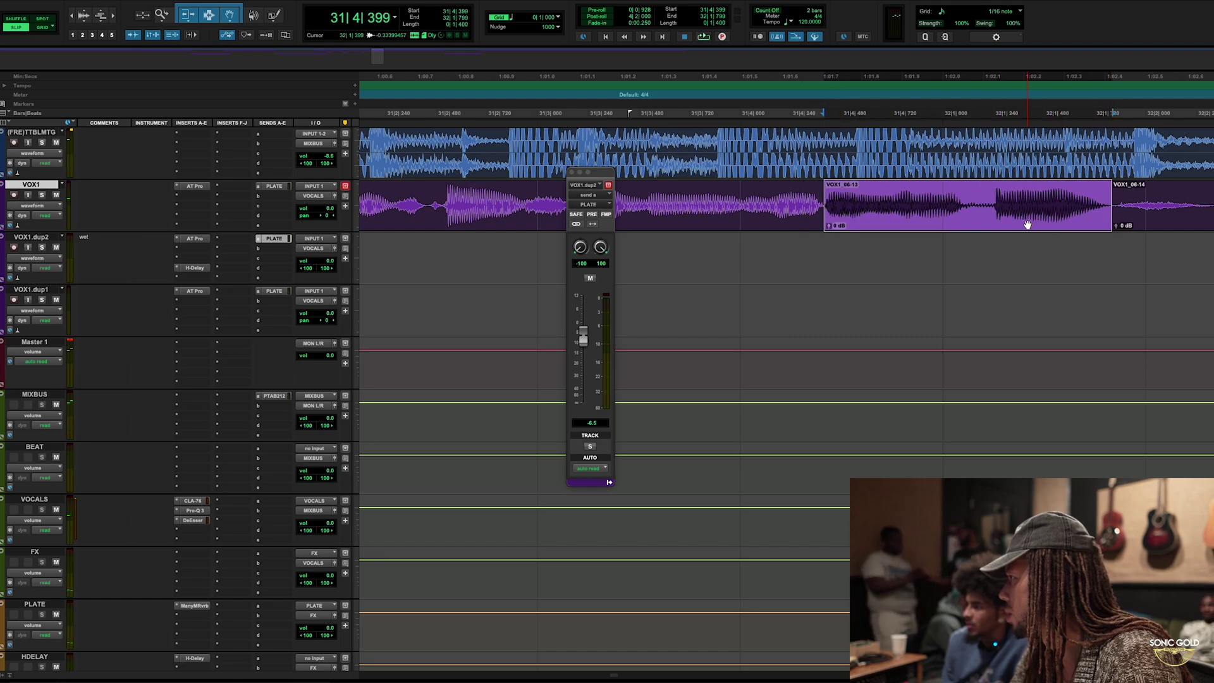
left_click_drag(1028, 225, 840, 260)
key("super+z")
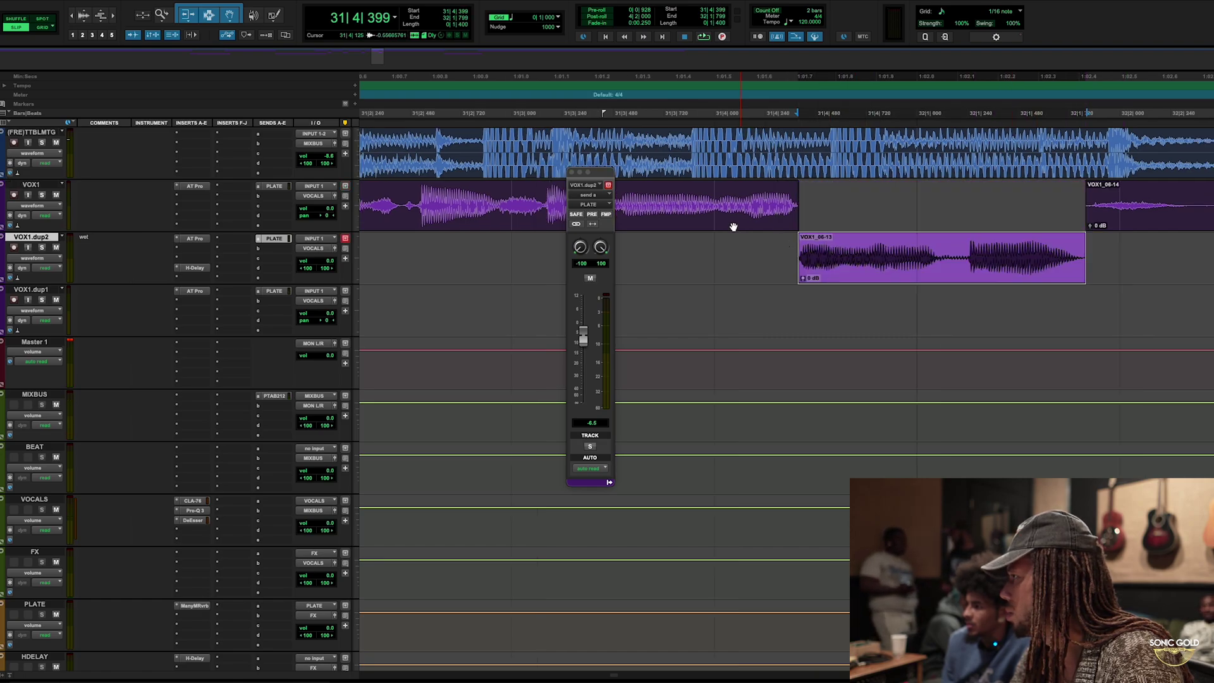
left_click(469, 202)
key("space")
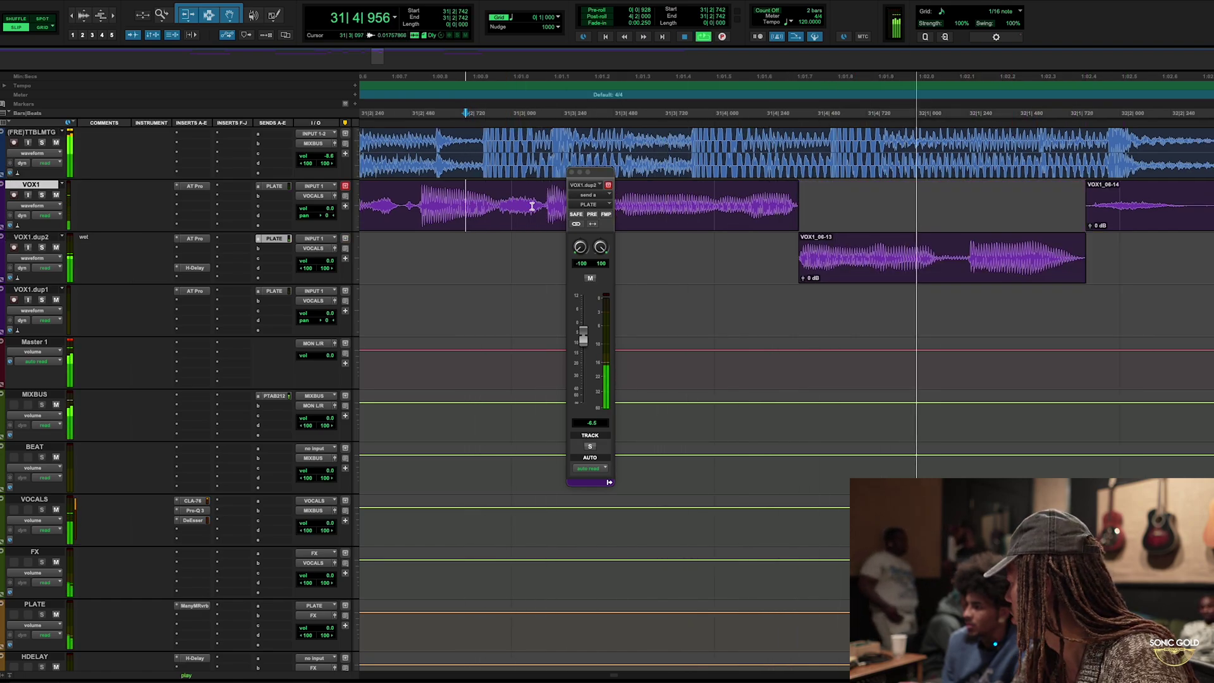
key("super+bracketleft")
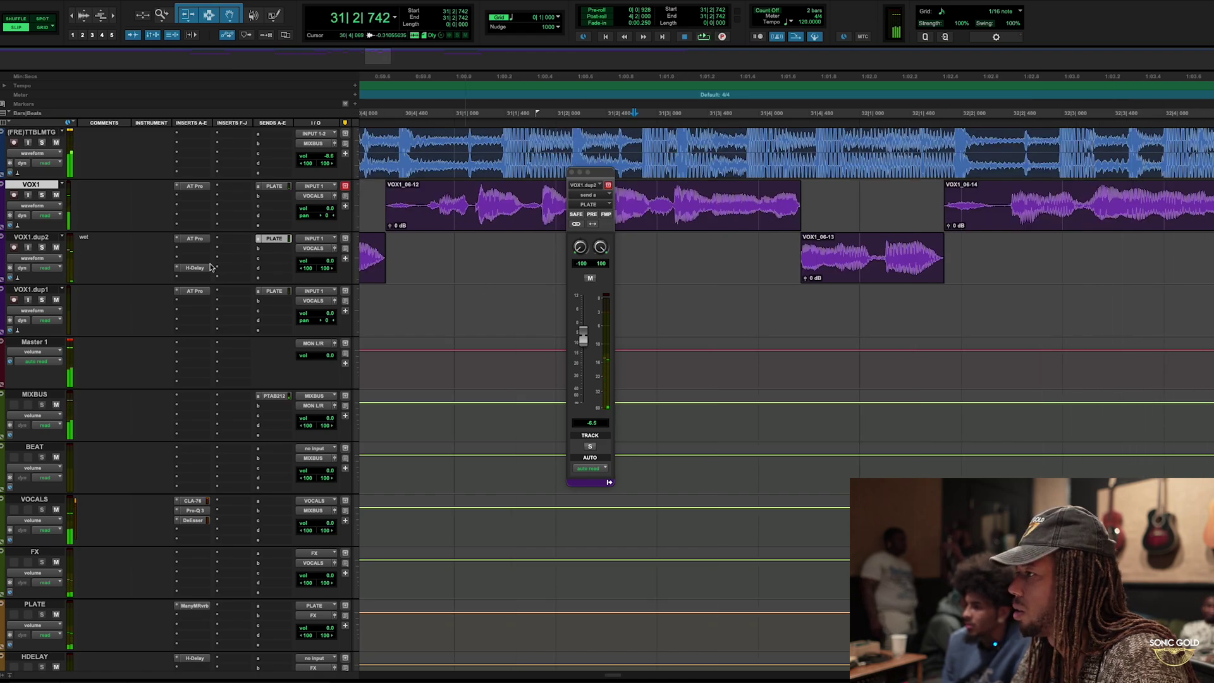
Step: Insert MetaFlanger (stereo) after H-Delay on the wet track and adjust its stereo setting while playing the phrase soloed
left_click(190, 248)
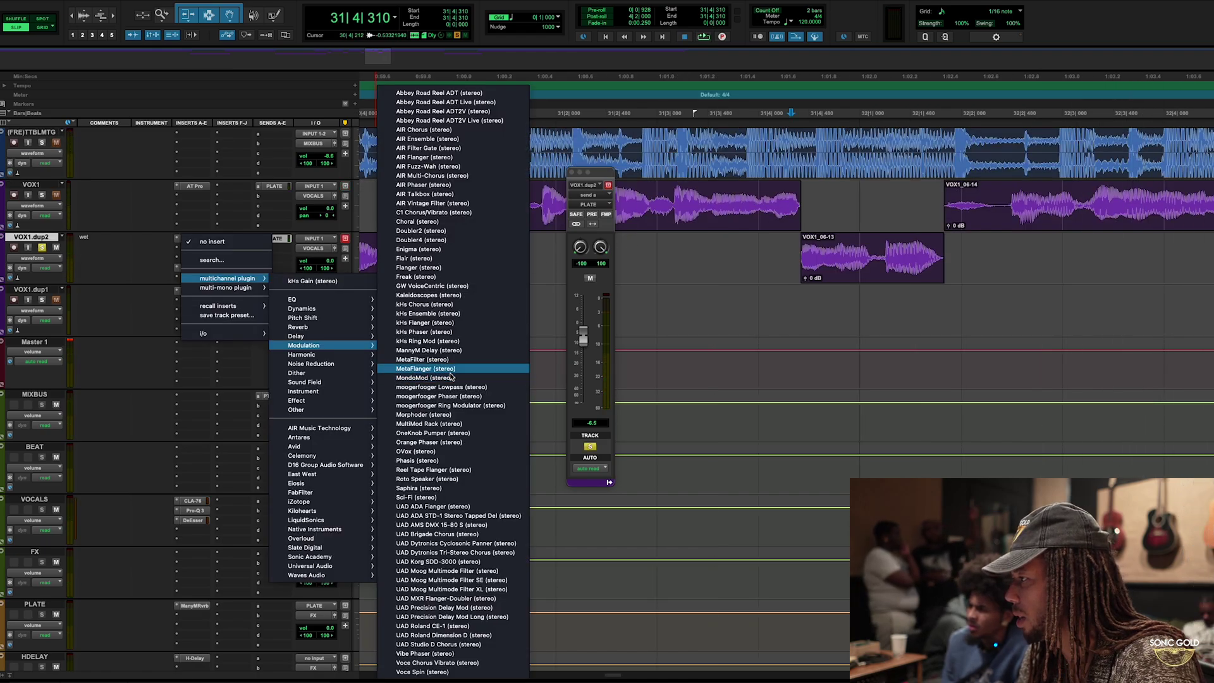
left_click(451, 373)
key("space")
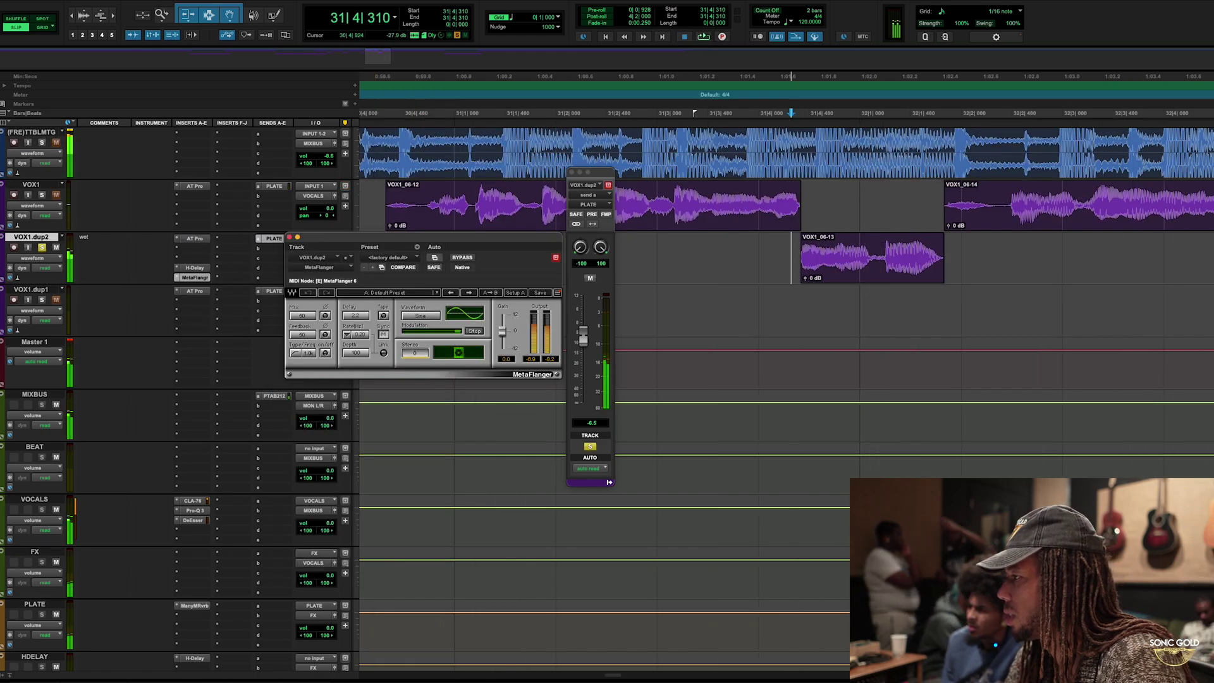
key("space")
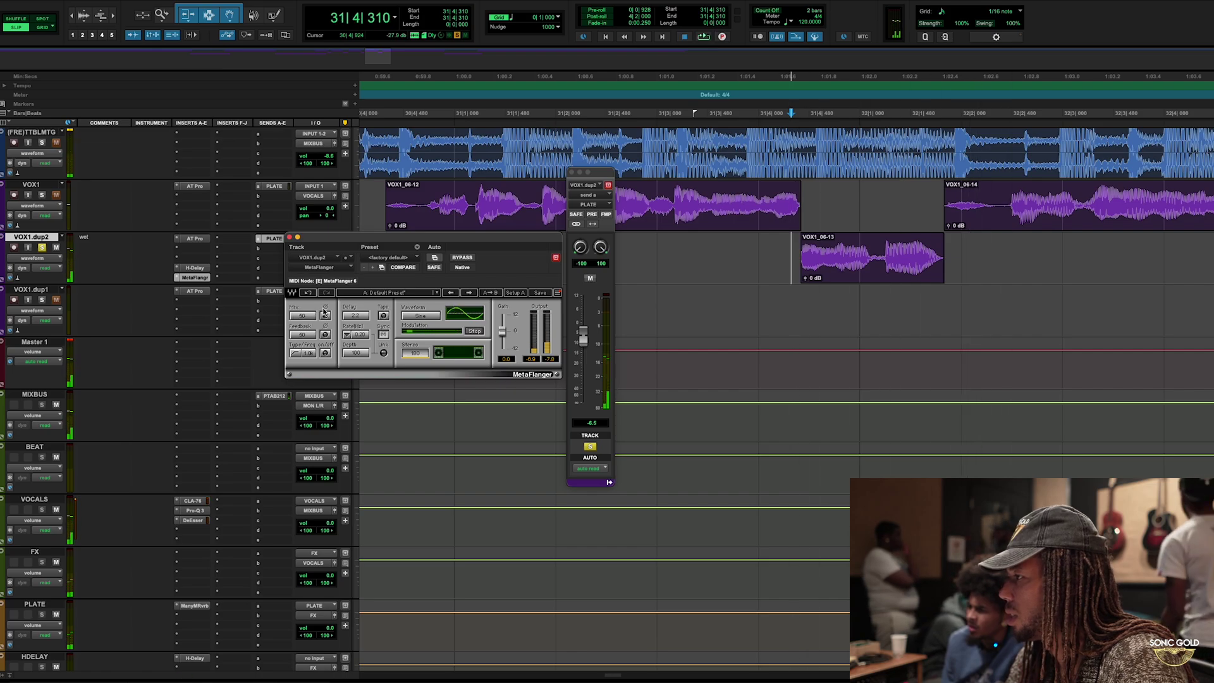
Step: Adjust the MetaFlanger mix while repeatedly playing the soloed wet phrase from 31|4|310
key("space")
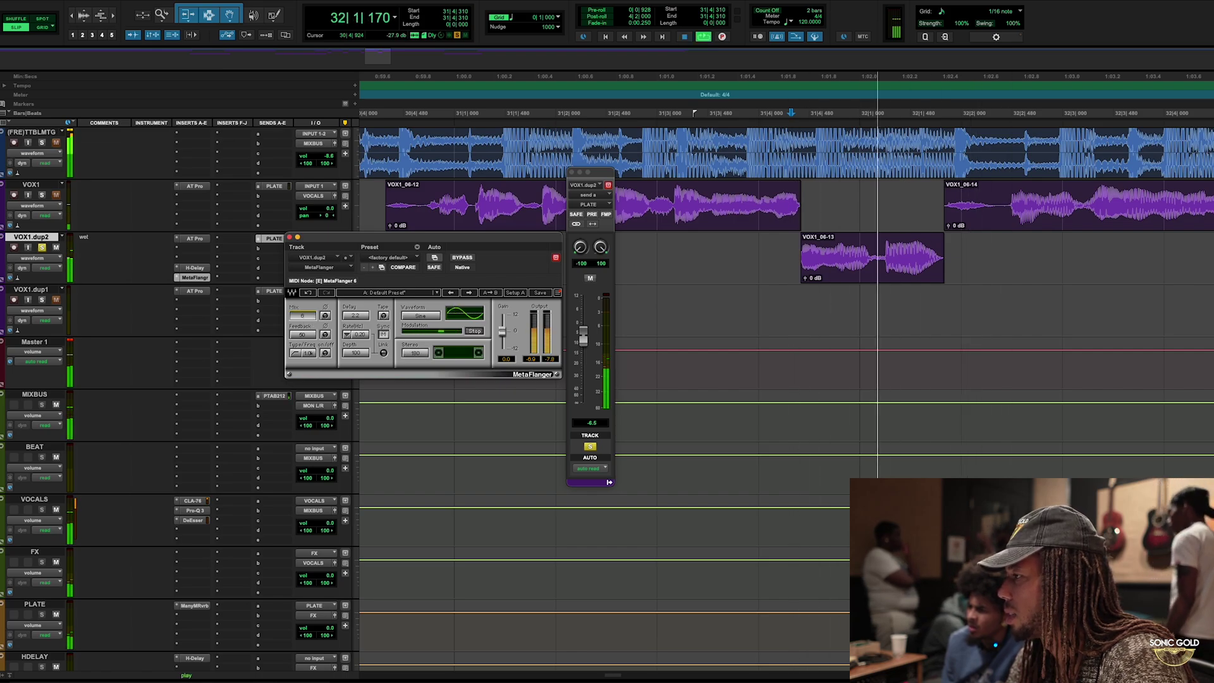
key("space")
key("space")
left_click_drag(304, 321, 304, 314)
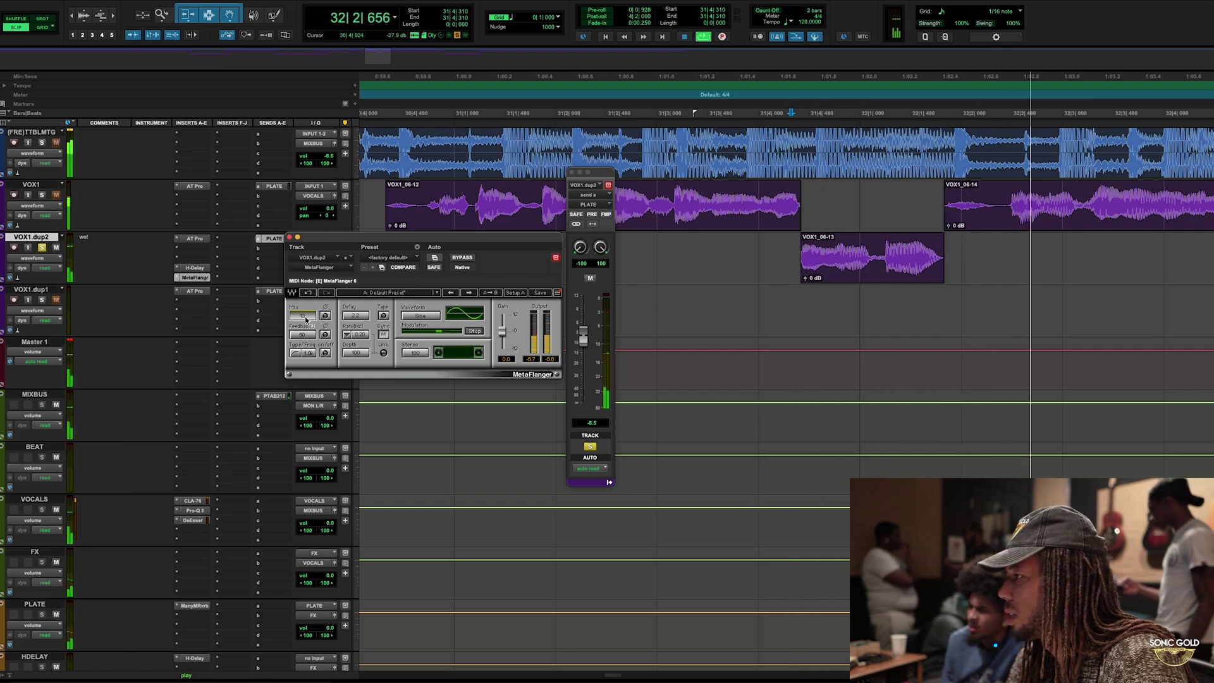
key("space")
key("space")
key("space")
key("space")
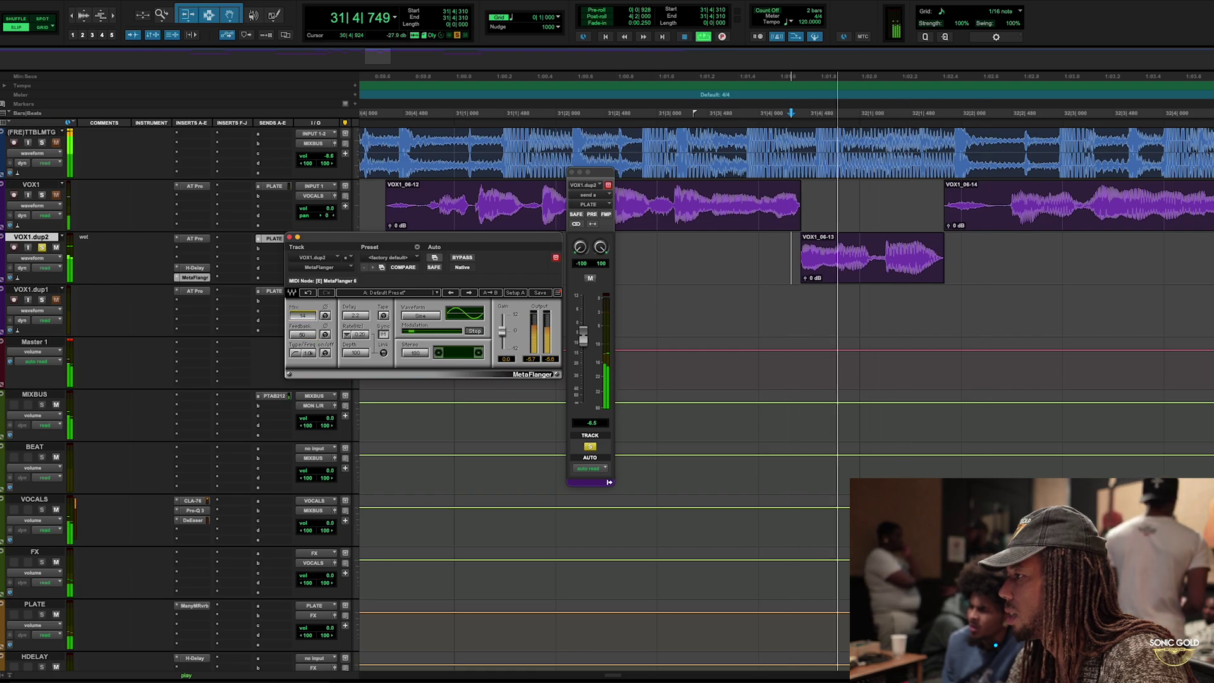
key("space")
key("space")
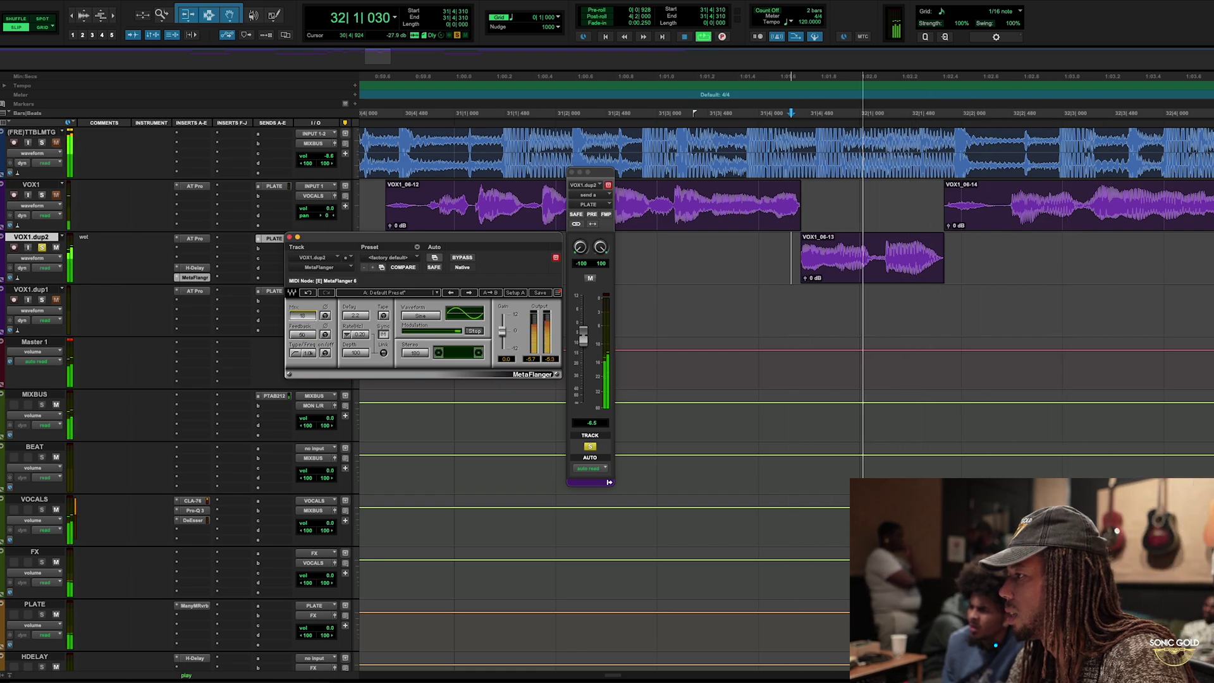
key("space")
Step: Change the wet track's comment to "wet fx vocal" and close the MetaFlanger and PLATE send windows
left_click(290, 238)
key("r")
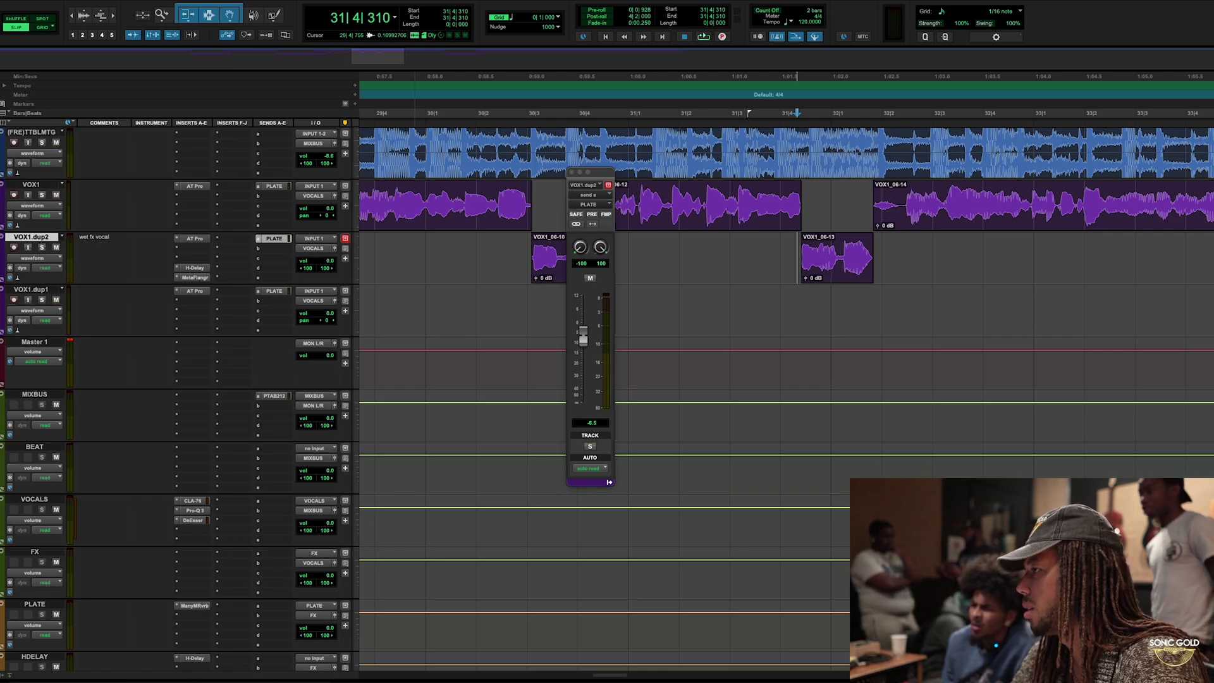
left_click(572, 173)
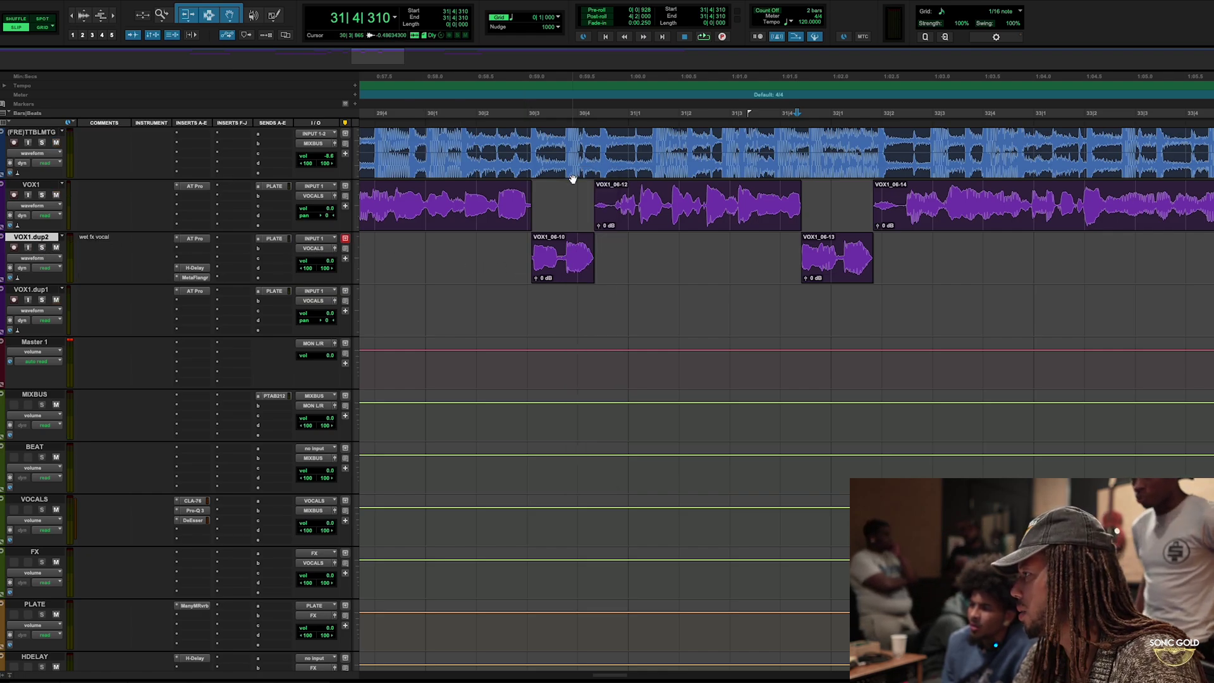
scroll(598, 258, "down", 1)
scroll(602, 215, "down", 1)
scroll(602, 215, "up", 2)
key("r")
key("r")
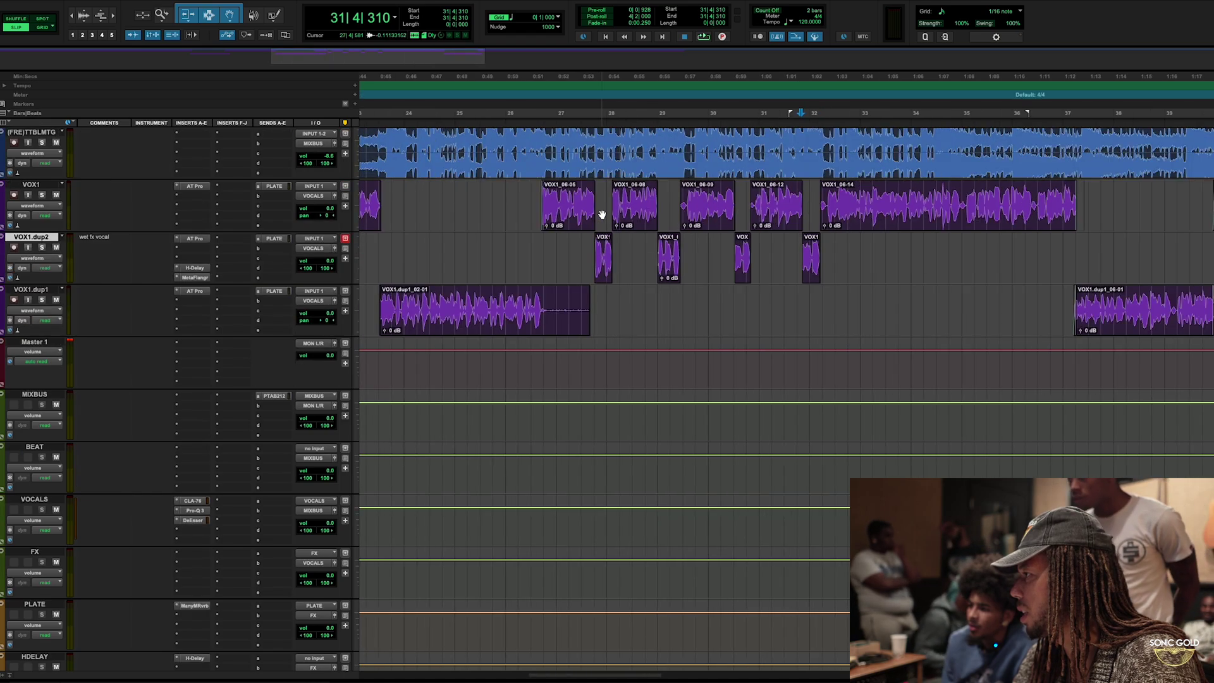
Step: Move the VOX1.dup1 track directly beneath VOX1 and colour the wet fx vocal track VOX1.dup2 yellow
left_click_drag(53, 291, 46, 253)
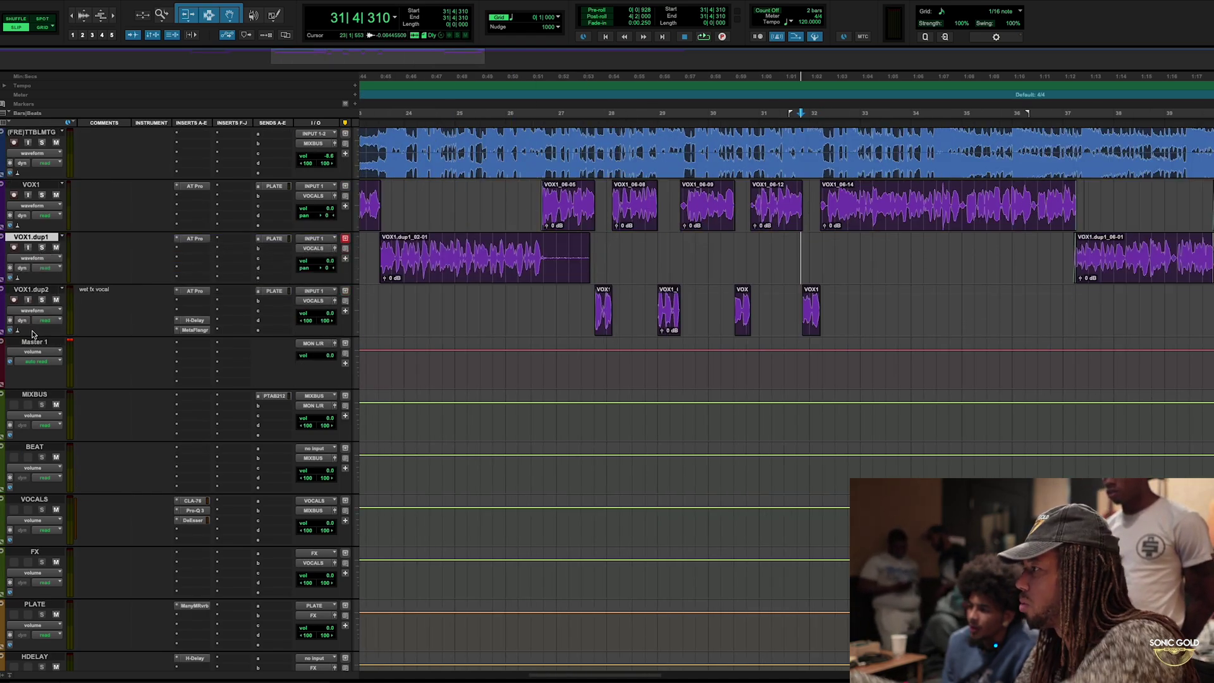
left_click_drag(34, 336, 34, 345)
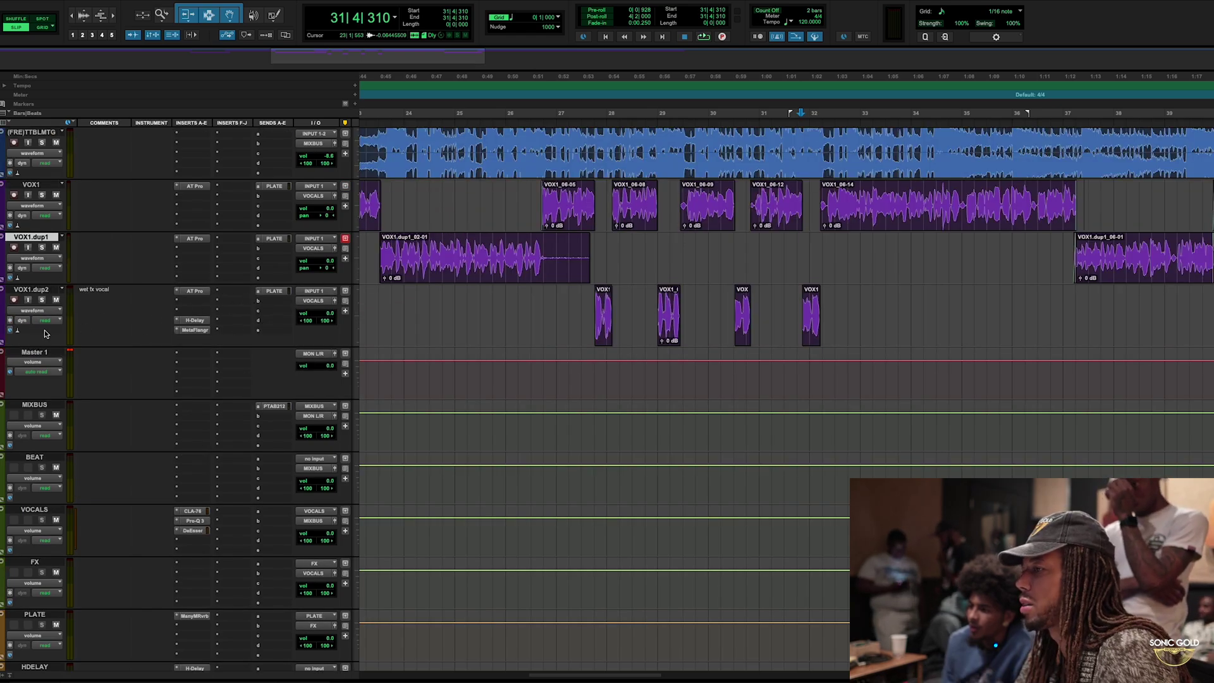
double_click(3, 314)
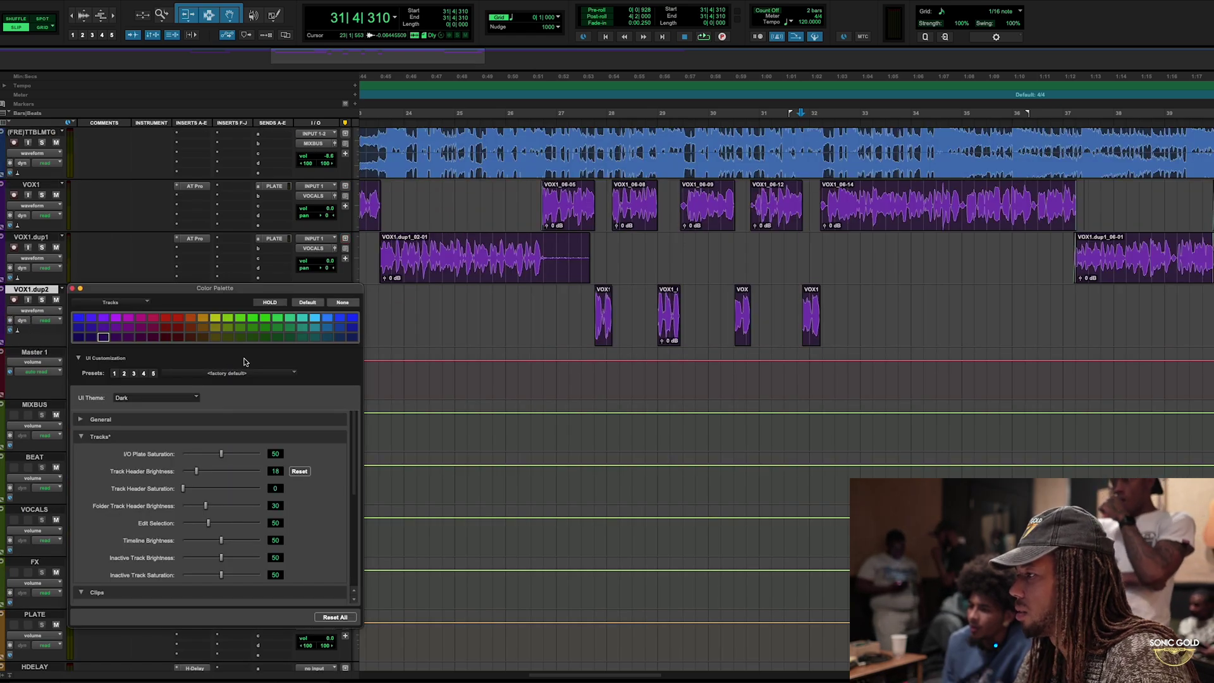
left_click(215, 318)
left_click(79, 289)
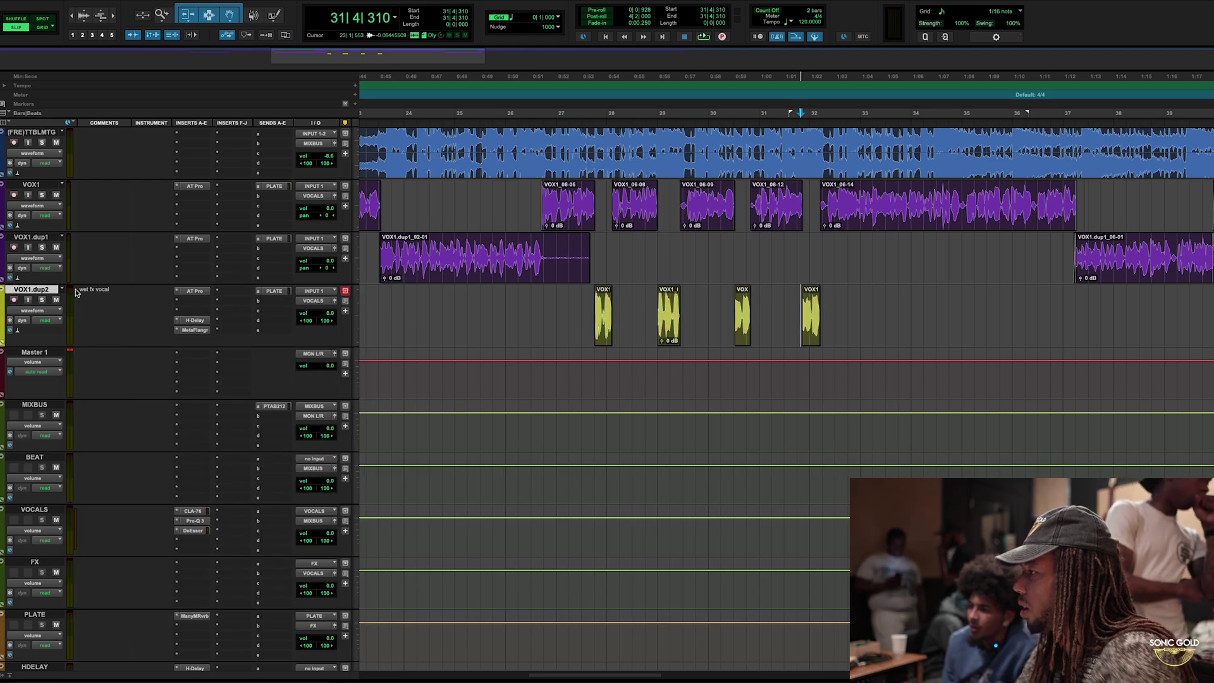
Step: Set the wet track's PLATE send level to -2.5 dB while playing the passage from 27|2|003
left_click_drag(577, 324, 901, 310)
left_click(571, 295)
key("space")
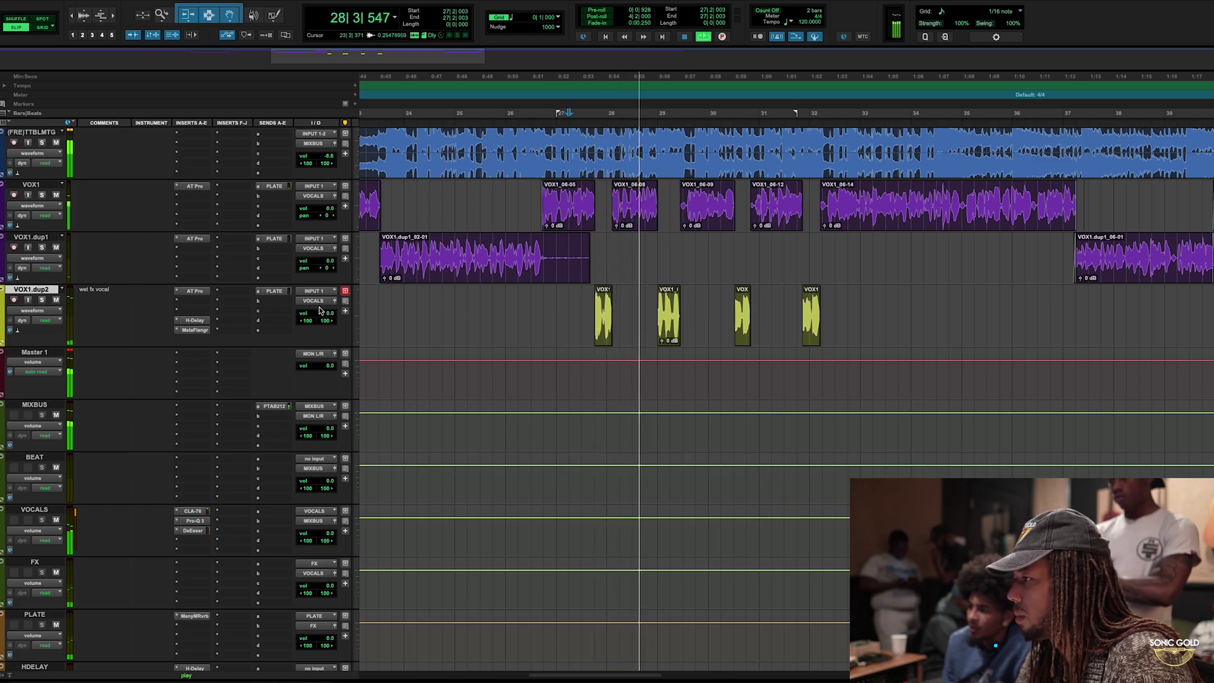
left_click(274, 291)
left_click_drag(583, 343, 586, 336)
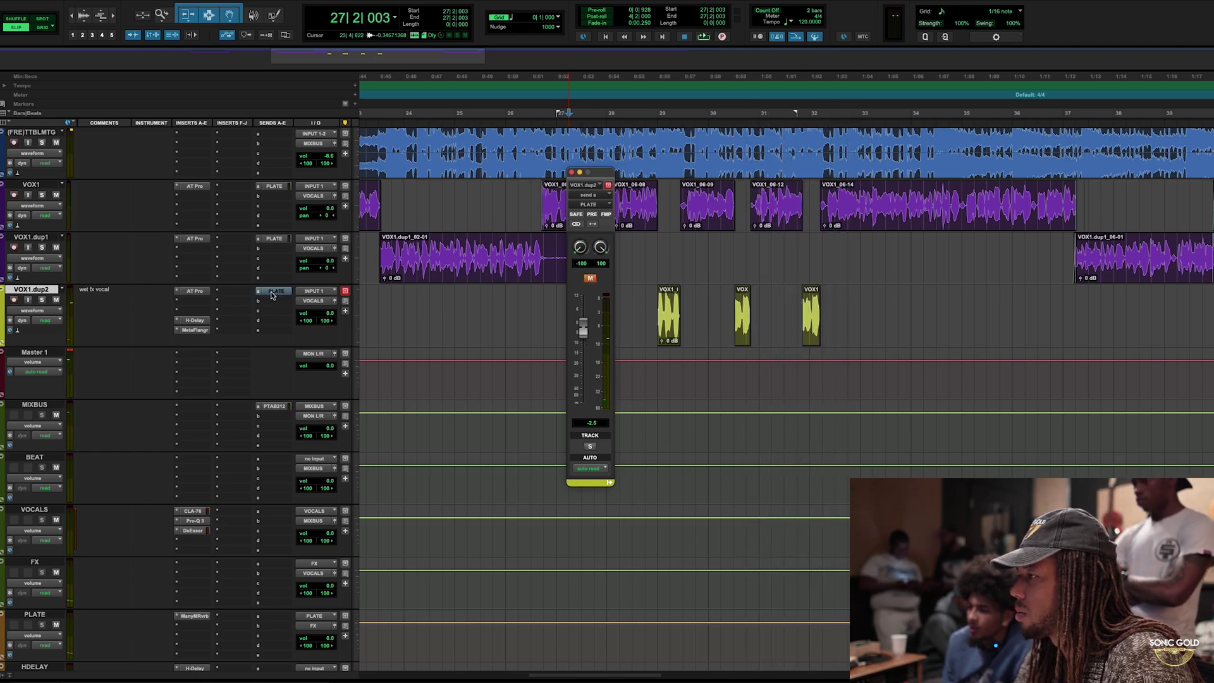
Step: Try AIR Reverb (stereo) on the wet track and listen to the soloed phrase from 28|4|591
left_click(226, 299)
mouse_move(272, 292)
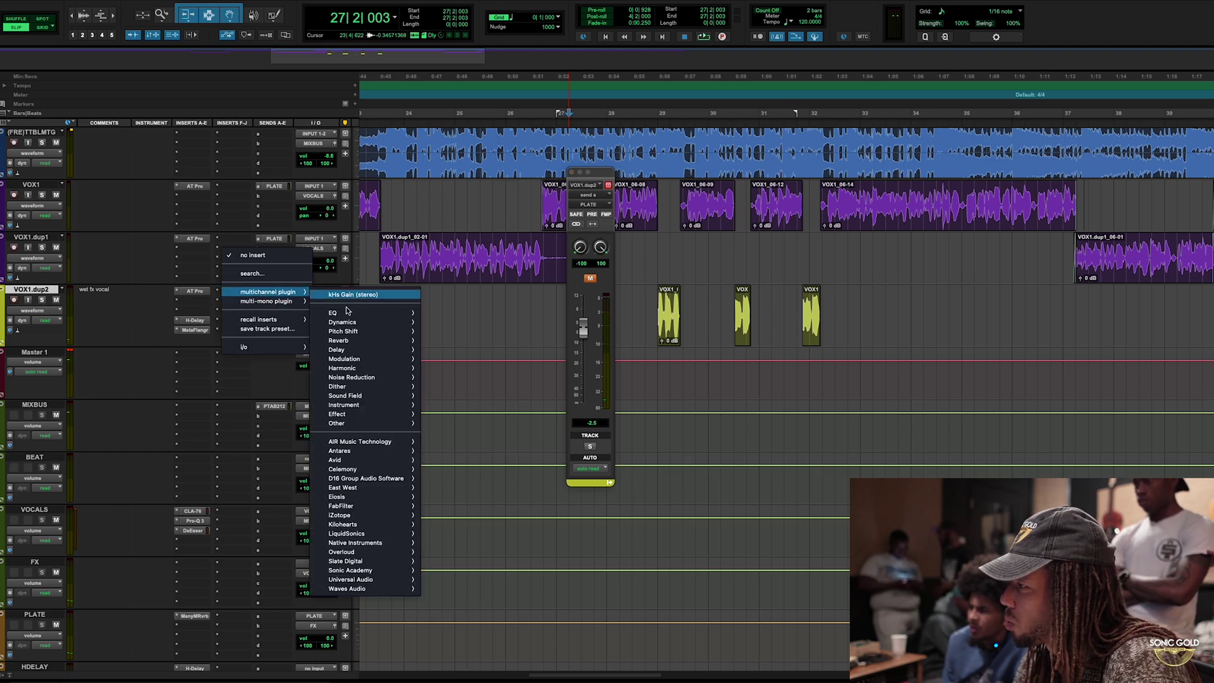
mouse_move(364, 341)
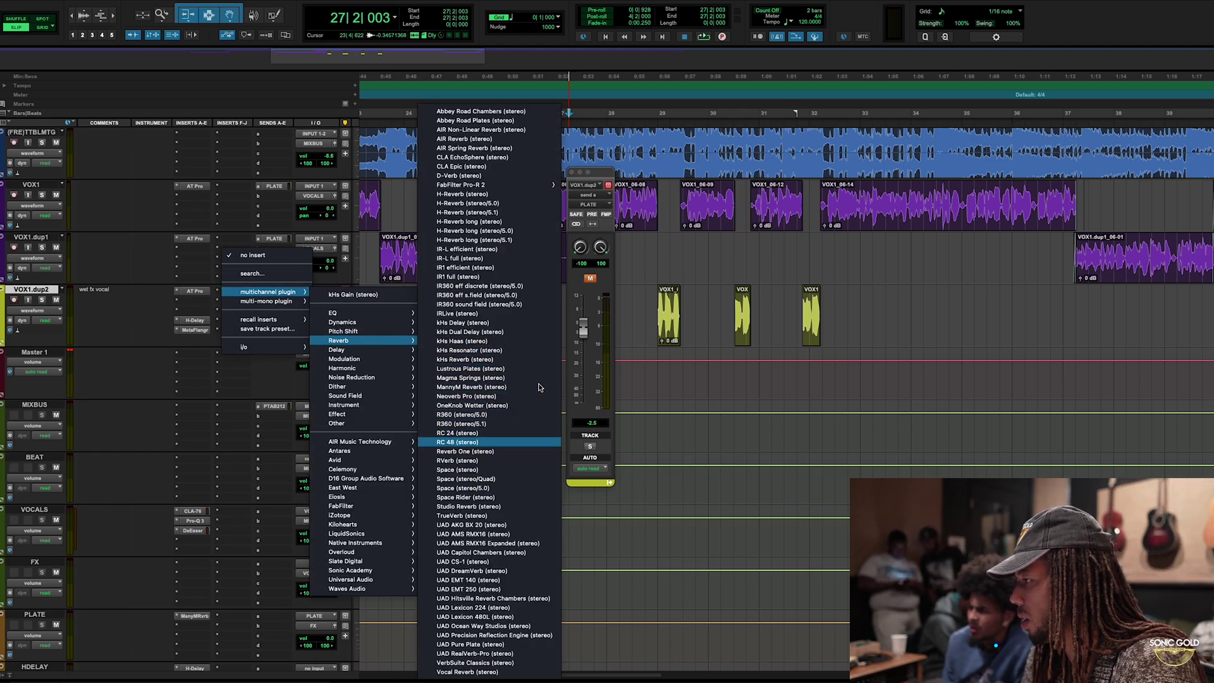
left_click(465, 138)
key("space")
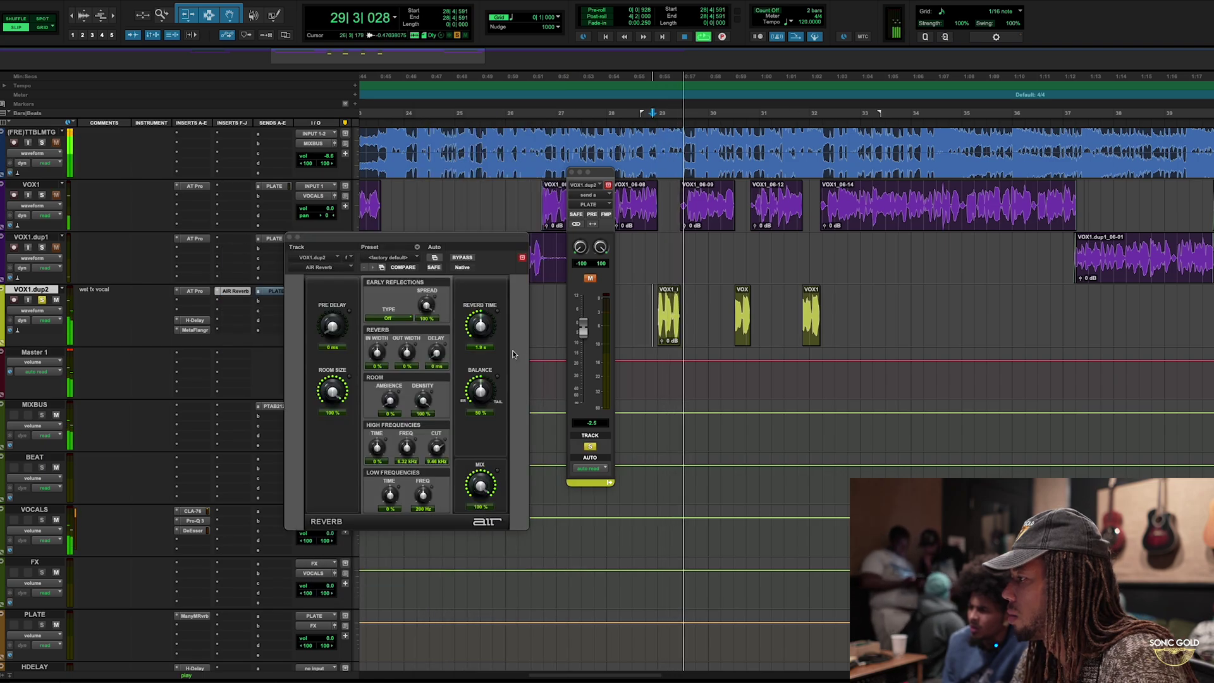
key("space")
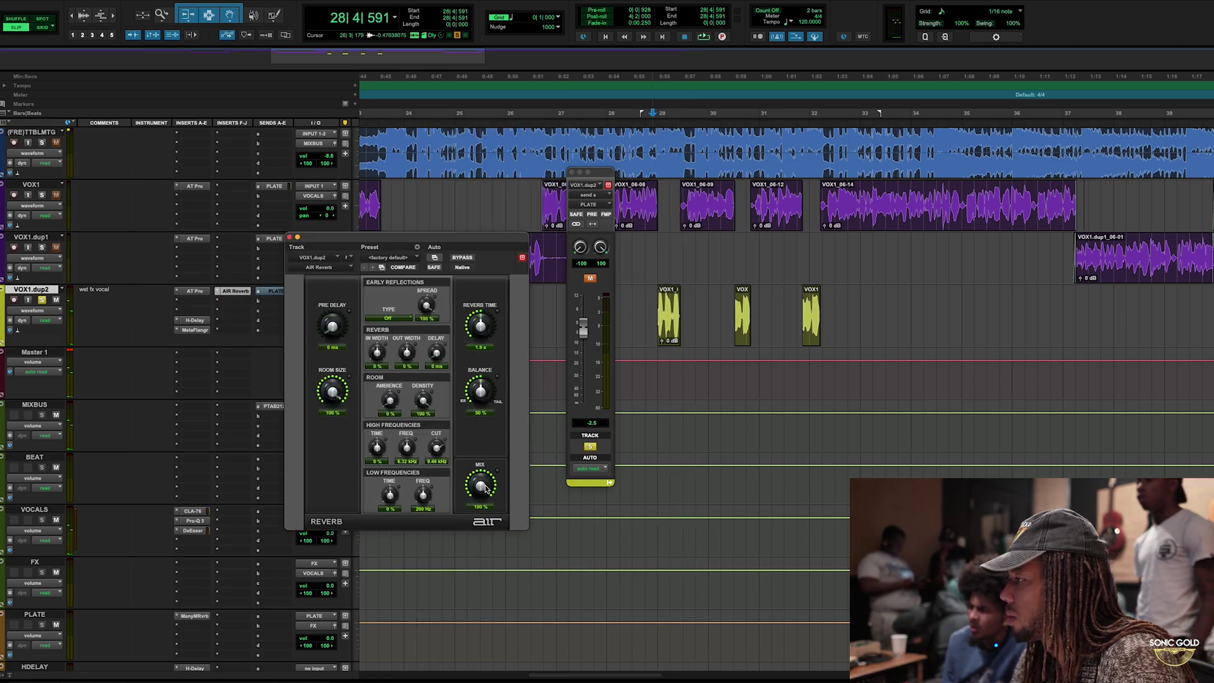
Step: Try an AIR Reverb mix of 37% and a 1 ms pre-delay while replaying the soloed wet phrase
key("space")
scroll(488, 476, "up", 5)
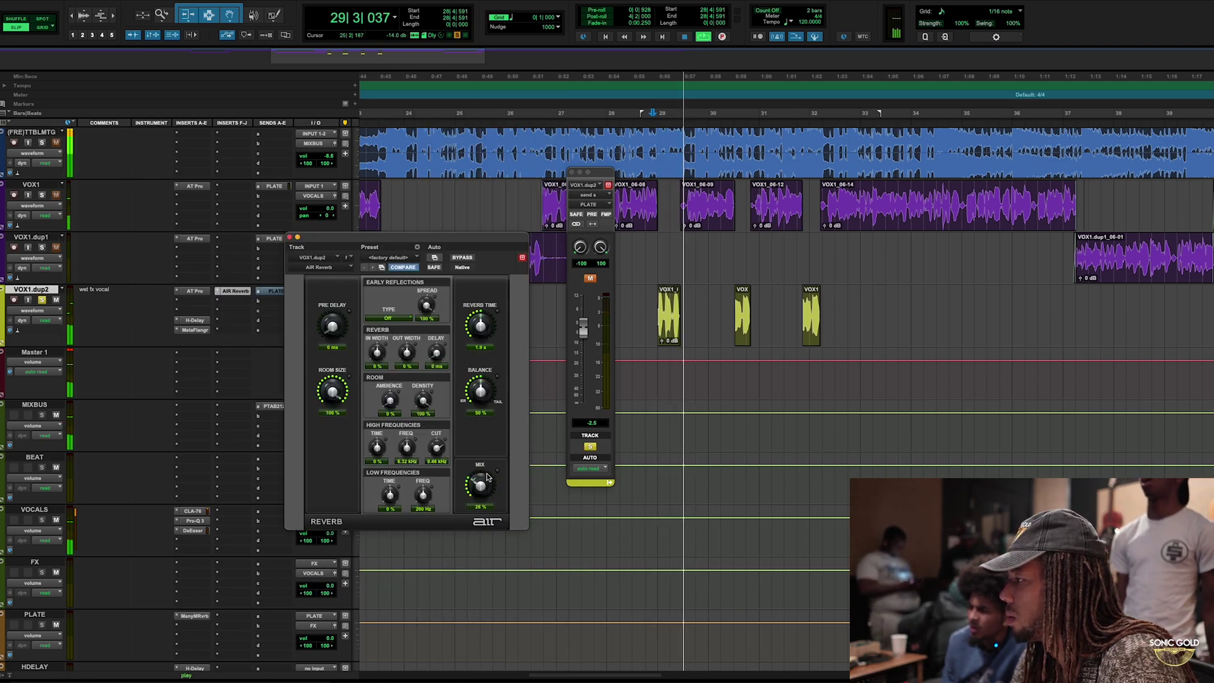
scroll(485, 490, "up", 1)
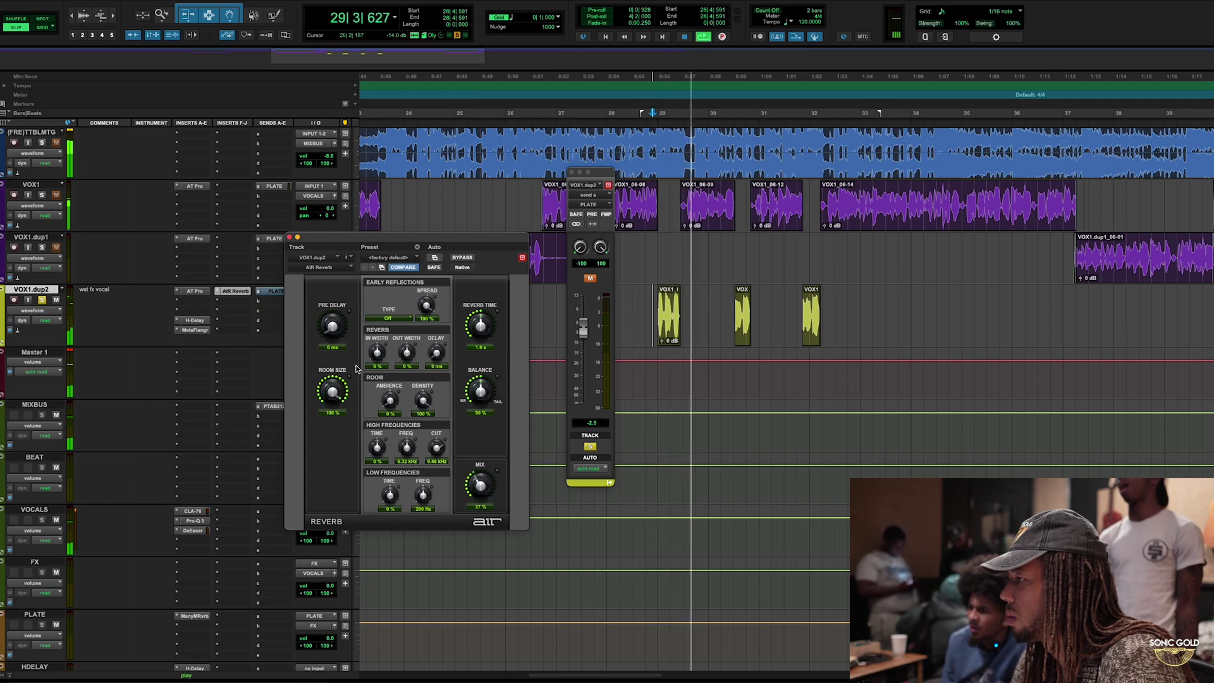
key("space")
key("space")
scroll(332, 326, "up", 1)
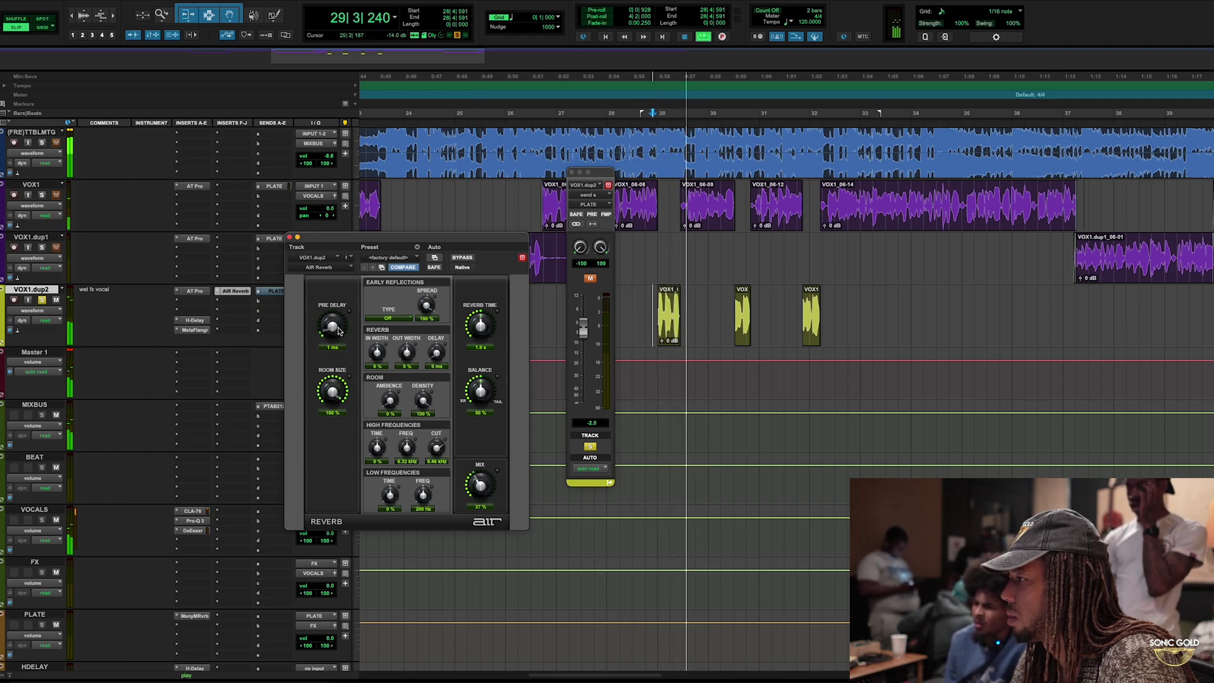
Step: Replace AIR Reverb with H-Reverb on the wet track and adjust its dry/wet balance while playing from 28|4|591
key("space")
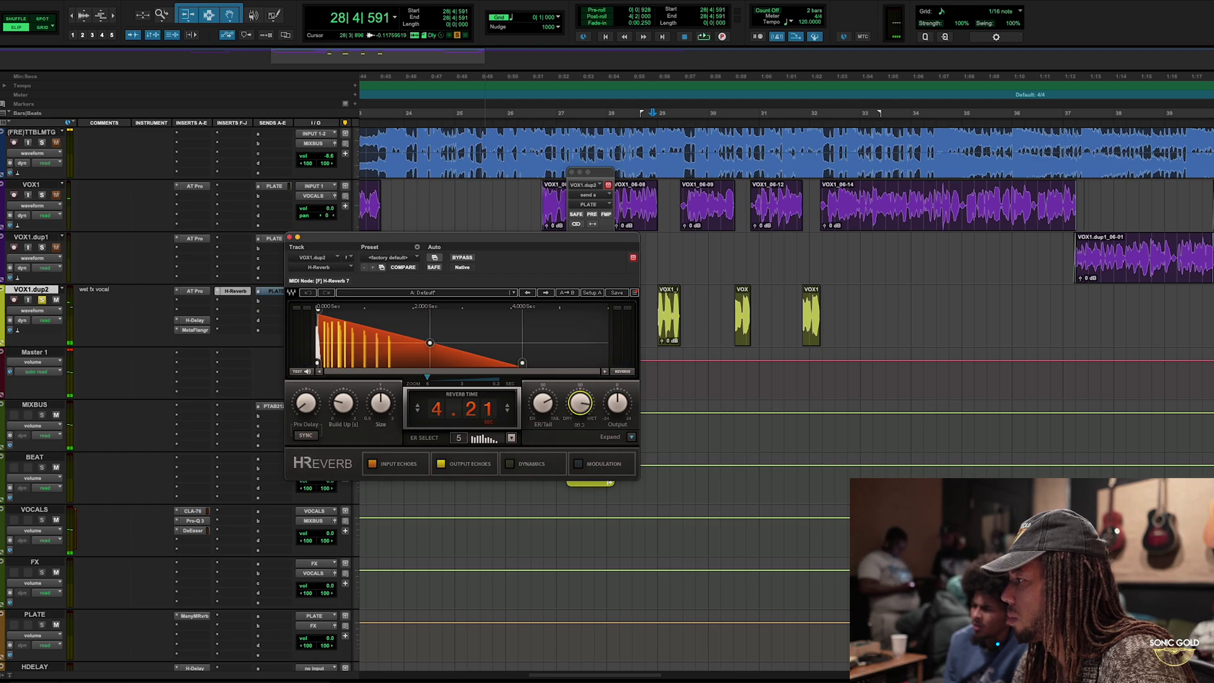
key("space")
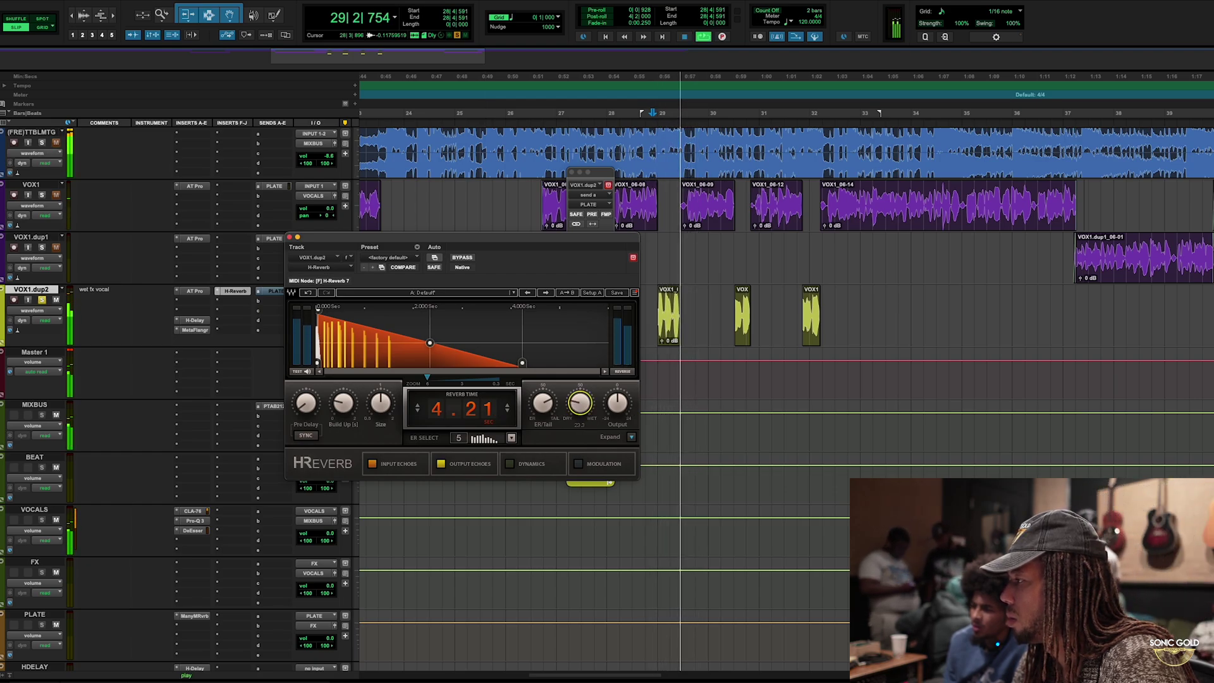
left_click_drag(581, 412, 581, 398)
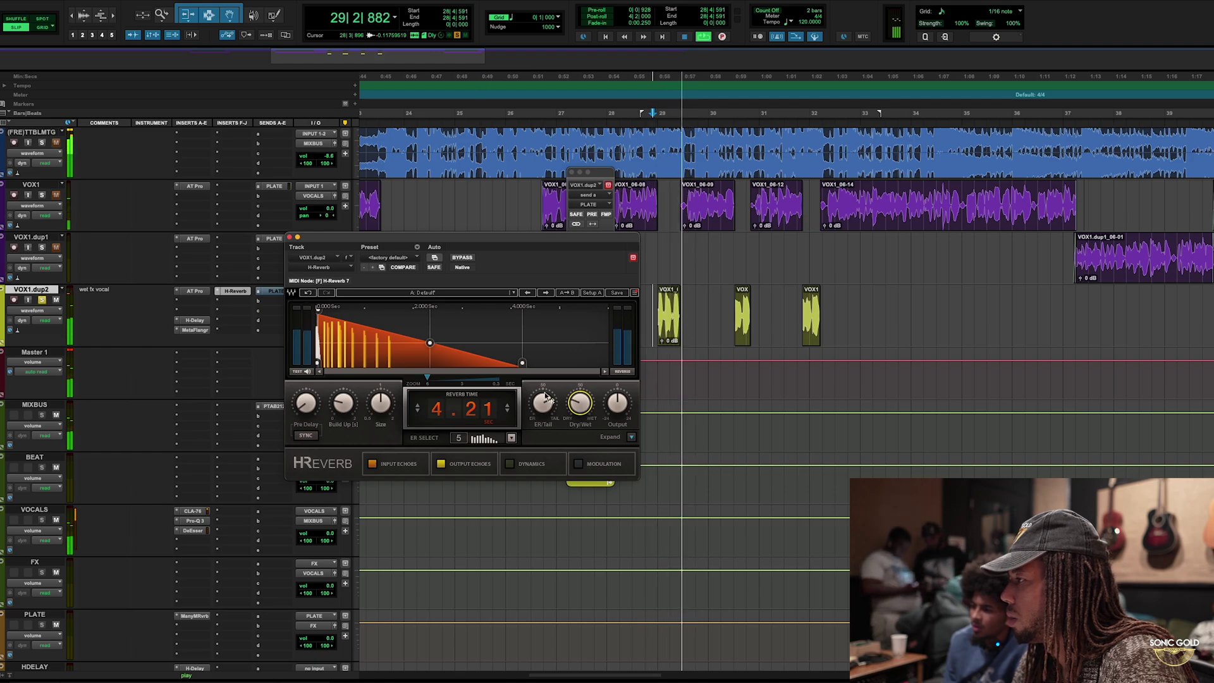
left_click(289, 238)
key("space")
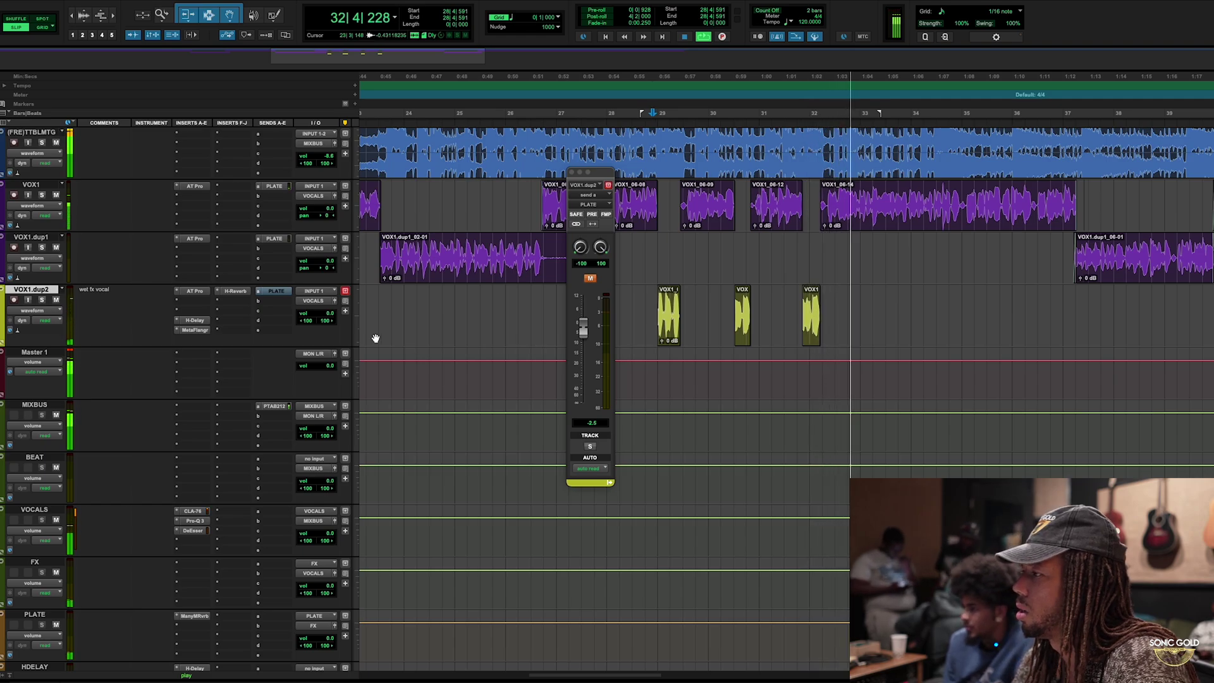
Step: Fine-tune the H-Reverb dry/wet balance while playing the wet phrases, and close the H-Reverb and PLATE send windows
left_click(241, 292)
key("space")
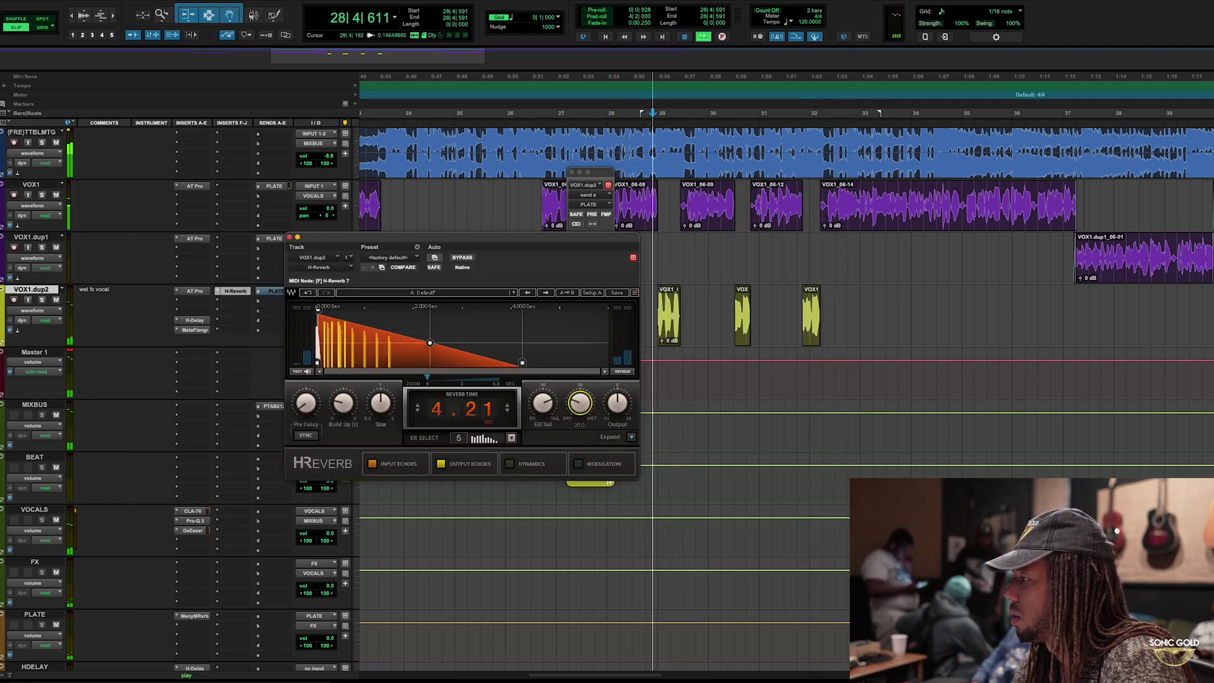
left_click_drag(580, 403, 583, 402)
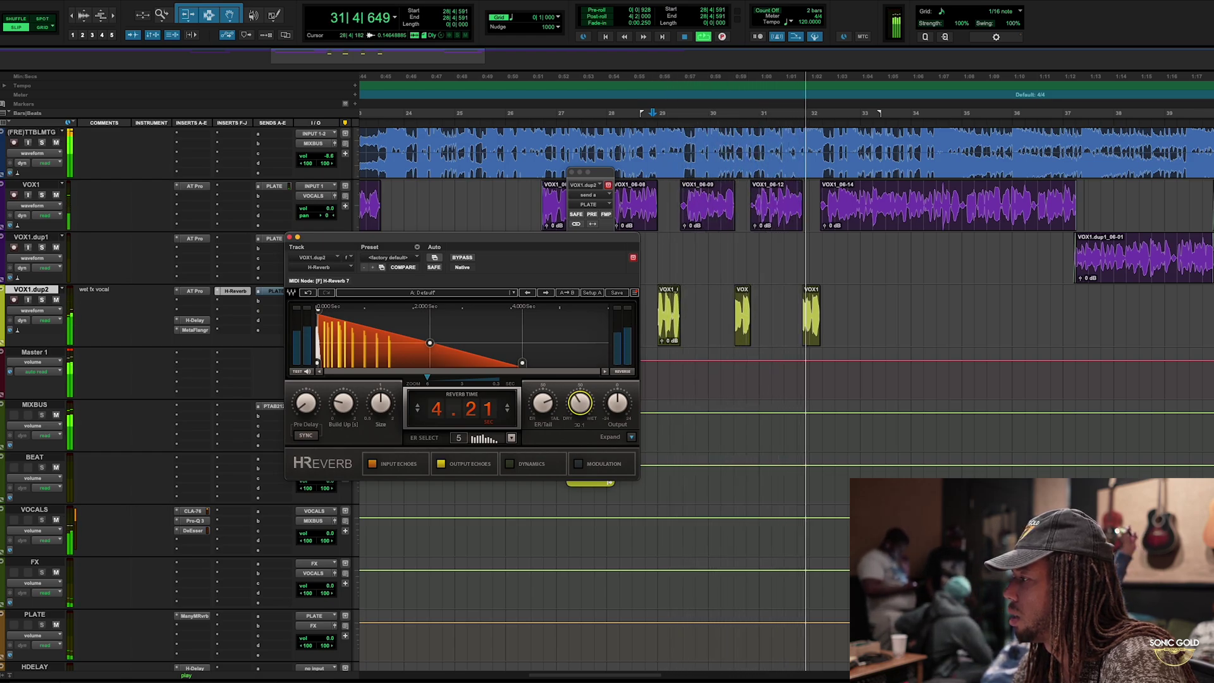
left_click(289, 238)
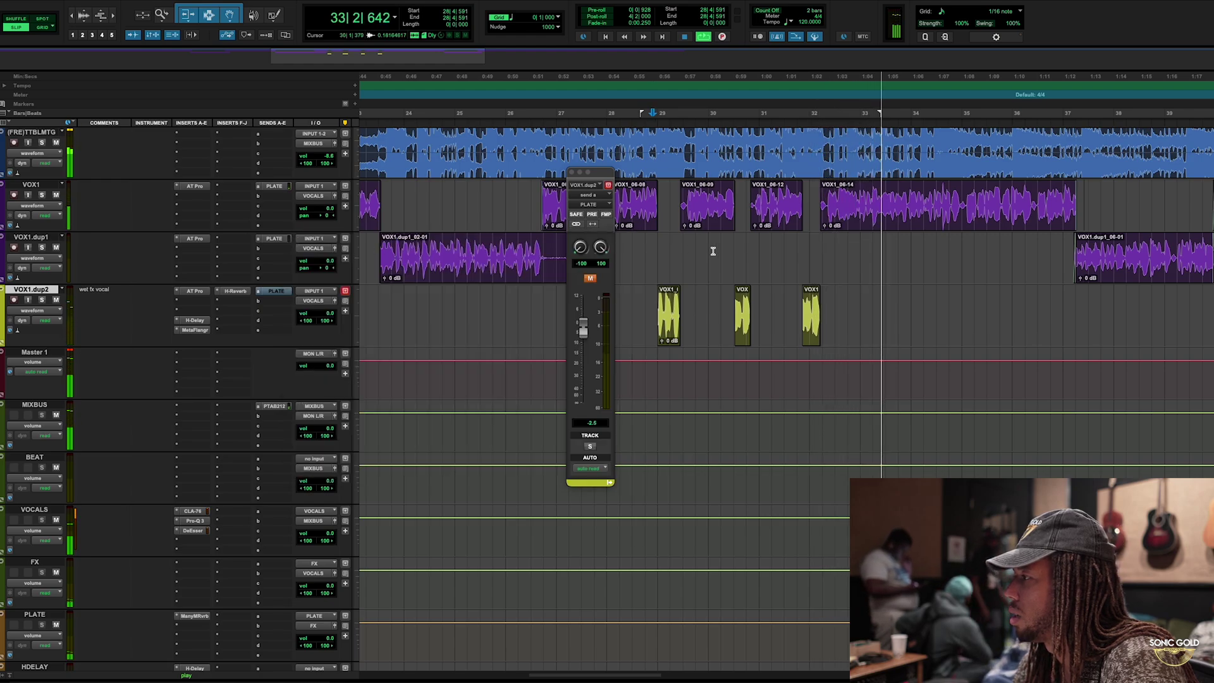
left_click(571, 172)
Step: Listen to the VOX1 and VOX1.dup1 vocals from 32|3|773 to find the next phrase for the wet track
key("r")
key("r")
key("t")
scroll(637, 312, "right", 3)
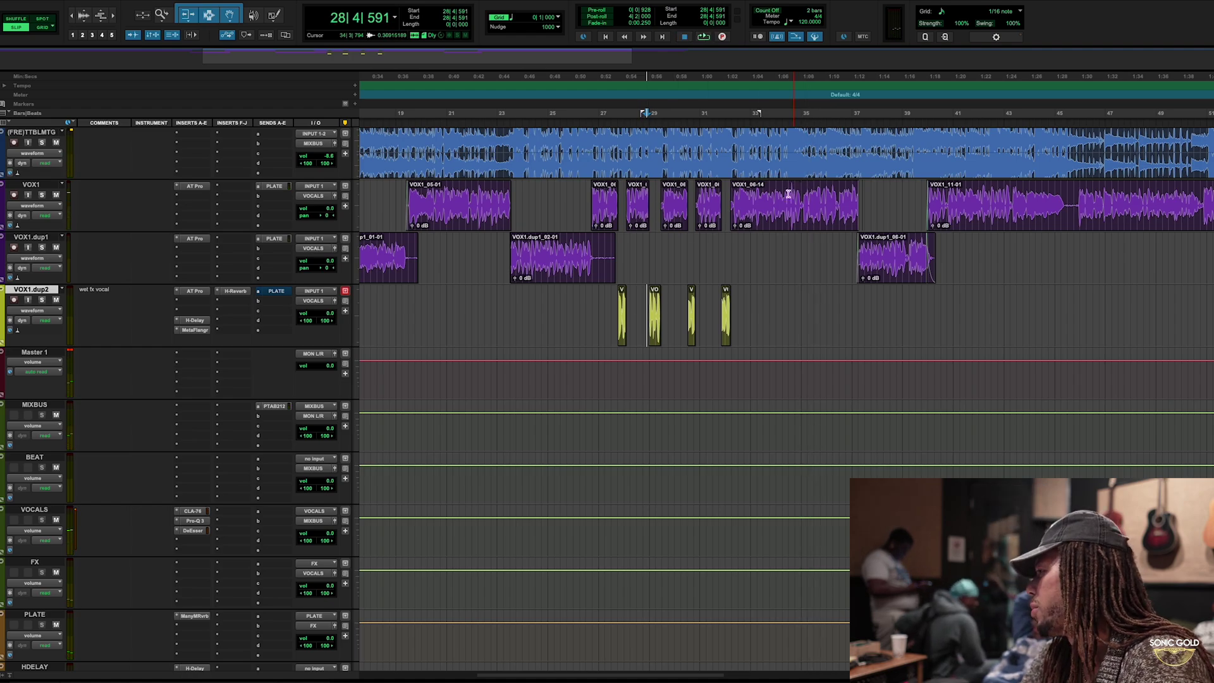
left_click_drag(762, 196, 1182, 253)
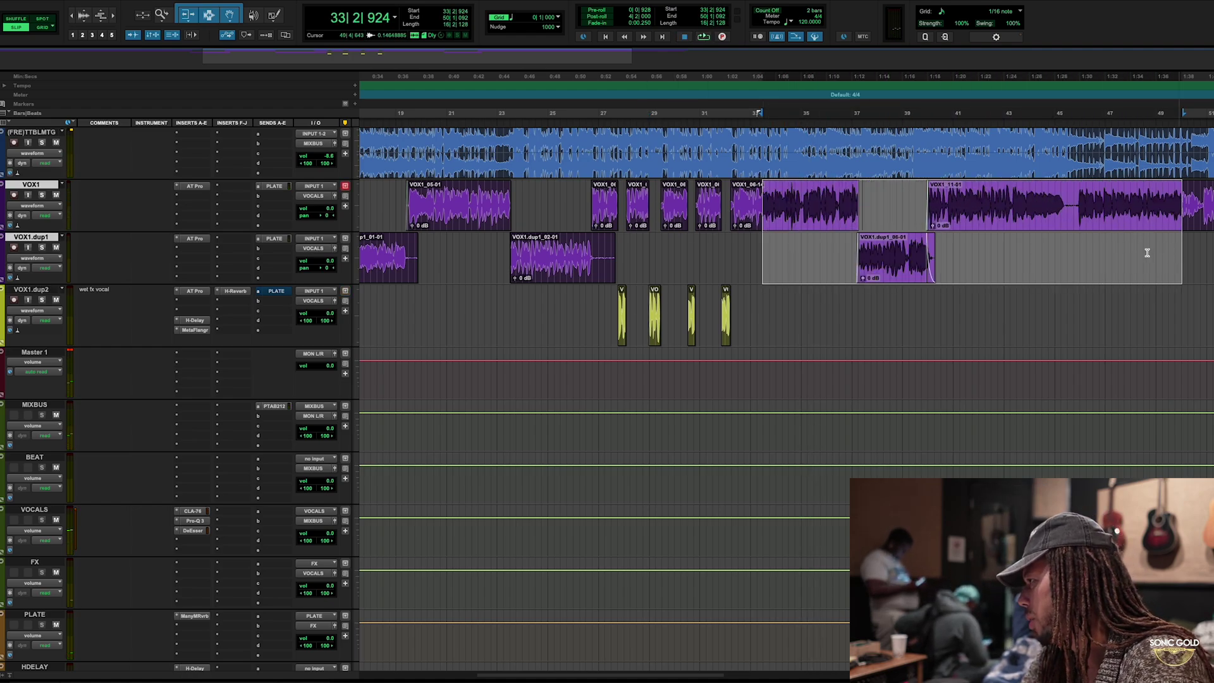
left_click(743, 146)
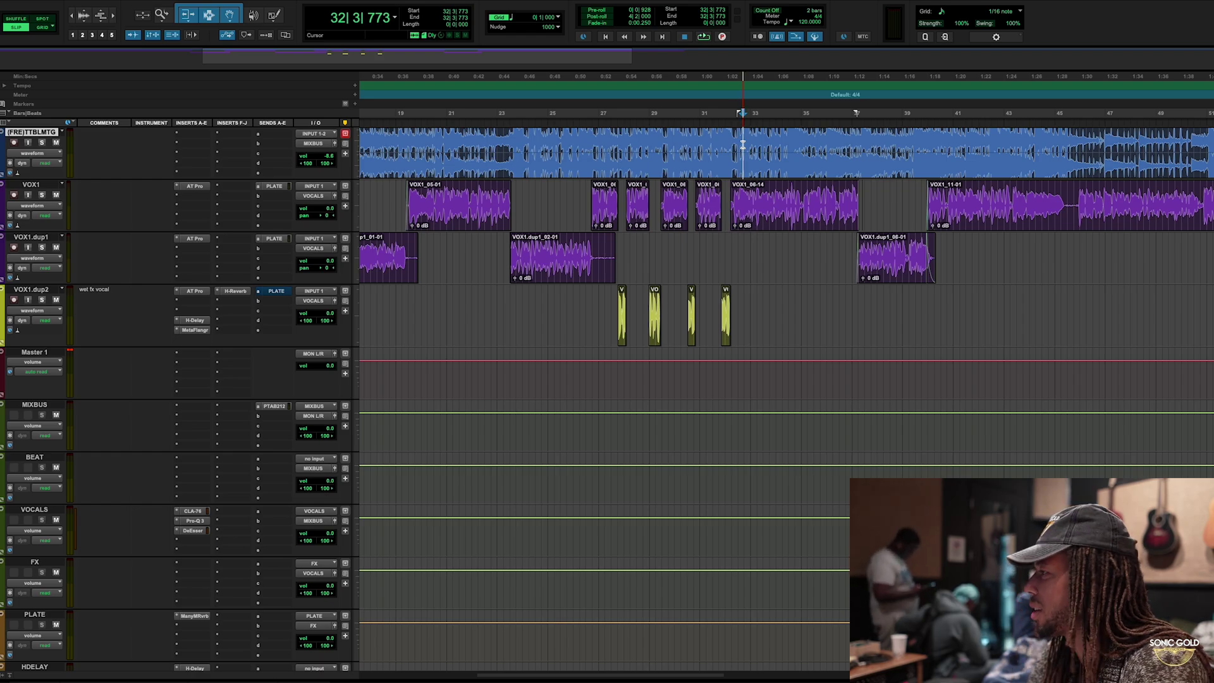
key("space")
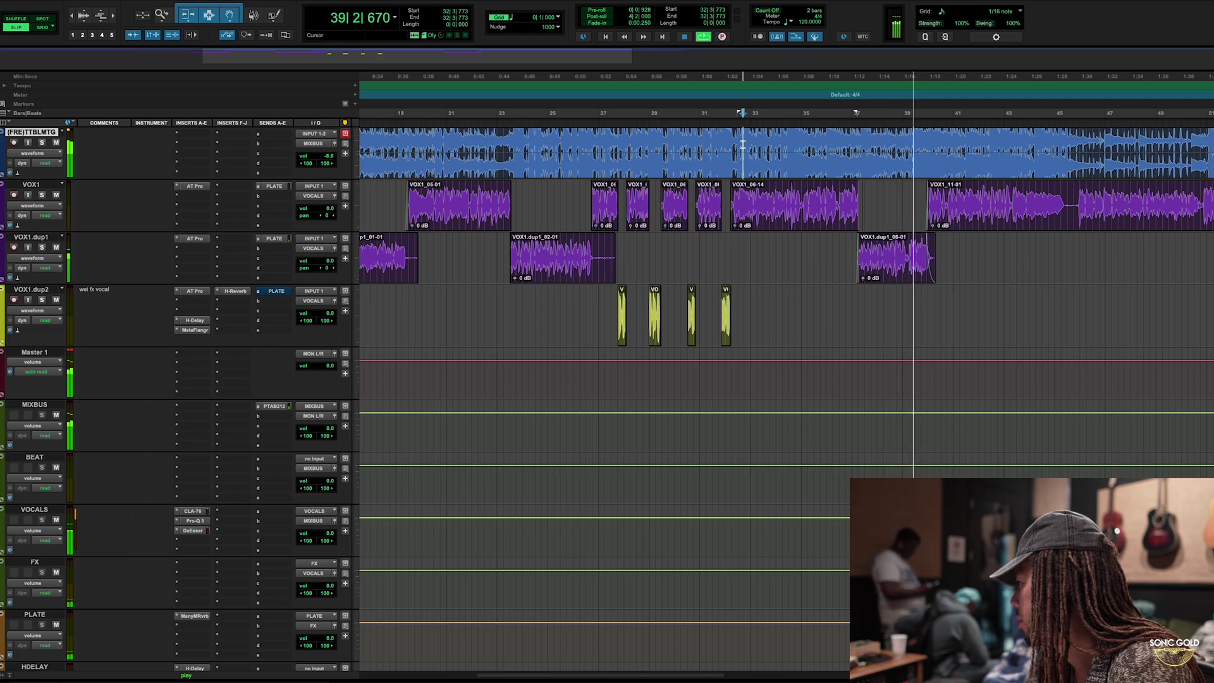
key("space")
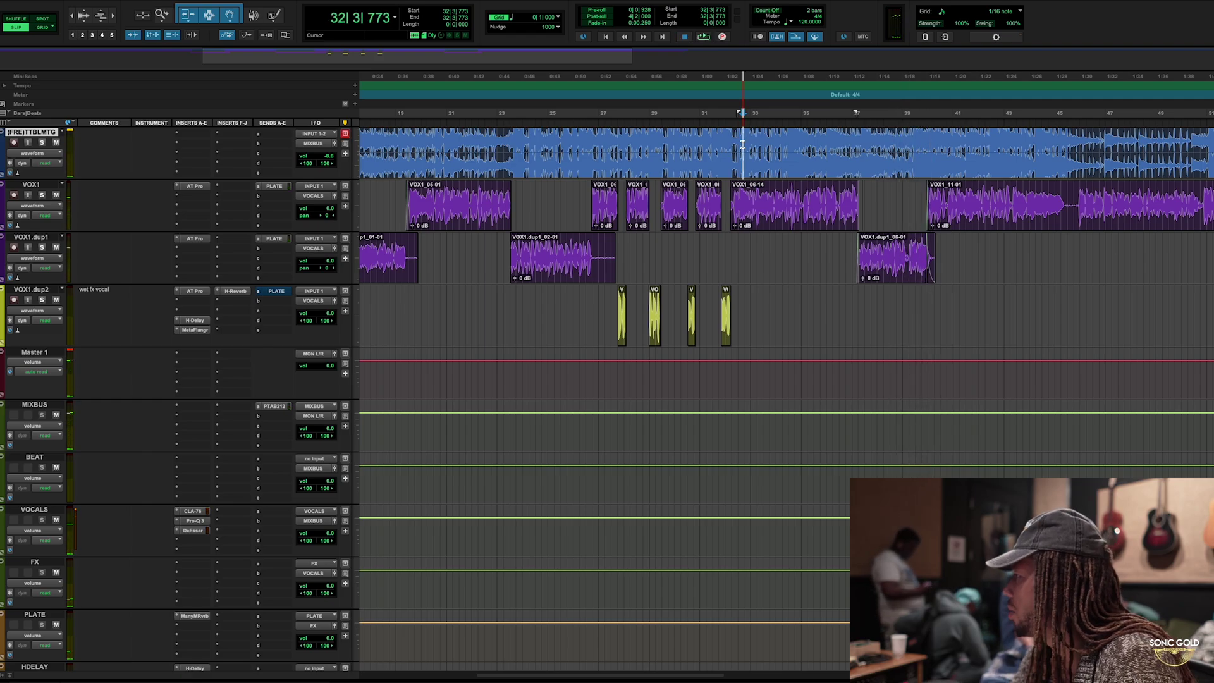
Step: Separate the VOX1.dup1 phrase from 38|3|814 to 39|1|532 and move it onto the wet track at the same time position
key("t")
key("t")
key("t")
key("t")
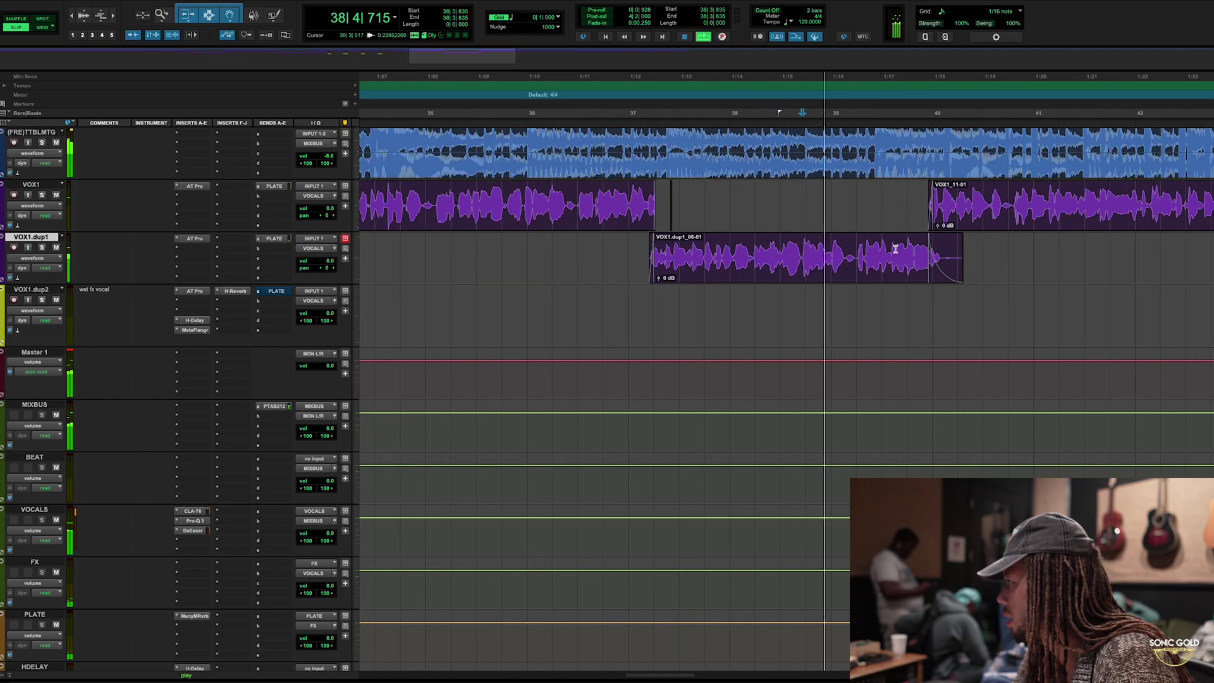
left_click_drag(800, 251, 962, 246)
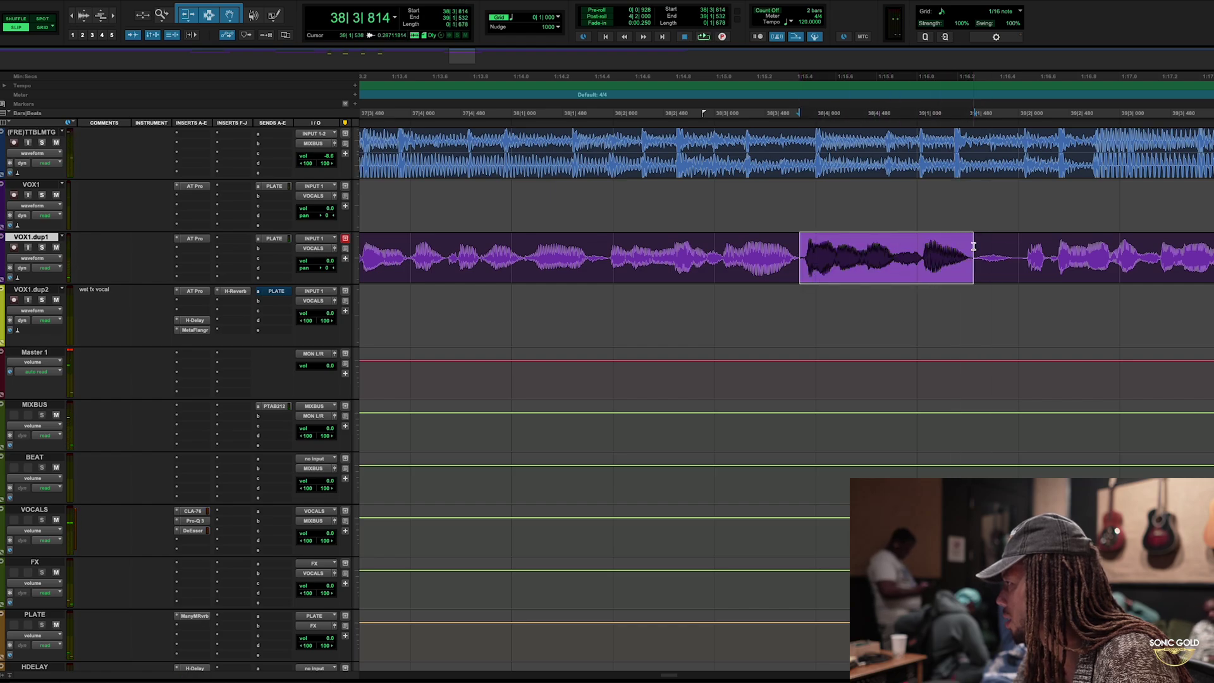
key("b")
key("space")
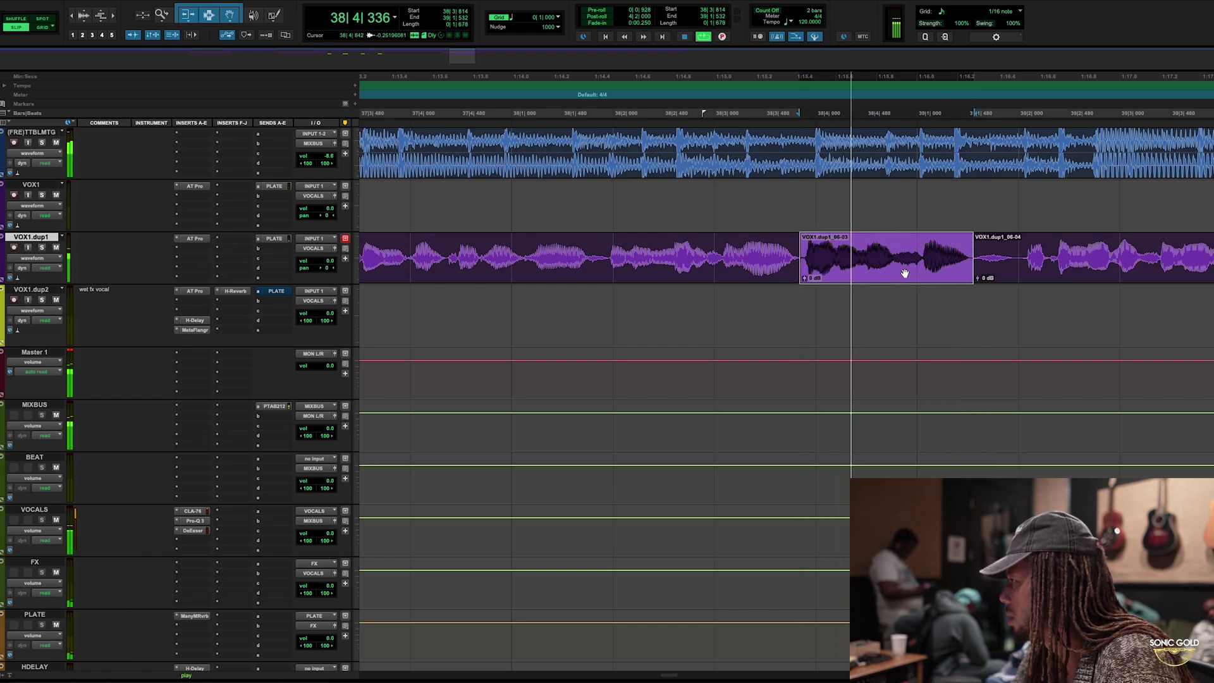
left_click_drag(905, 273, 905, 326)
key("r")
key("r")
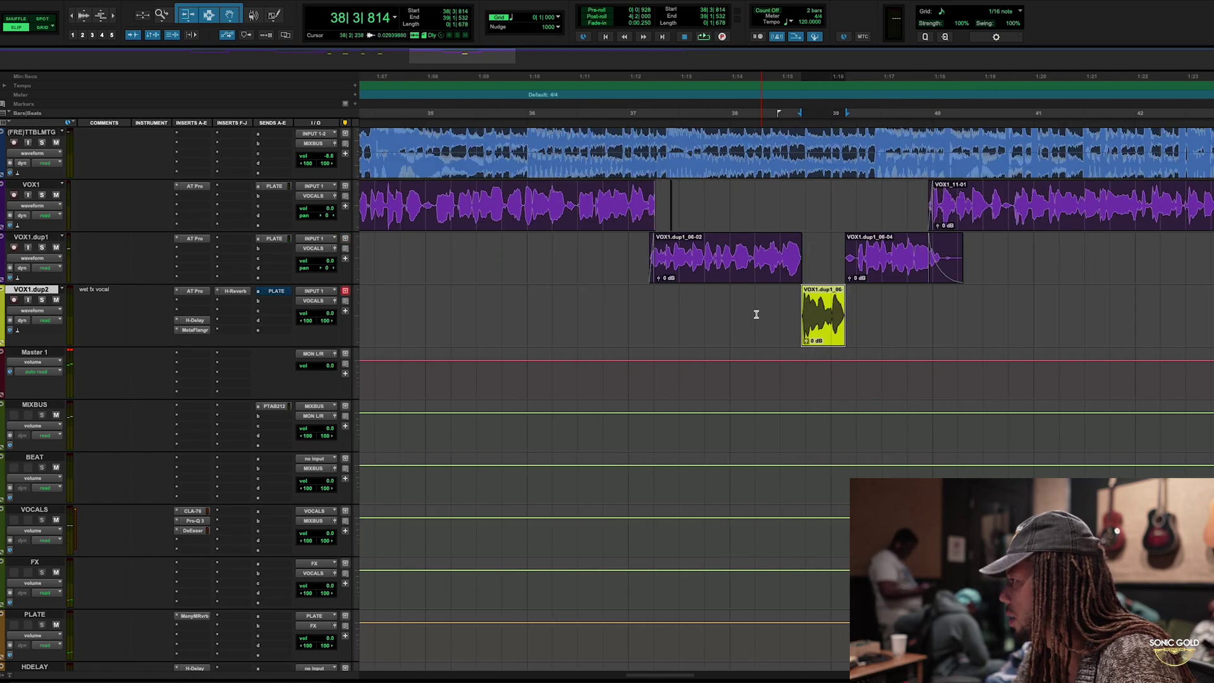
Step: Play from 37|2|433 to check the transition into the phrase just moved to the wet track
left_click(627, 304)
left_click(665, 190)
key("space")
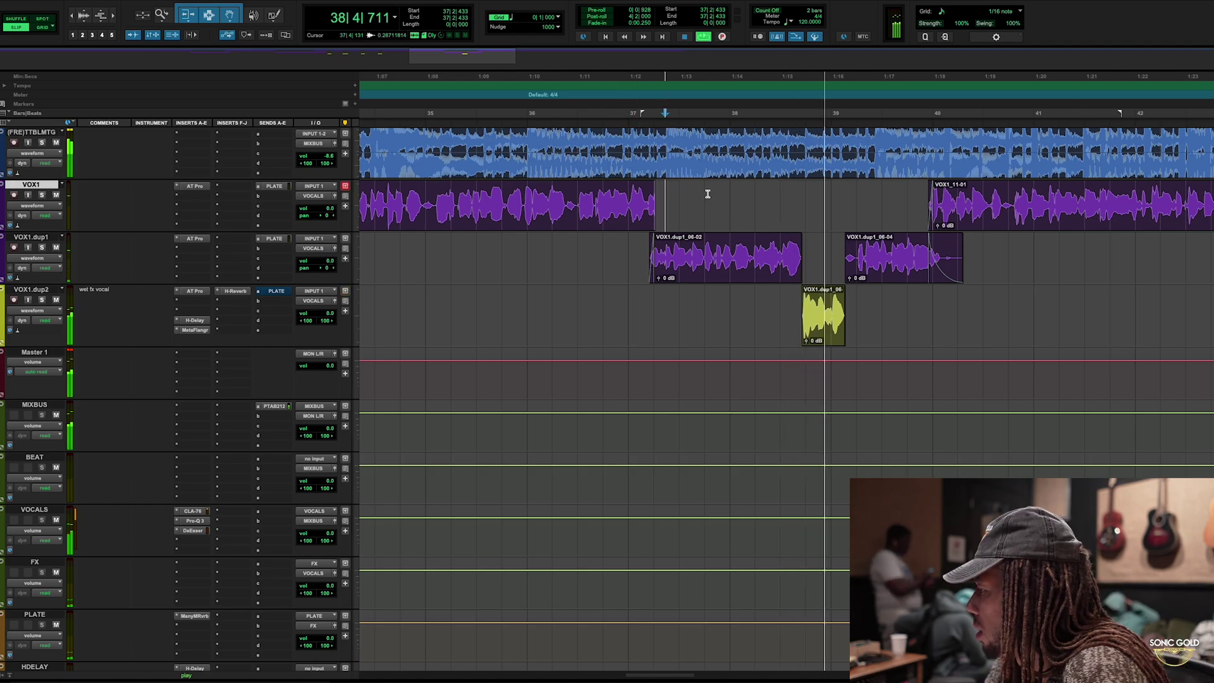